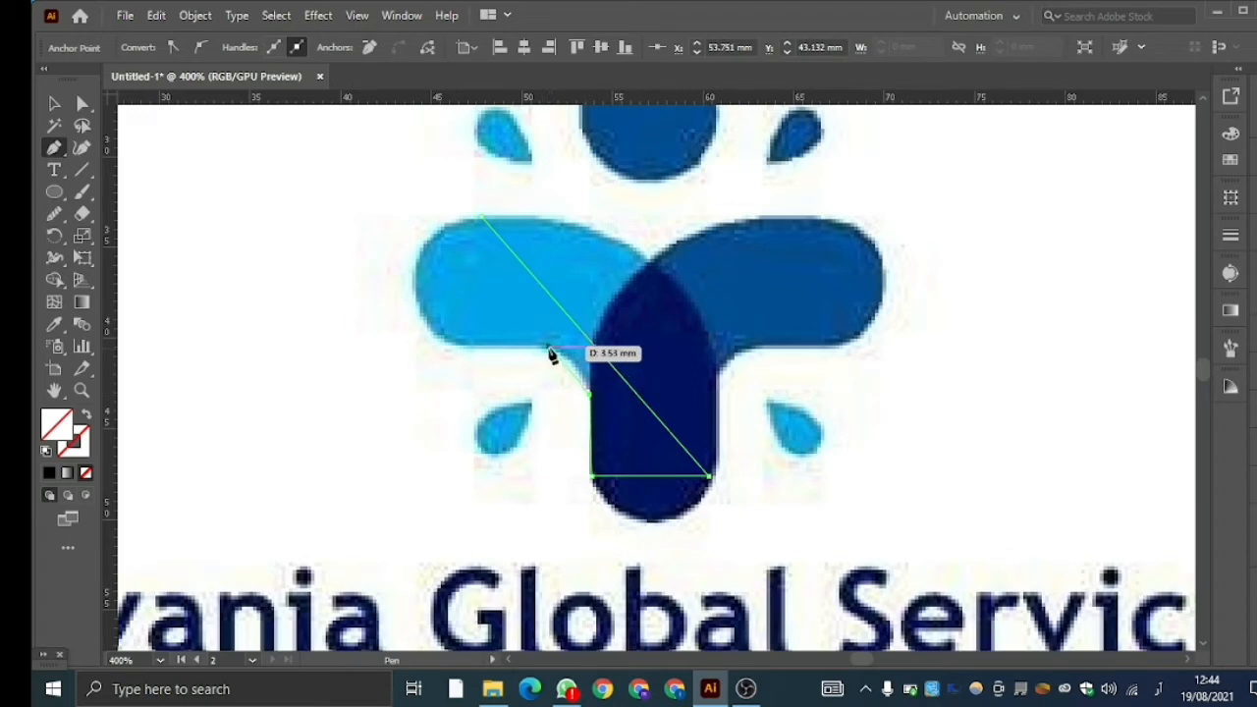
# Finish the straight-segment Pen outline around the light-blue arm and navy stem, closing it at its starting anchor.
pyautogui.click(483, 347)
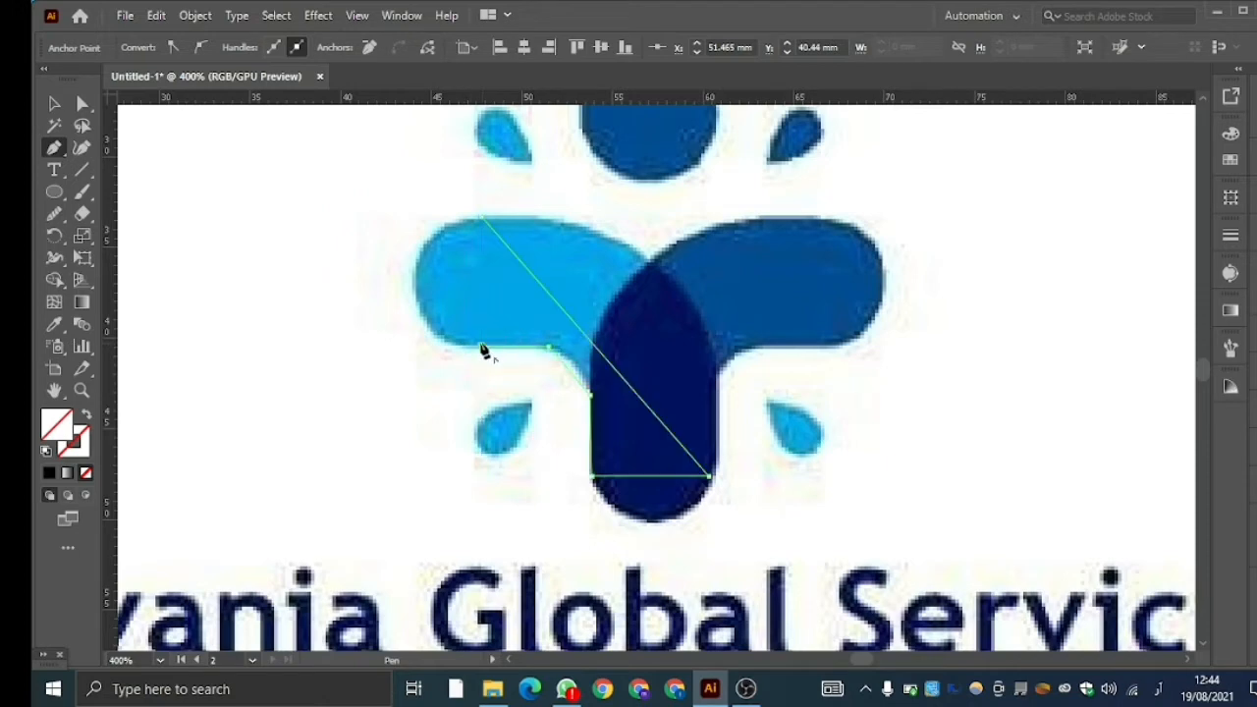
pyautogui.click(482, 217)
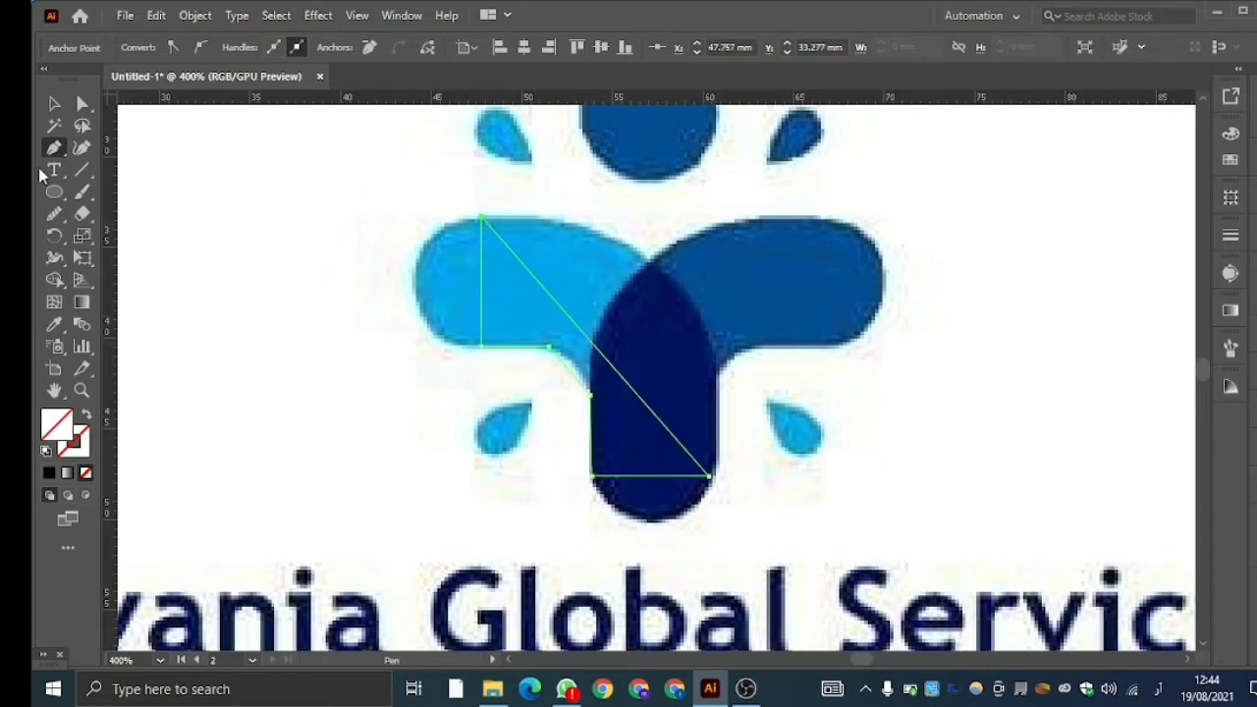
pyautogui.press('ctrl')
# Give the outline a black stroke with a weight of 0.5 pt.
pyautogui.click(47, 473)
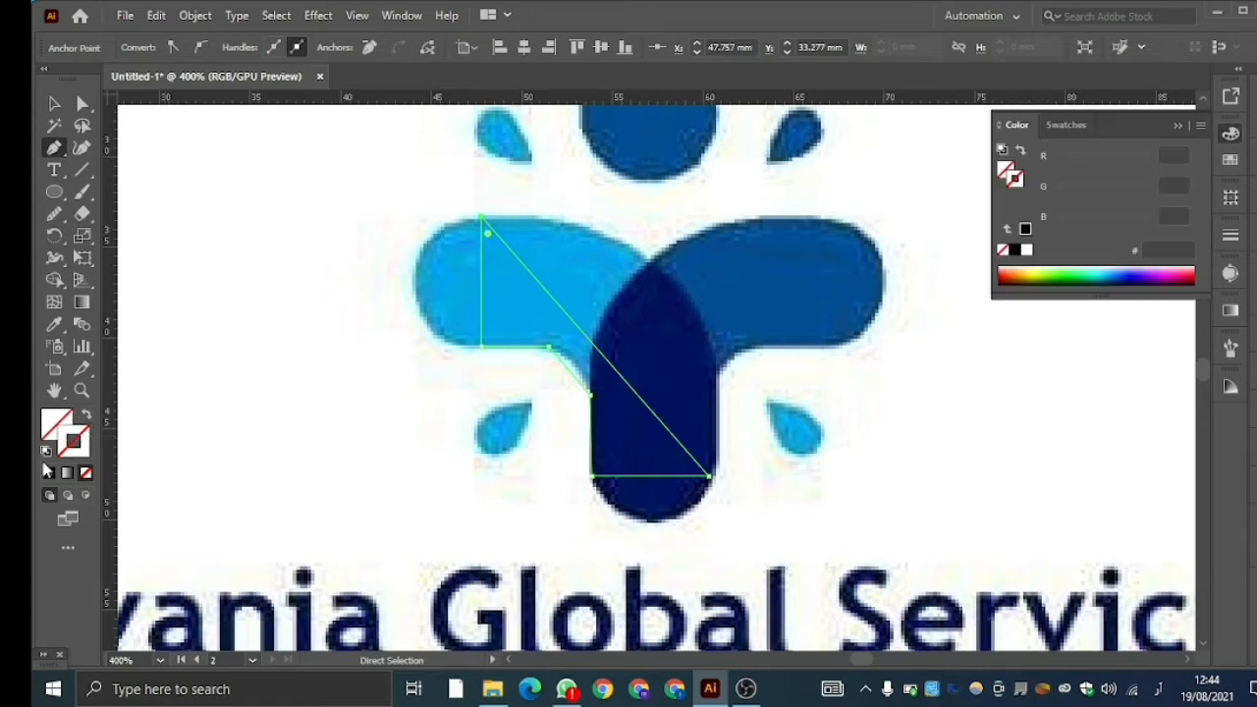
pyautogui.click(50, 473)
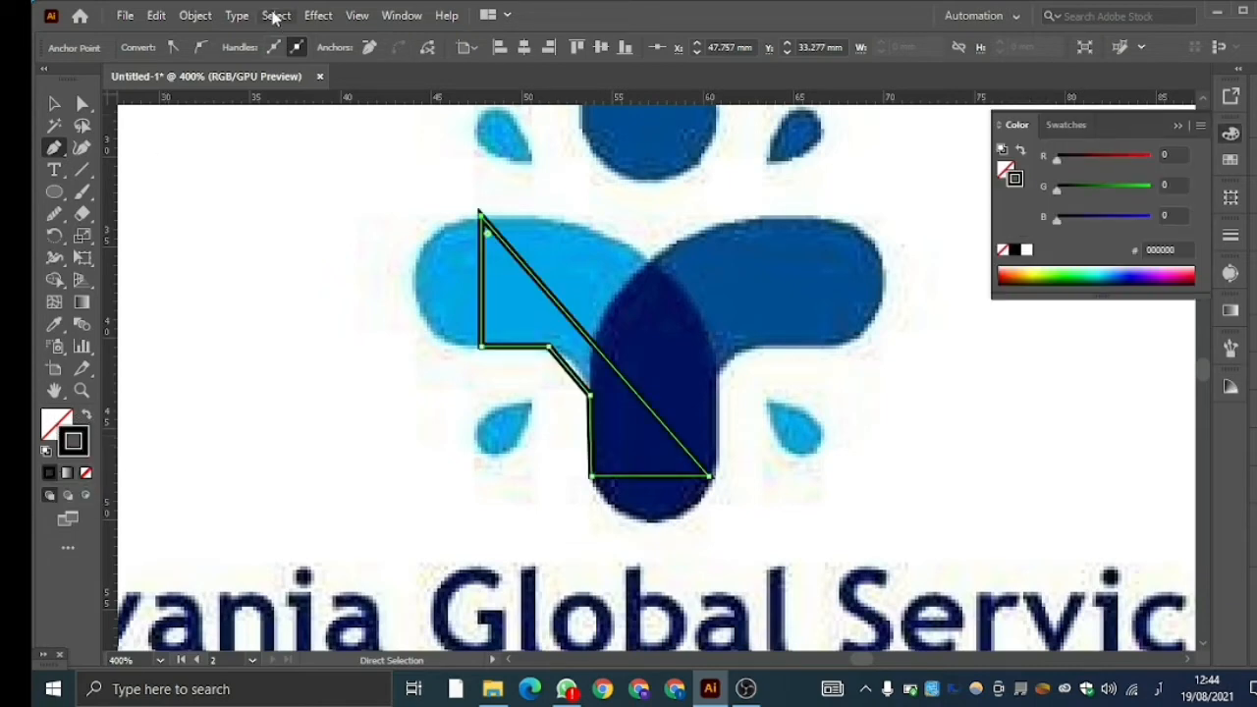
pyautogui.click(54, 103)
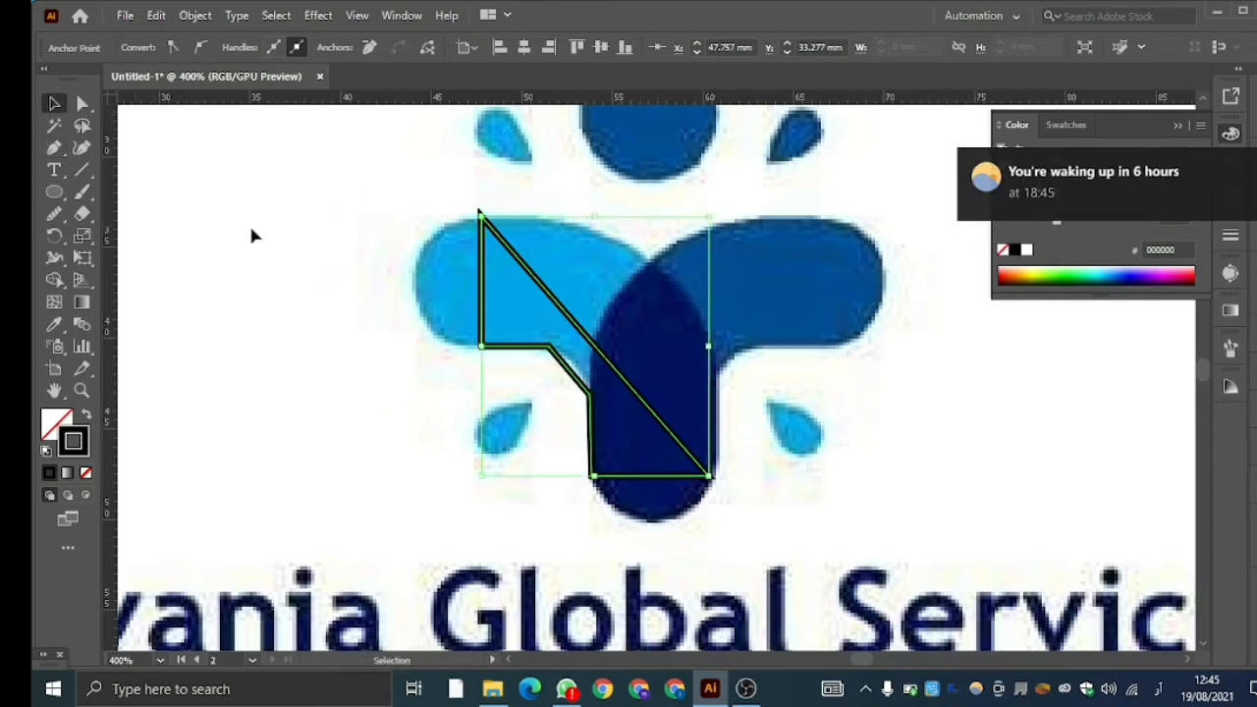
pyautogui.click(374, 275)
pyautogui.click(486, 346)
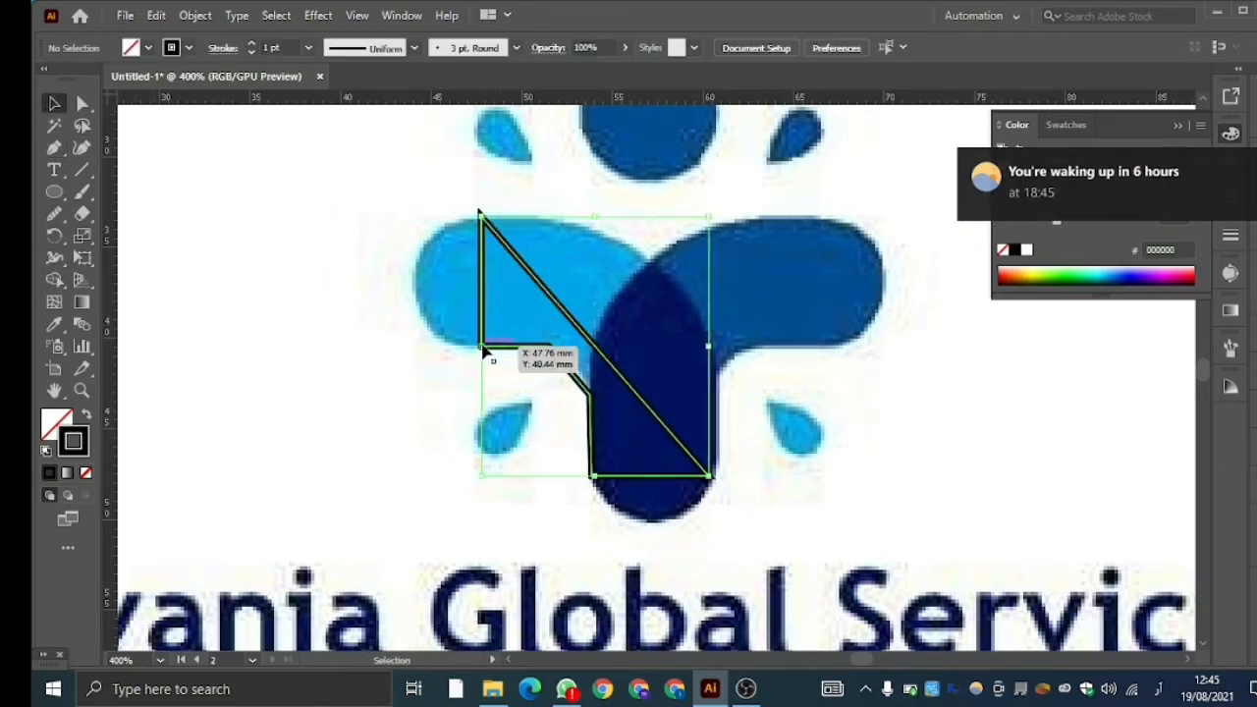
pyautogui.click(309, 48)
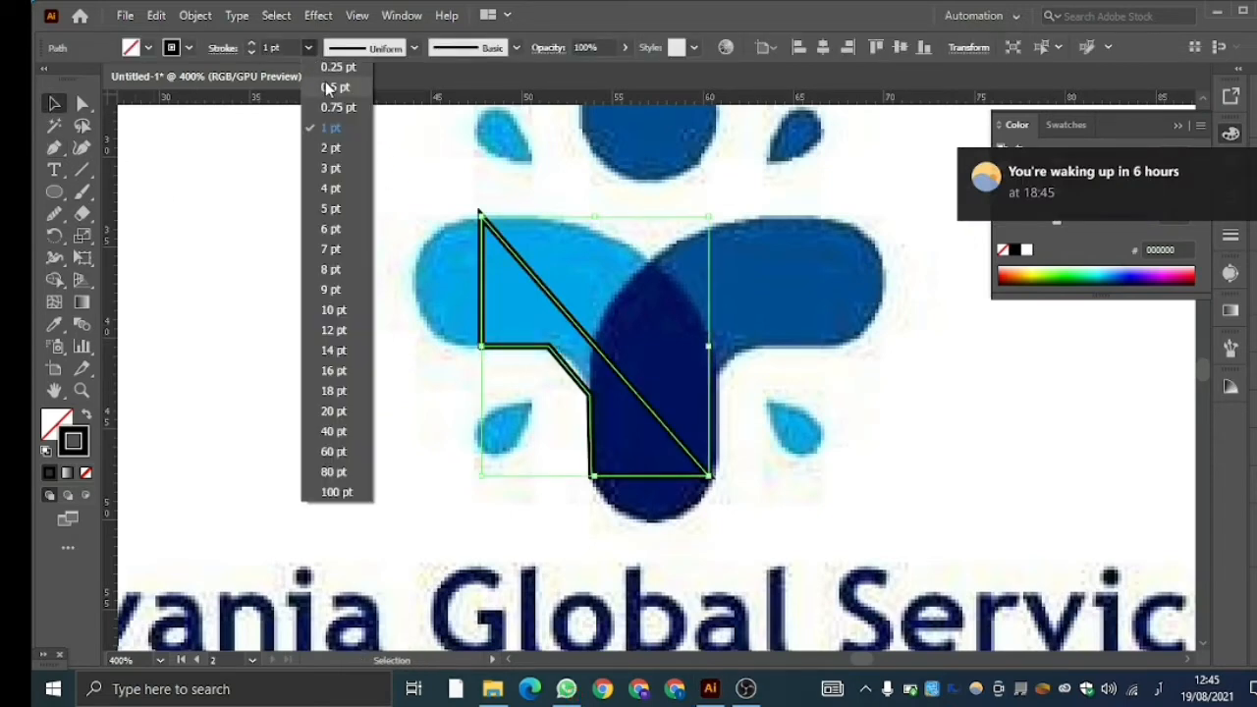
pyautogui.click(330, 98)
# Bend the outline's vertical segment with the Anchor Point tool to follow the rounded outer end of the light-blue arm.
pyautogui.moveTo(54, 147); pyautogui.dragTo(111, 215)
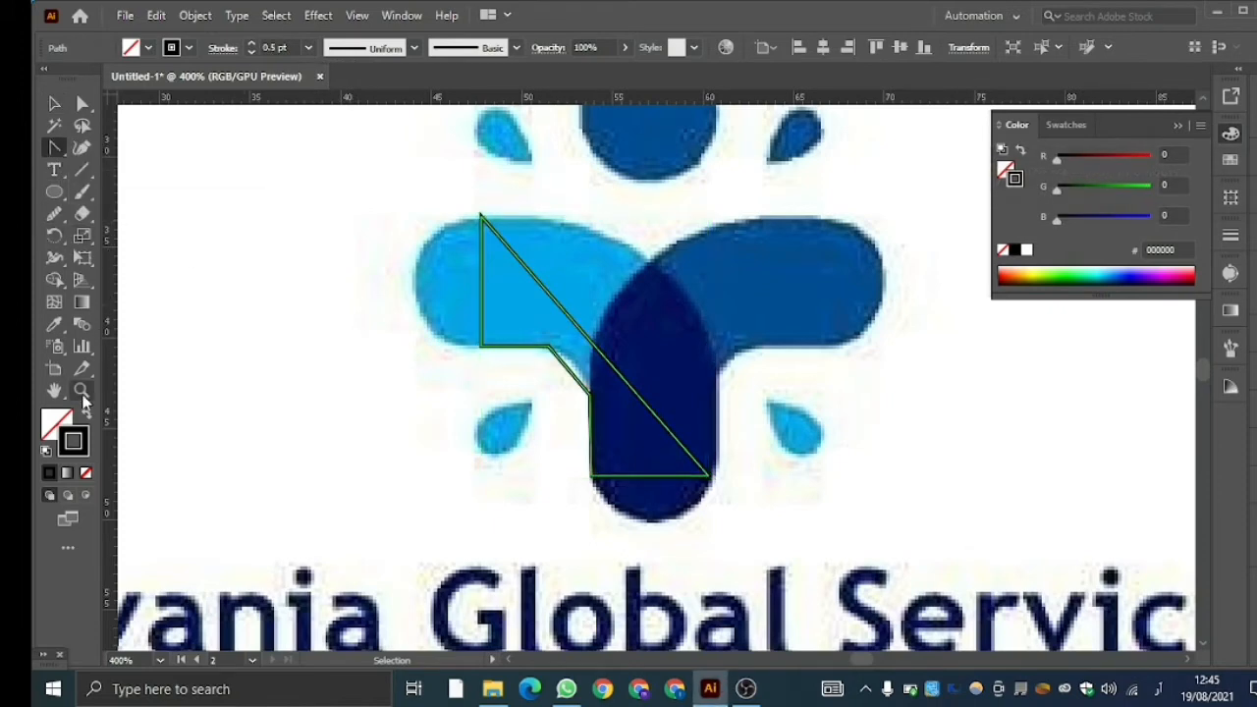
pyautogui.click(81, 389)
pyautogui.click(523, 375)
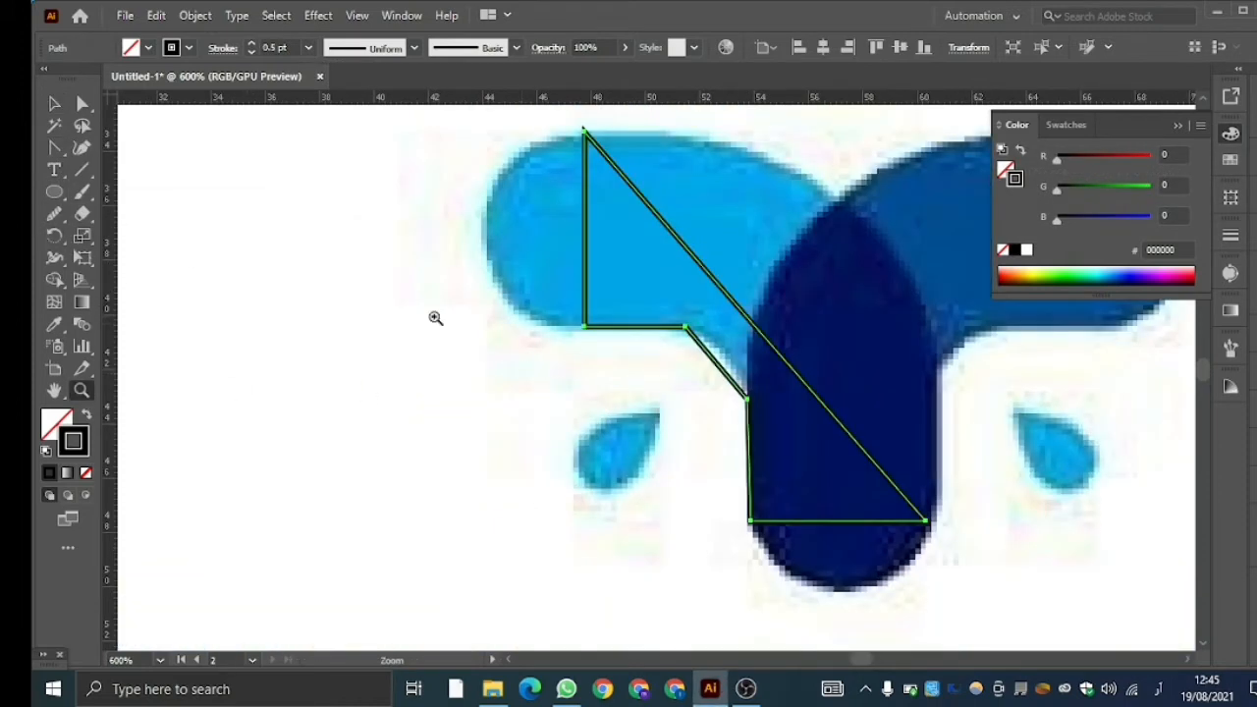
pyautogui.click(54, 390)
pyautogui.moveTo(585, 395); pyautogui.dragTo(423, 451)
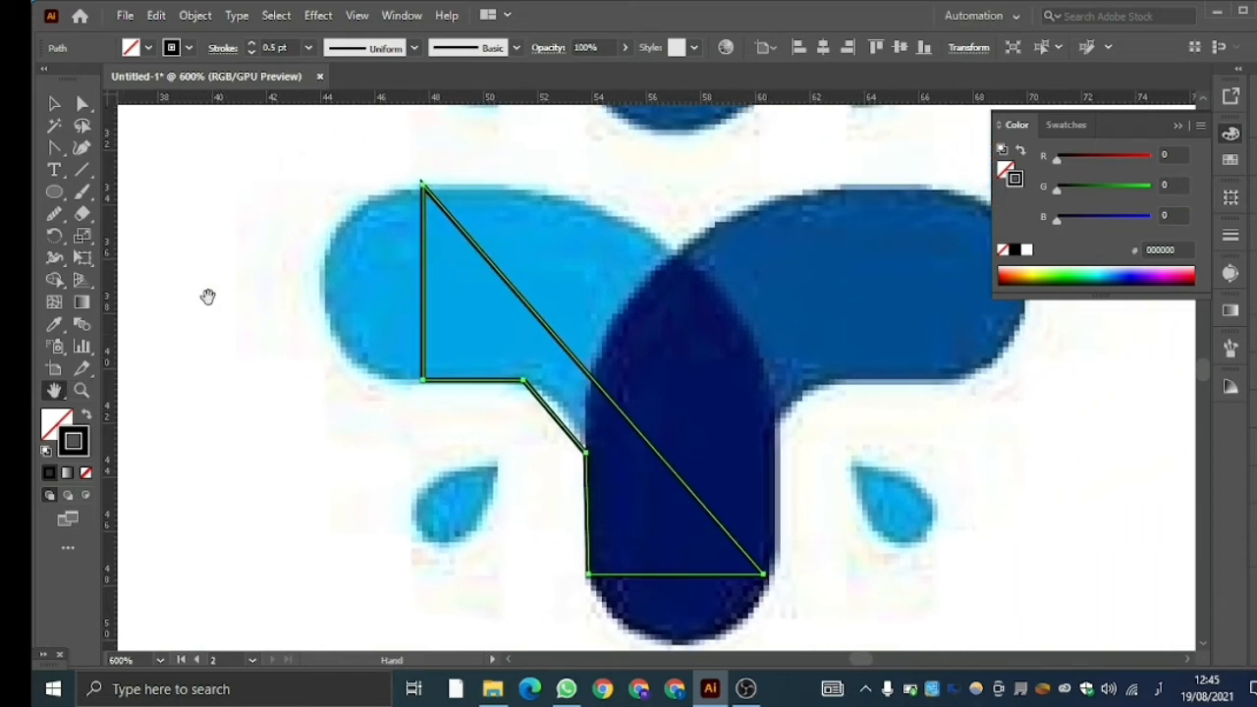
pyautogui.click(54, 147)
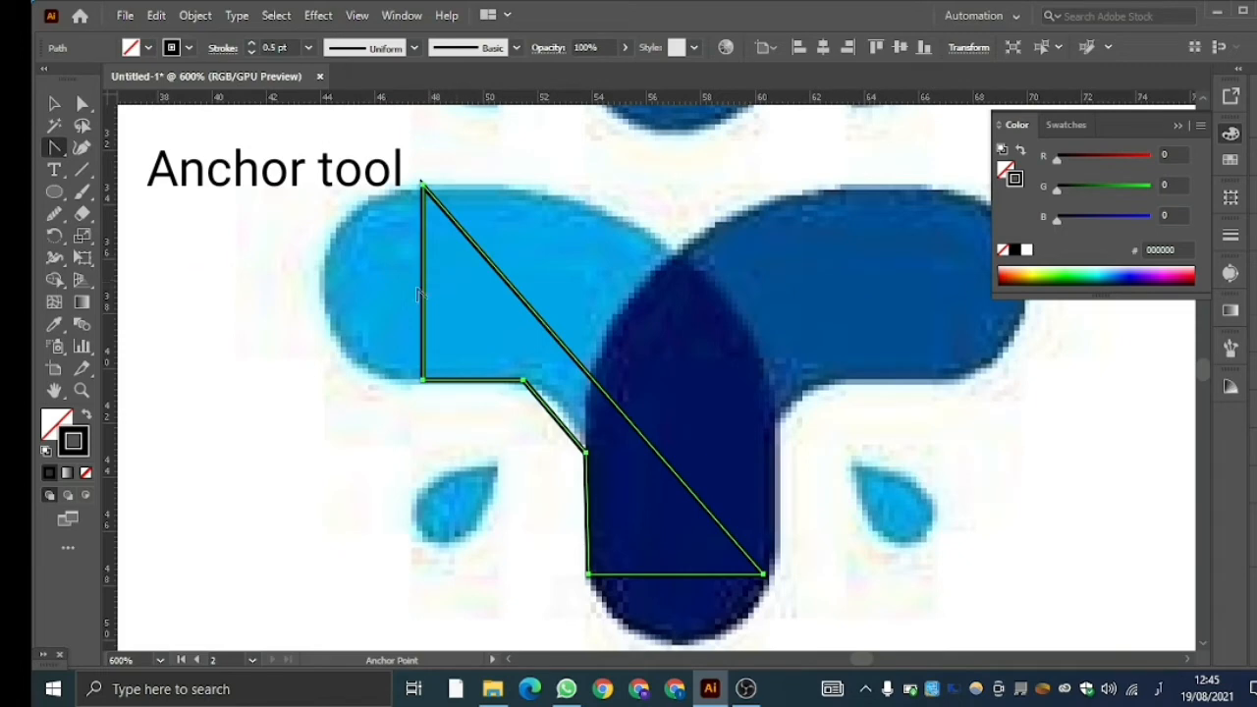
pyautogui.moveTo(423, 292); pyautogui.dragTo(324, 300)
pyautogui.moveTo(290, 261); pyautogui.dragTo(306, 203)
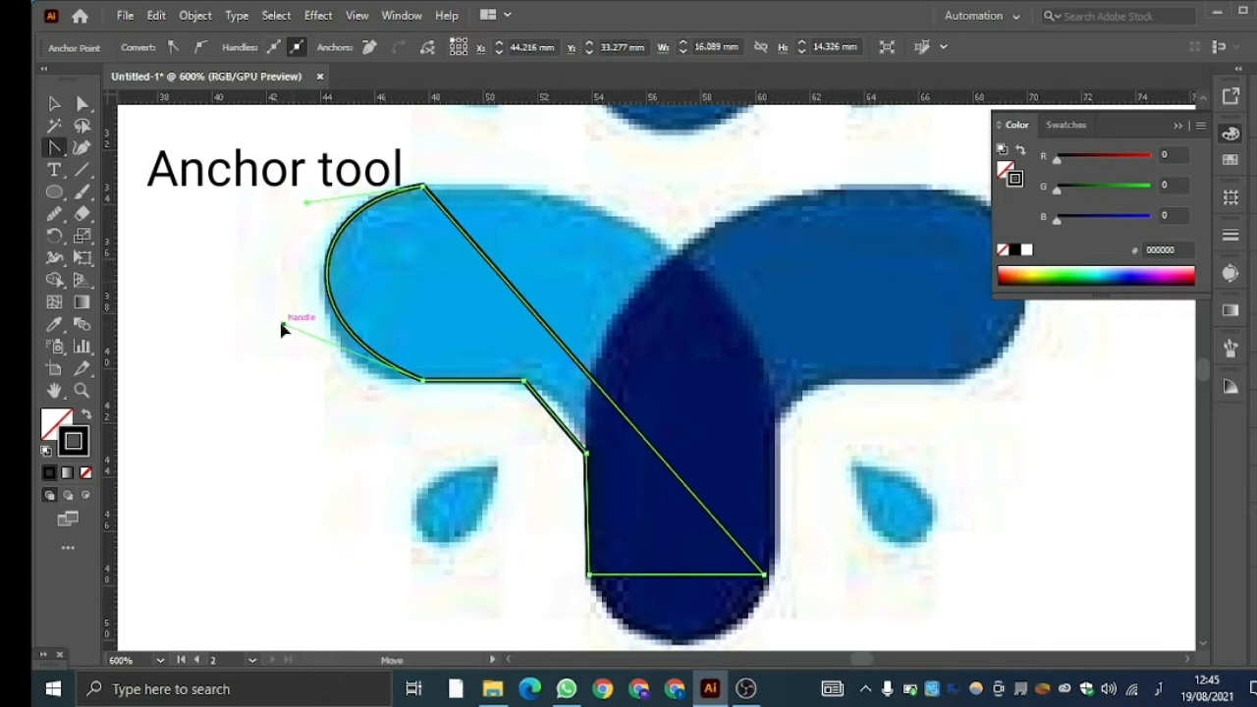
pyautogui.moveTo(282, 327); pyautogui.dragTo(279, 368)
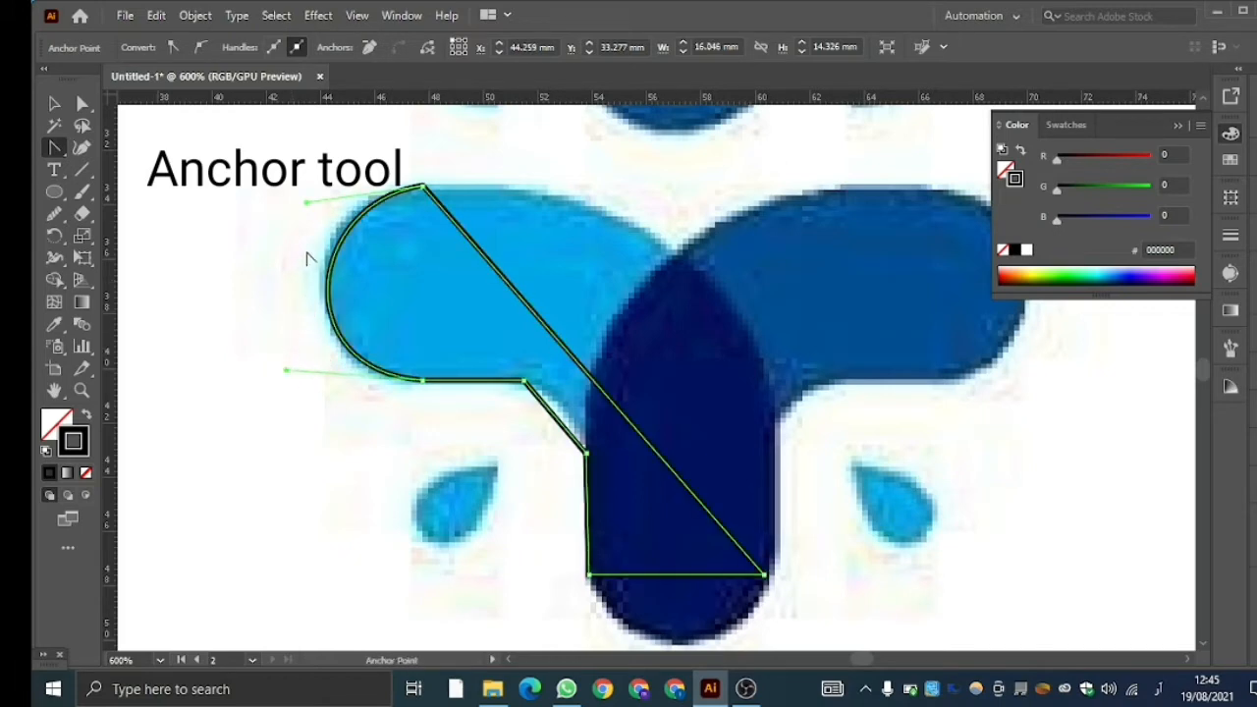
pyautogui.moveTo(306, 204); pyautogui.dragTo(297, 194)
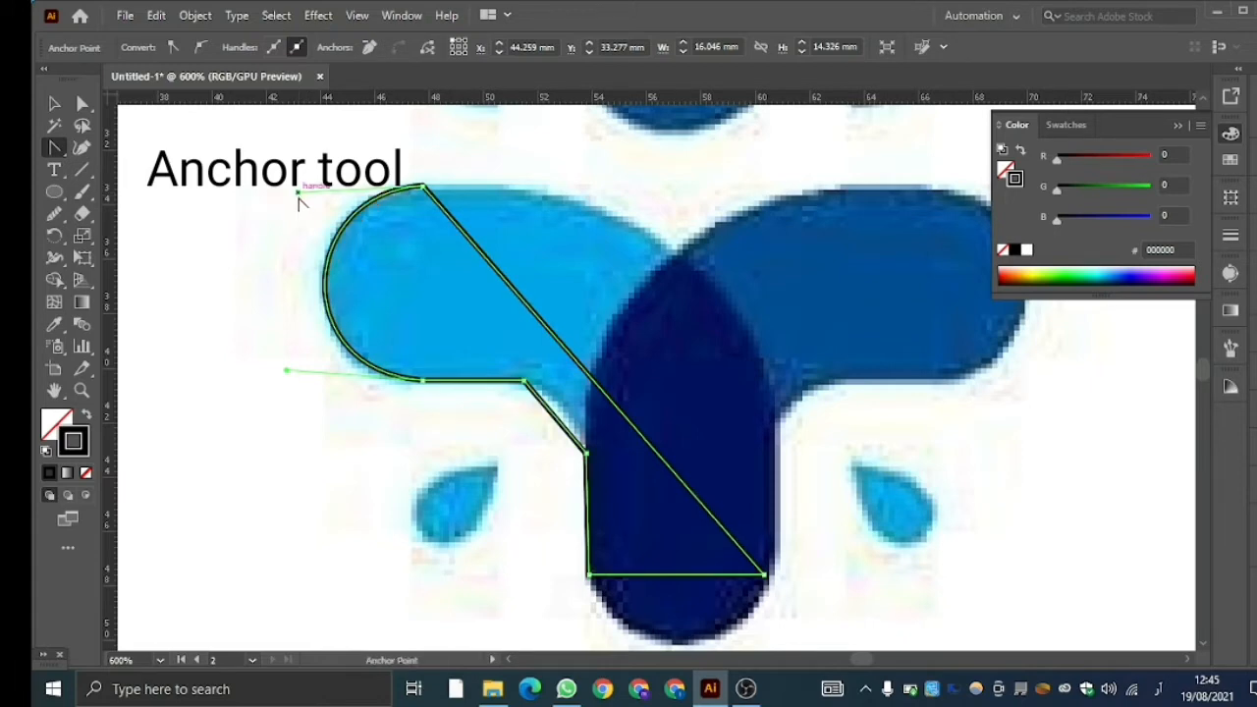
# Curve the short diagonal segment along the inner corner under the light-blue arm and the base segment around the rounded stem bottom.
pyautogui.click(558, 417)
pyautogui.moveTo(558, 417); pyautogui.dragTo(569, 418)
pyautogui.scroll(-1, 604, 486)
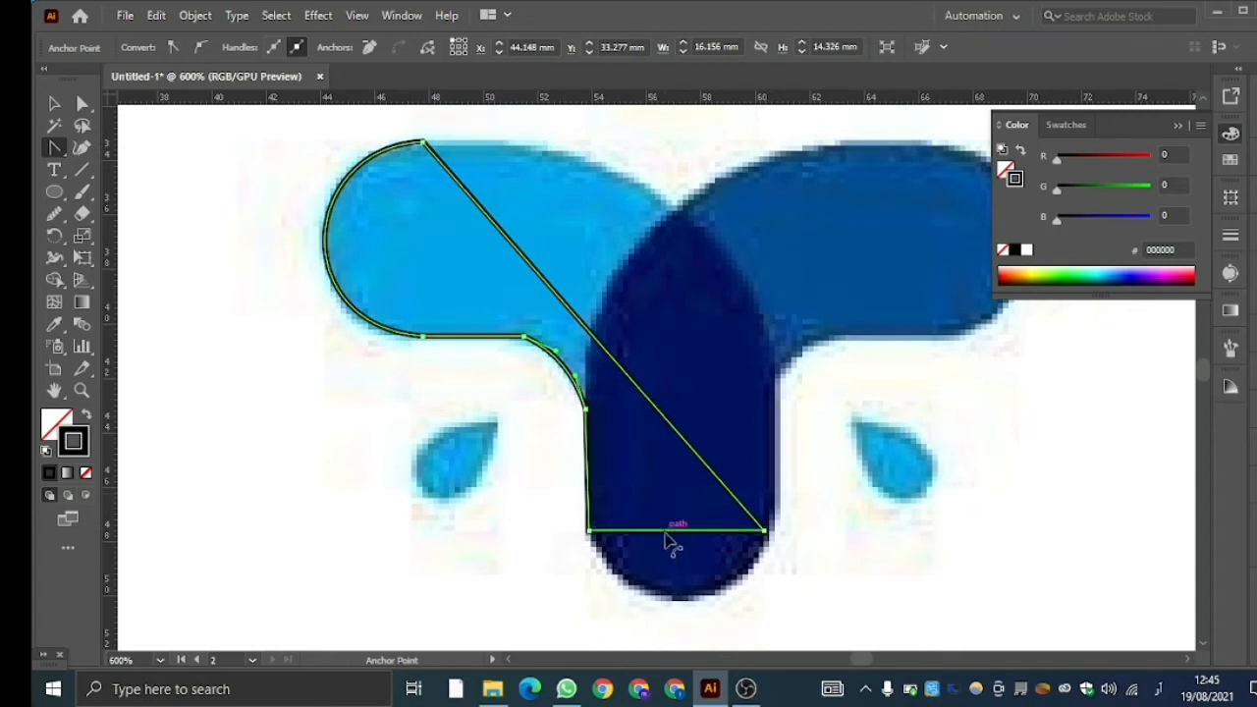
pyautogui.moveTo(678, 533); pyautogui.dragTo(744, 578)
pyautogui.scroll(-1, 687, 576)
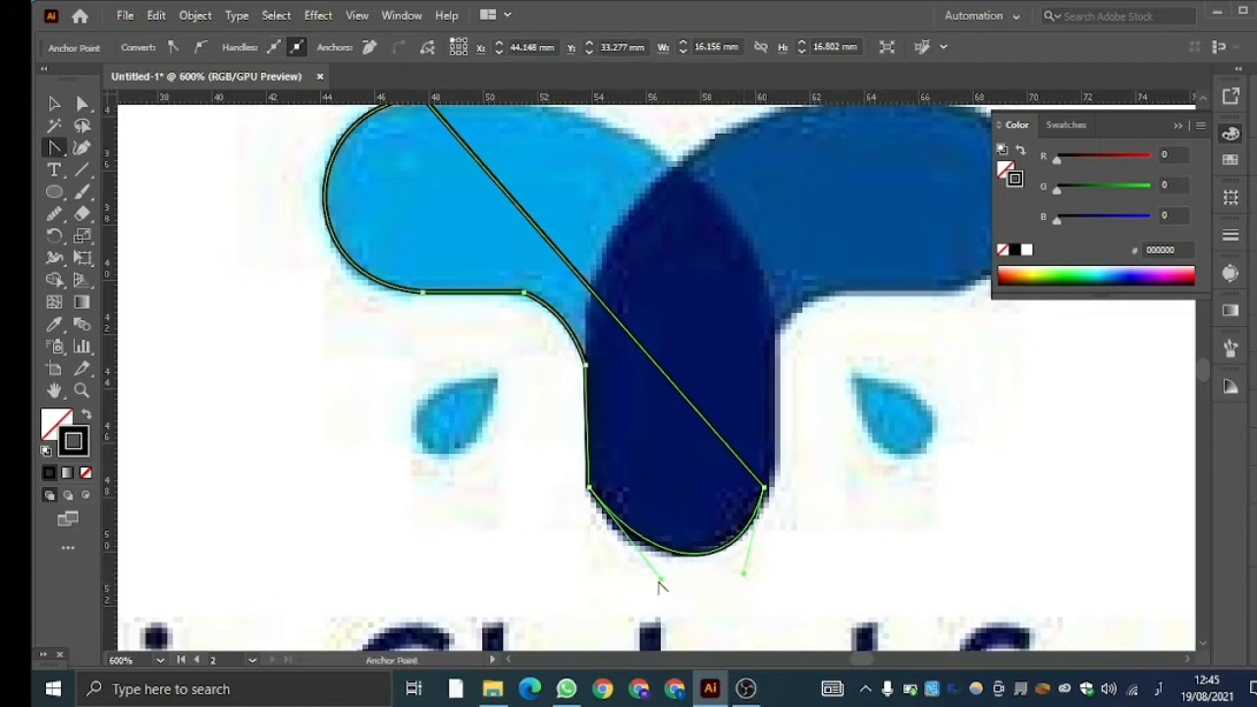
pyautogui.moveTo(660, 582); pyautogui.dragTo(631, 582)
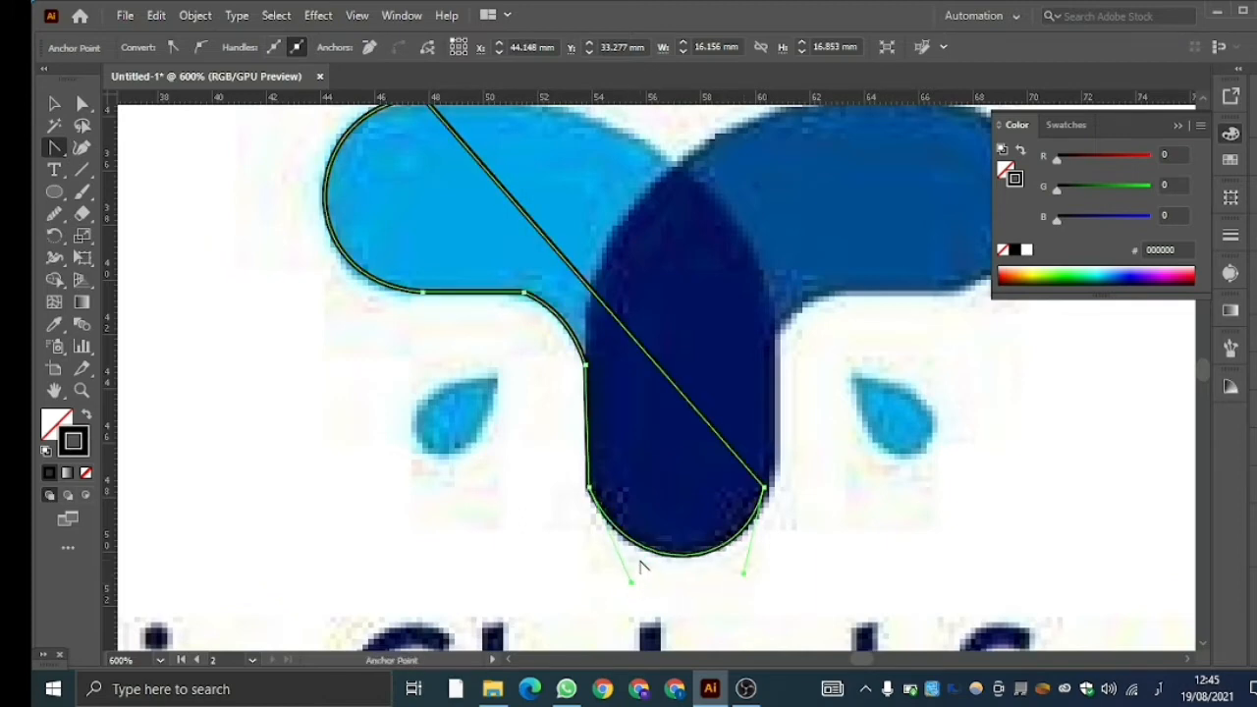
# Curve the long diagonal segment to follow the upper edge of the light-blue arm and the far side of the navy stem.
pyautogui.scroll(2, 640, 567)
pyautogui.moveTo(599, 362); pyautogui.dragTo(705, 280)
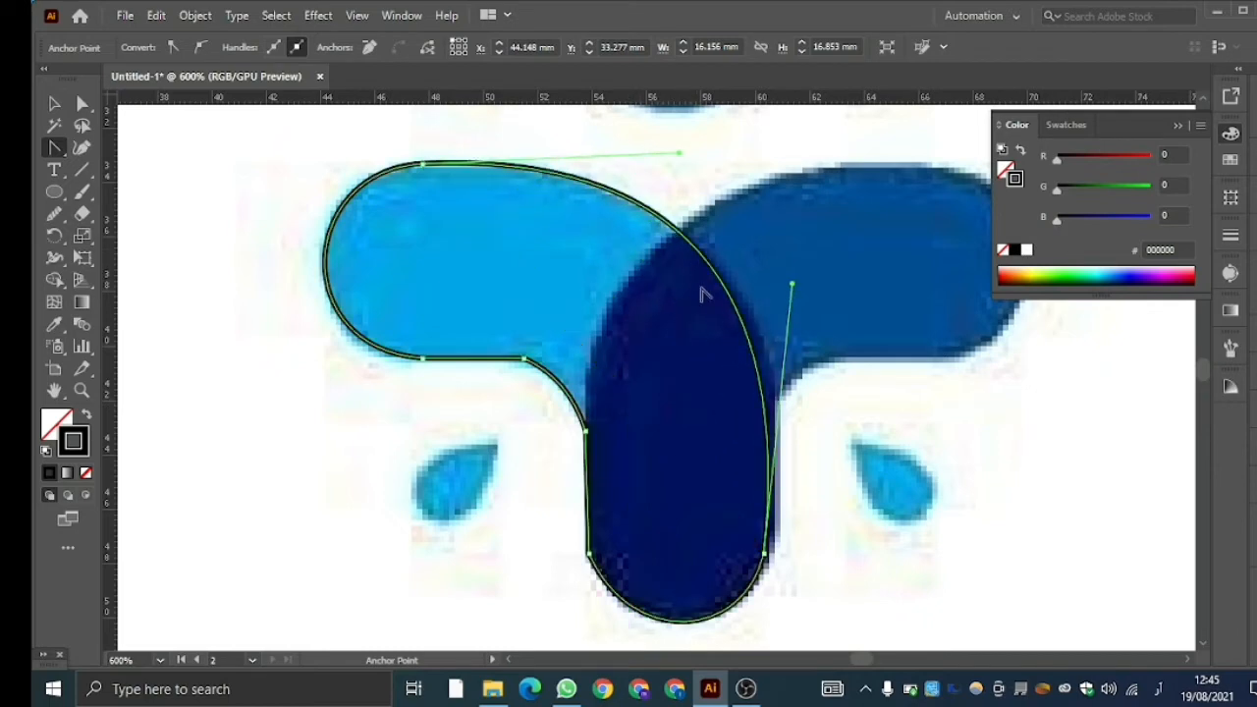
pyautogui.moveTo(796, 285); pyautogui.dragTo(815, 320)
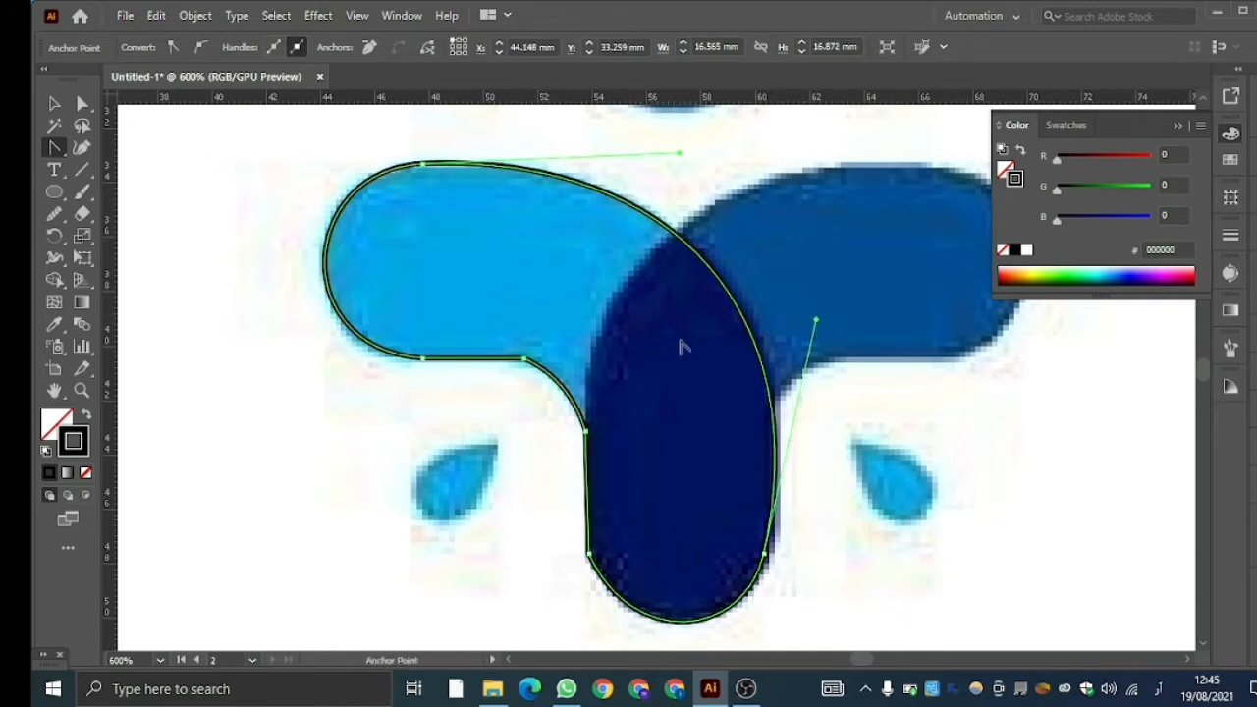
pyautogui.click(56, 105)
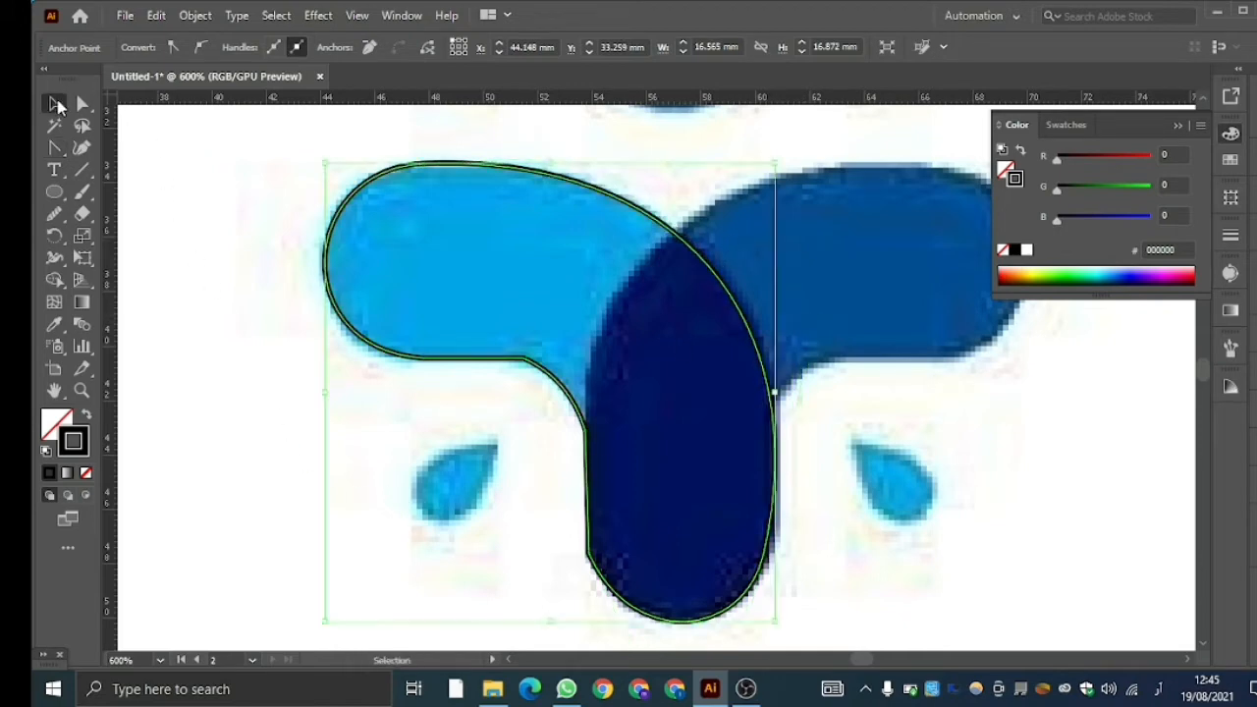
pyautogui.click(256, 252)
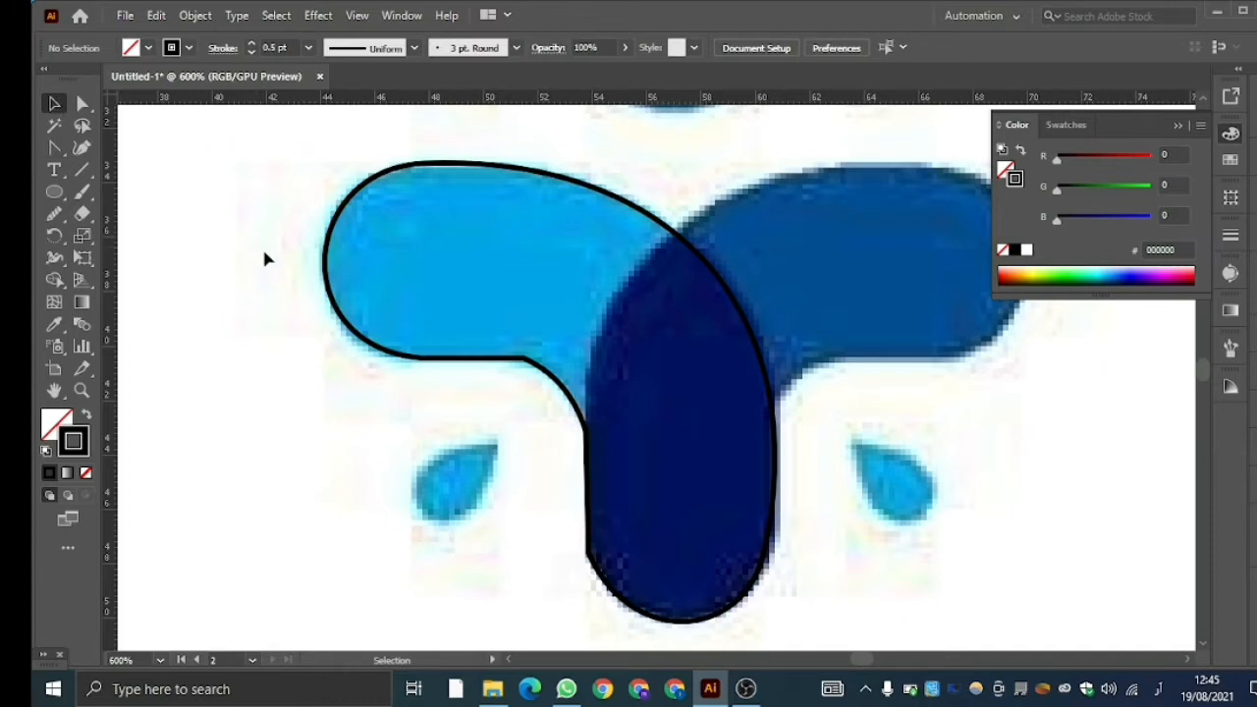
# Smooth the outline at the inner corner below the light-blue arm and at both sides of the stem's base with the Smooth tool.
pyautogui.click(491, 359)
pyautogui.click(54, 213)
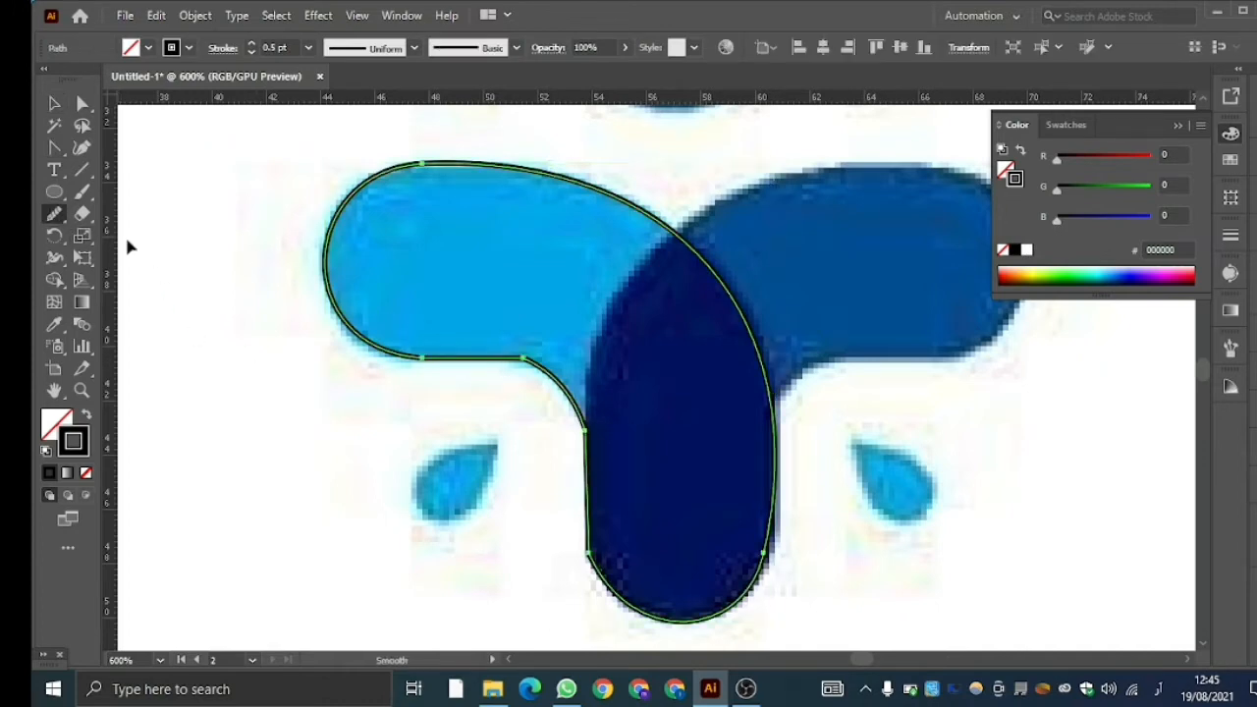
pyautogui.moveTo(514, 353)
pyautogui.mouseDown()
pyautogui.moveTo(558, 379)
pyautogui.moveTo(502, 357)
pyautogui.moveTo(558, 376)
pyautogui.moveTo(568, 407)
pyautogui.mouseUp()
pyautogui.moveTo(593, 453); pyautogui.dragTo(592, 424)
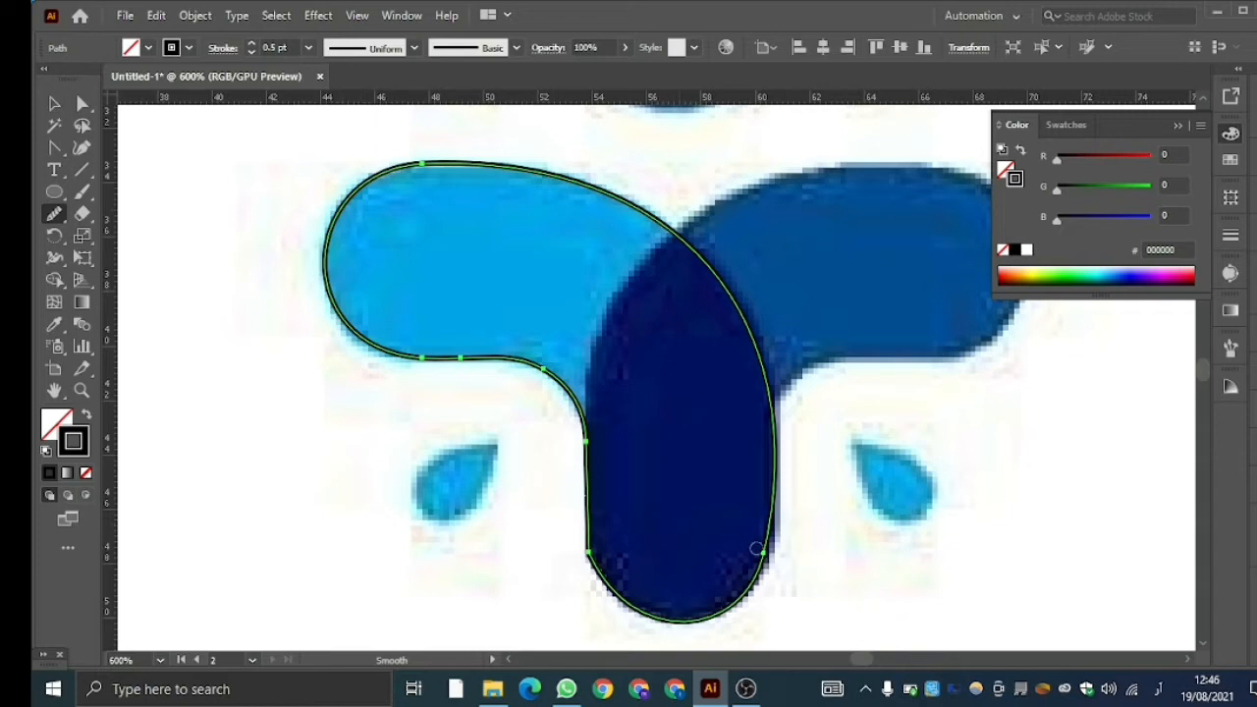
pyautogui.moveTo(763, 545)
pyautogui.mouseDown()
pyautogui.moveTo(752, 598)
pyautogui.moveTo(721, 592)
pyautogui.mouseUp()
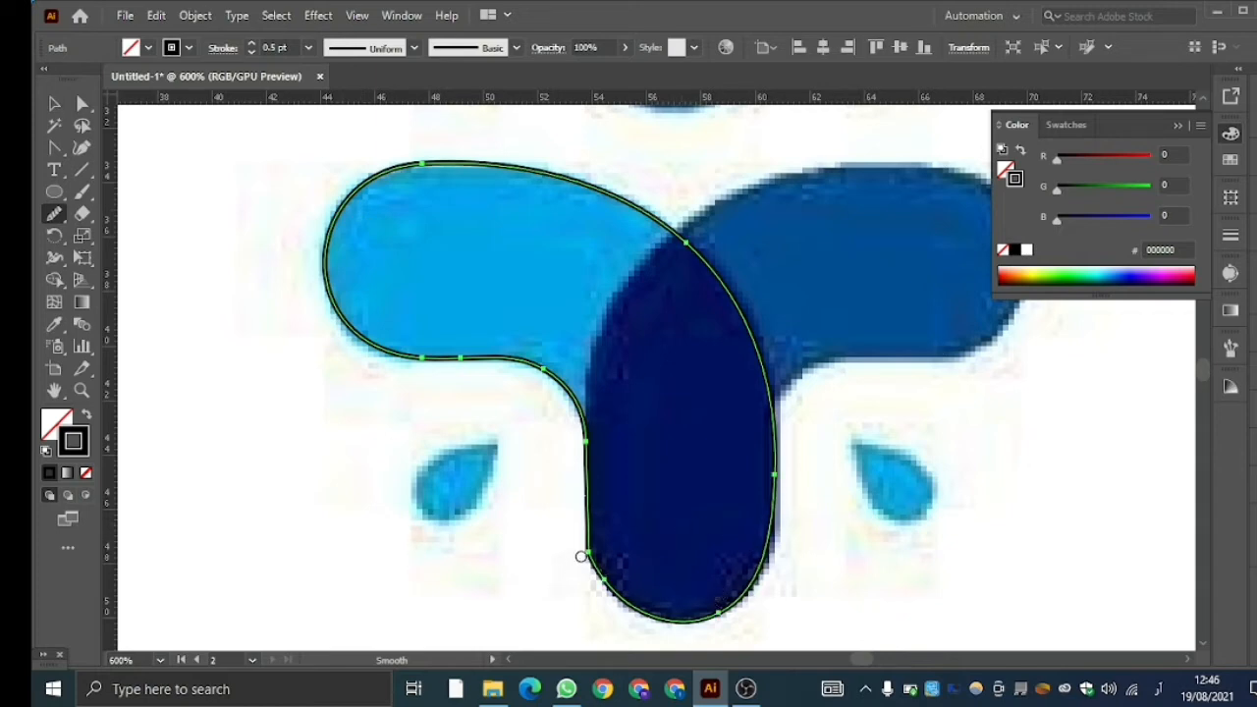
pyautogui.moveTo(581, 547); pyautogui.dragTo(603, 589)
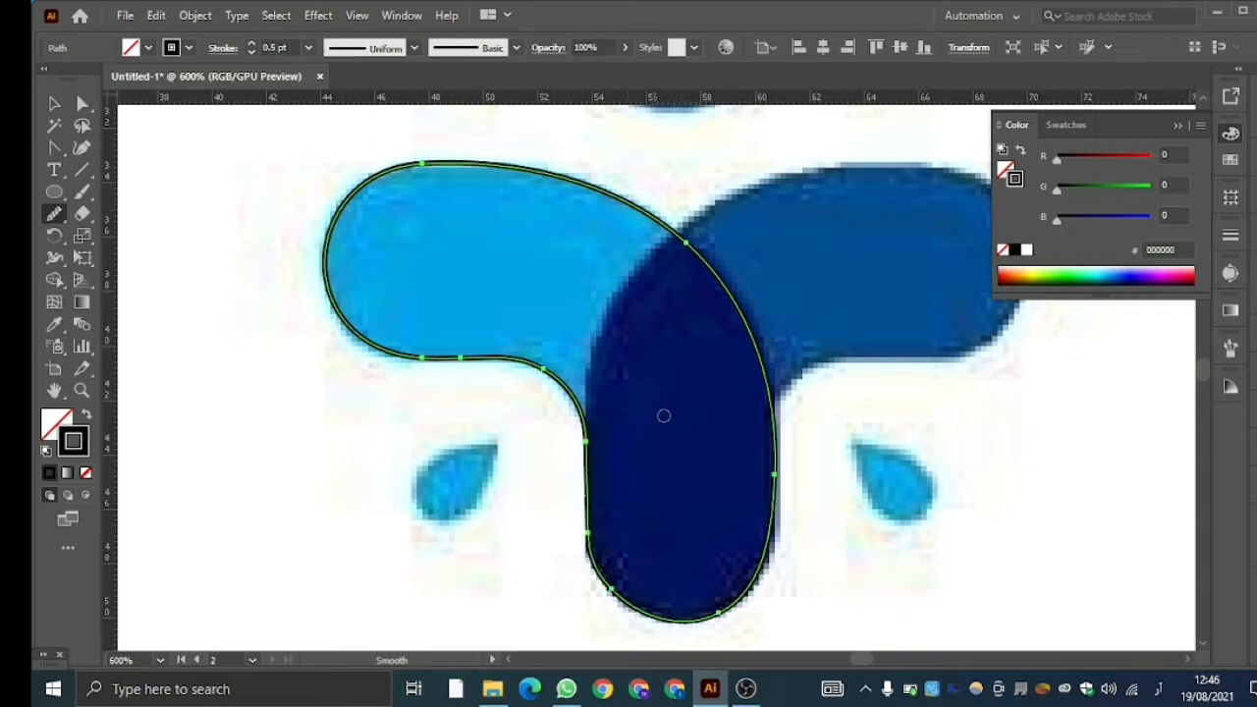
# Create a copy of the smoothed outline reflected across the vertical axis.
pyautogui.click(84, 395)
pyautogui.moveTo(404, 400); pyautogui.dragTo(230, 386)
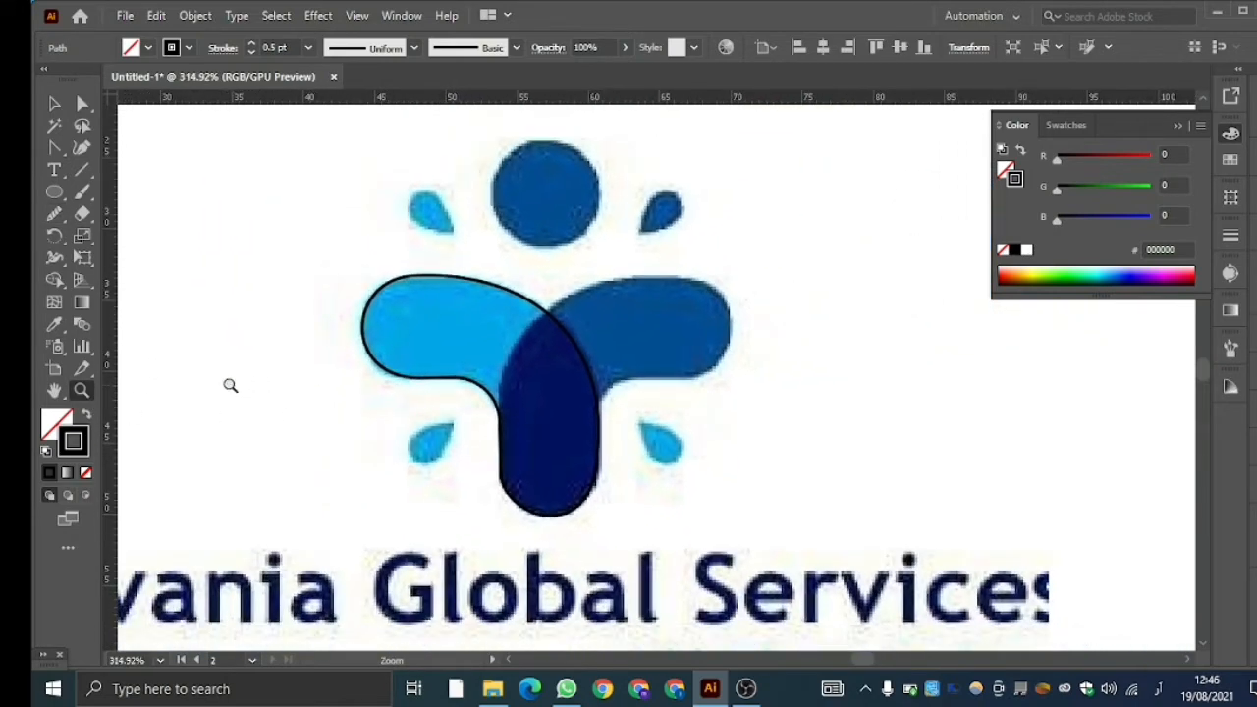
pyautogui.moveTo(390, 409); pyautogui.dragTo(355, 386)
pyautogui.click(54, 103)
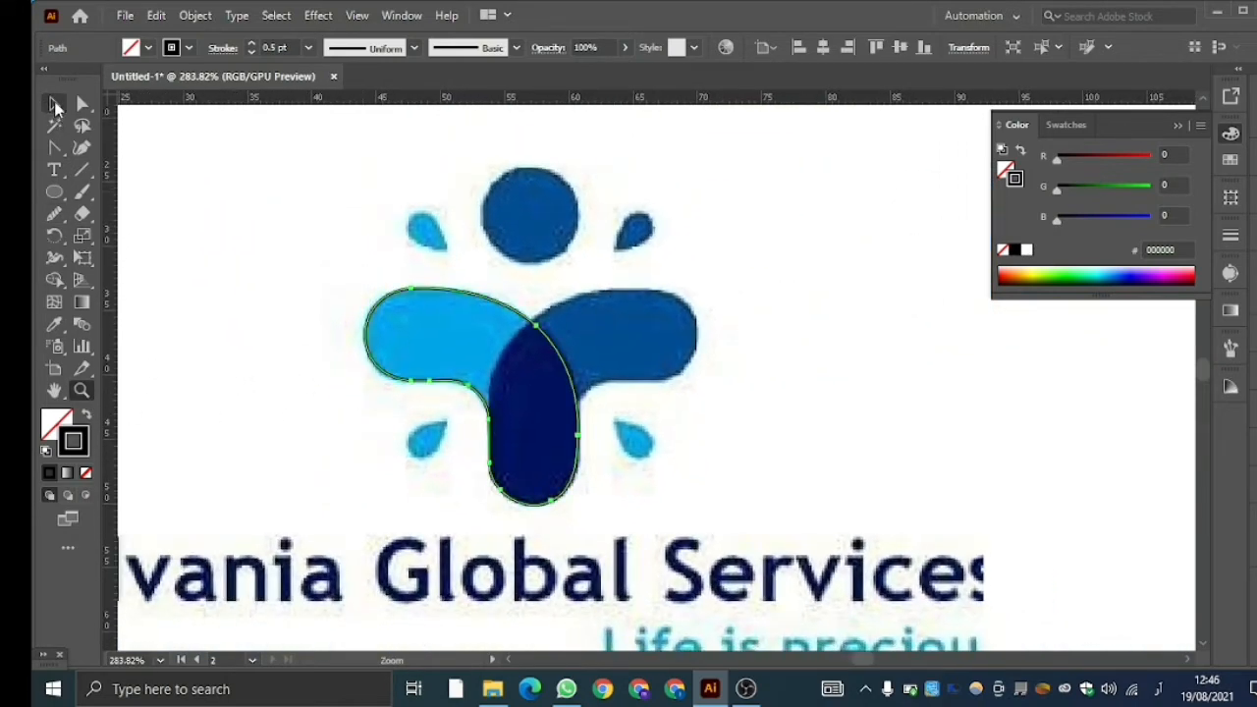
pyautogui.click(226, 271)
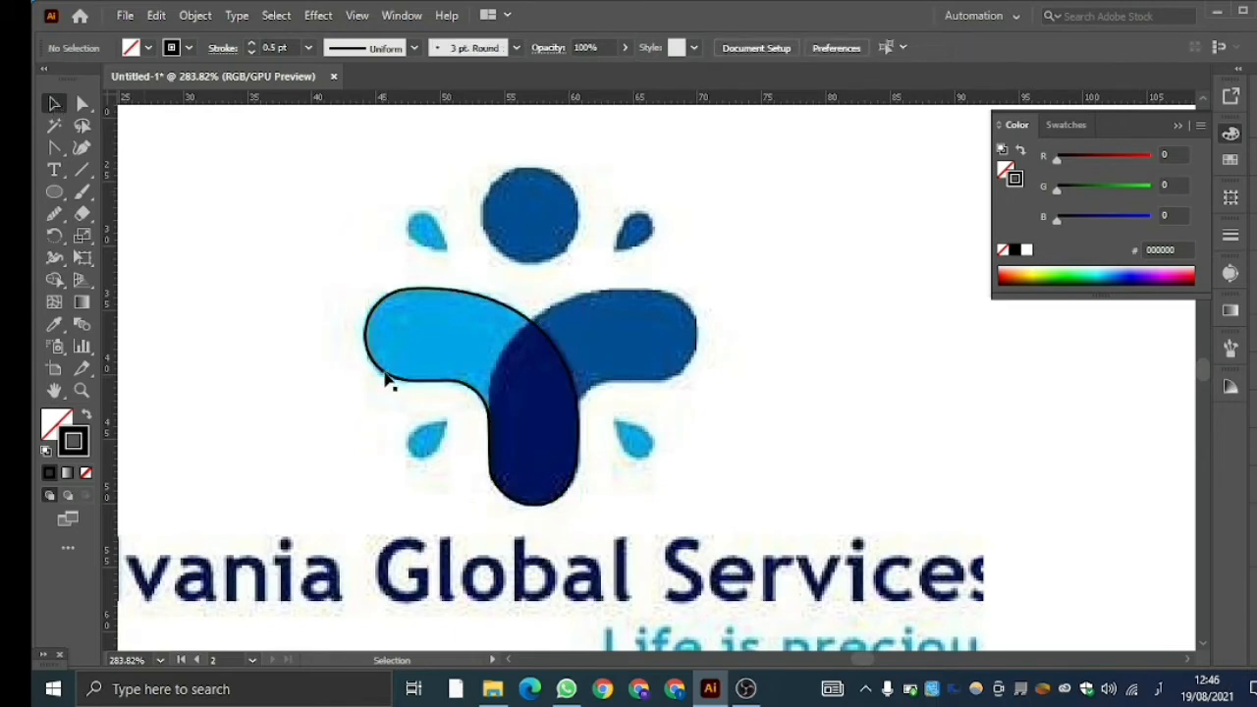
pyautogui.click(387, 375)
pyautogui.rightClick(356, 270)
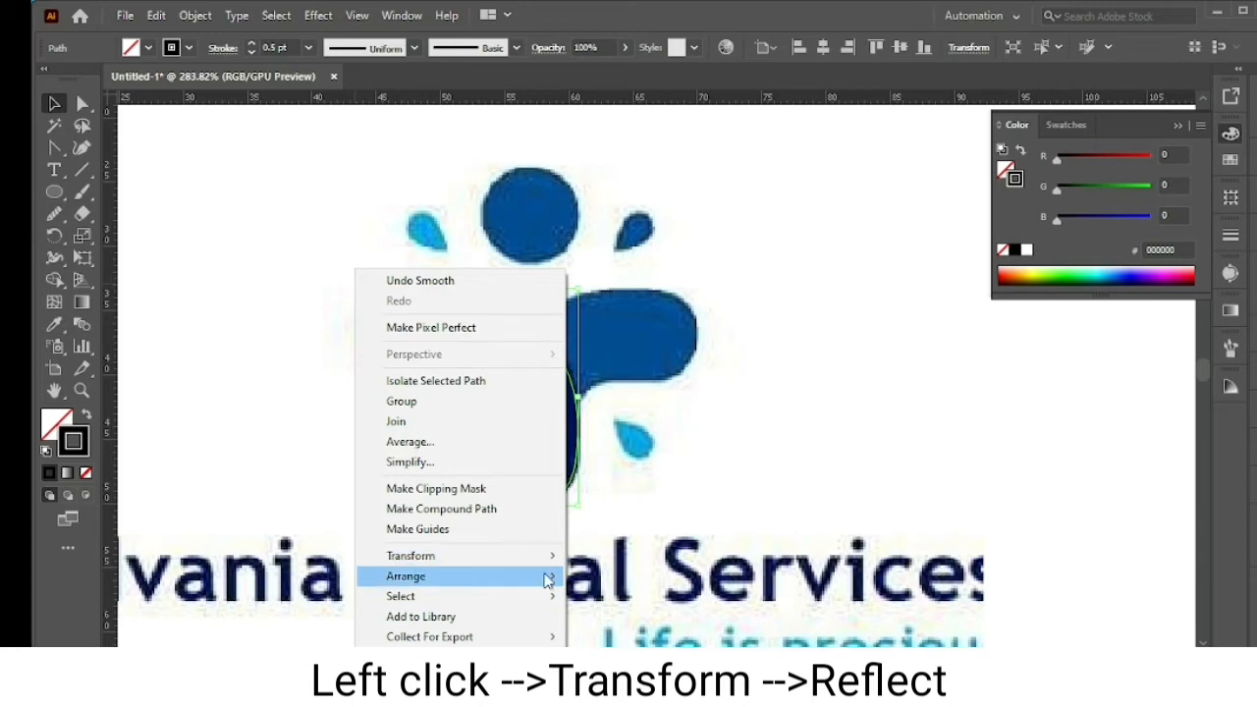
pyautogui.moveTo(548, 580)
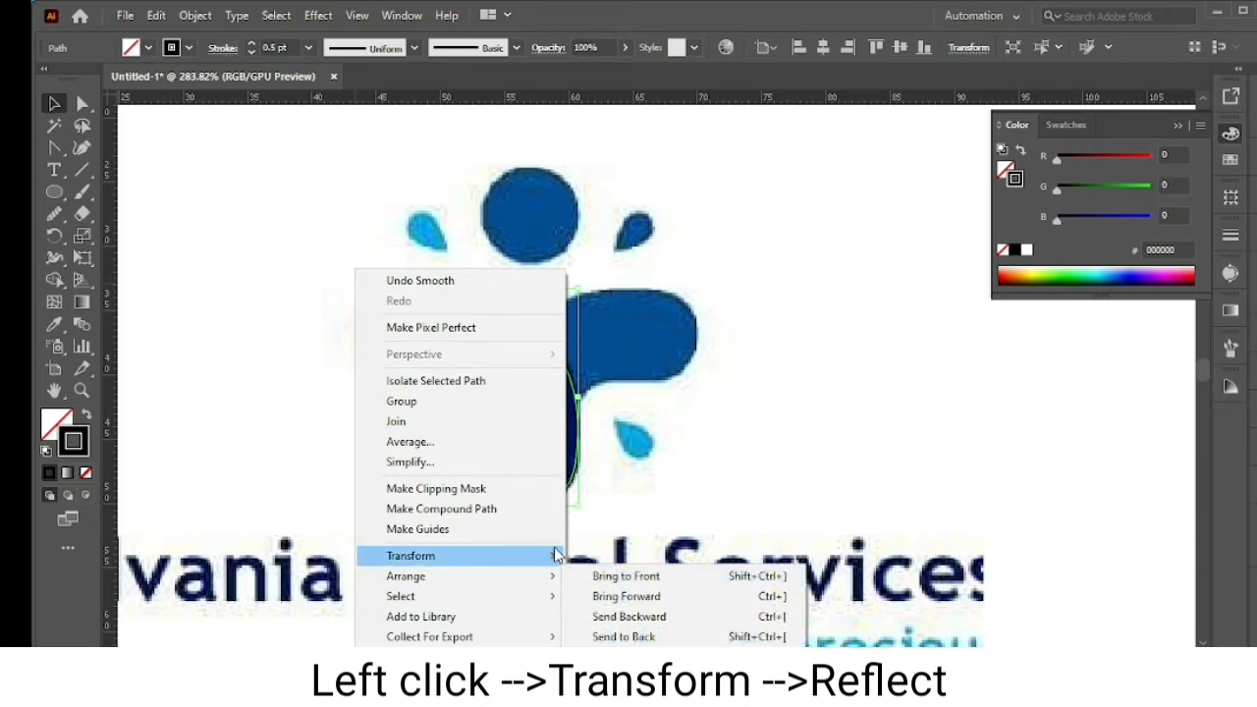
pyautogui.moveTo(552, 556)
pyautogui.click(602, 466)
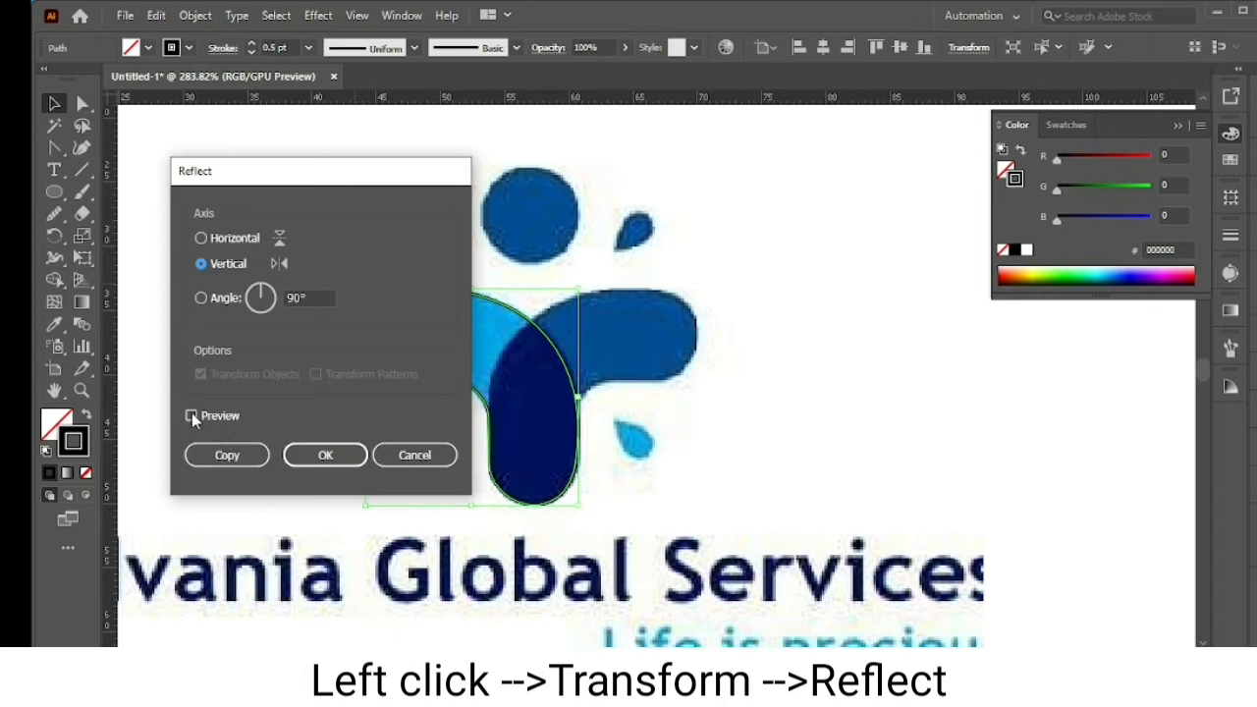
pyautogui.click(192, 417)
pyautogui.click(226, 455)
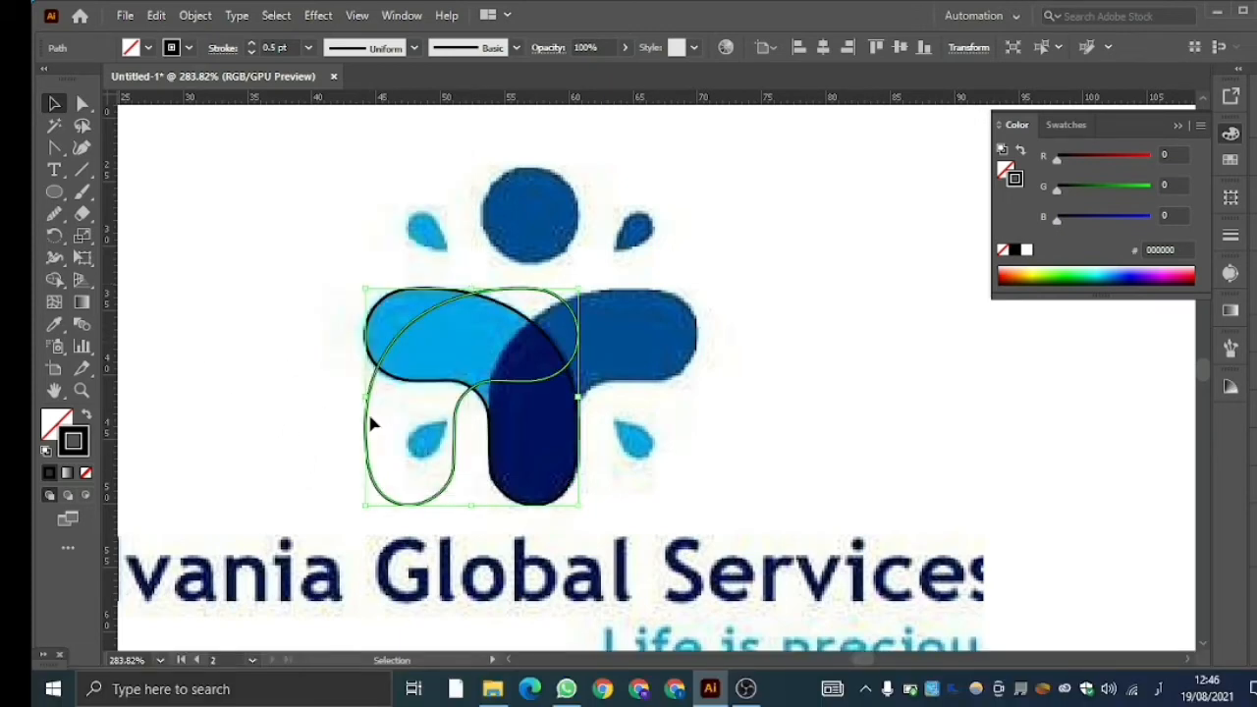
# Move the mirrored outline over the medium-blue arm so that both outlines overlap on the navy stem.
pyautogui.moveTo(398, 353); pyautogui.dragTo(511, 358)
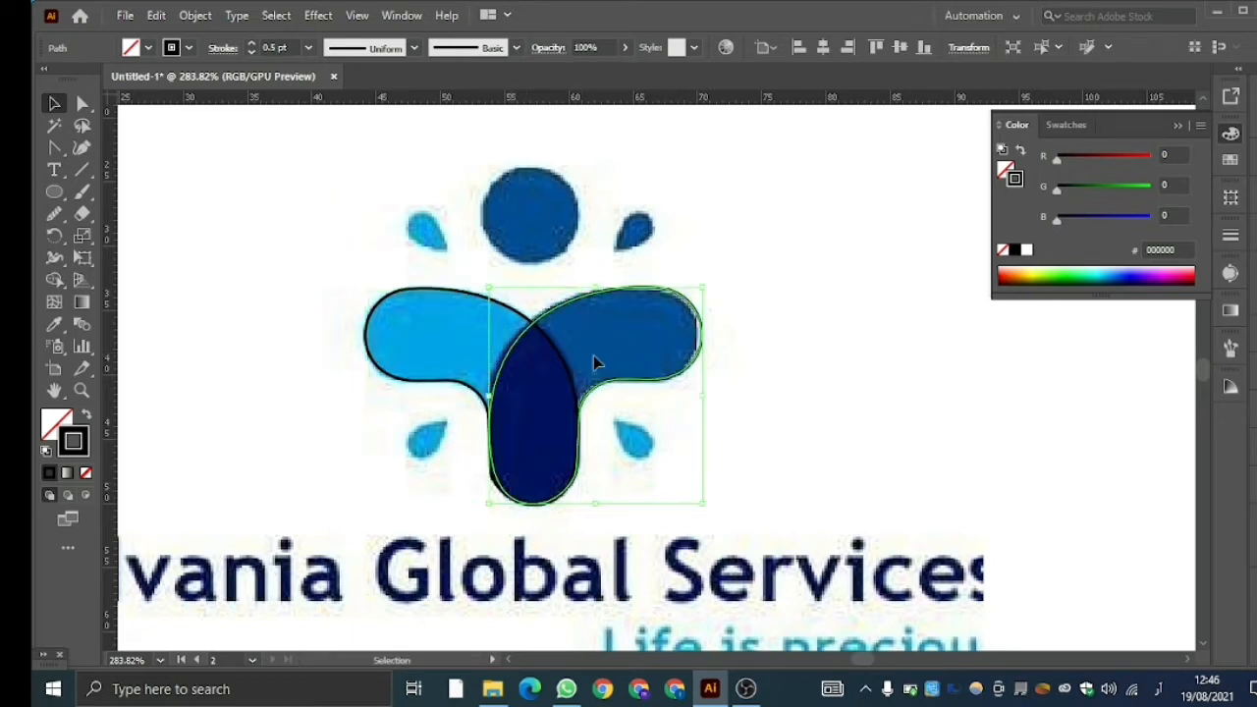
pyautogui.click(729, 364)
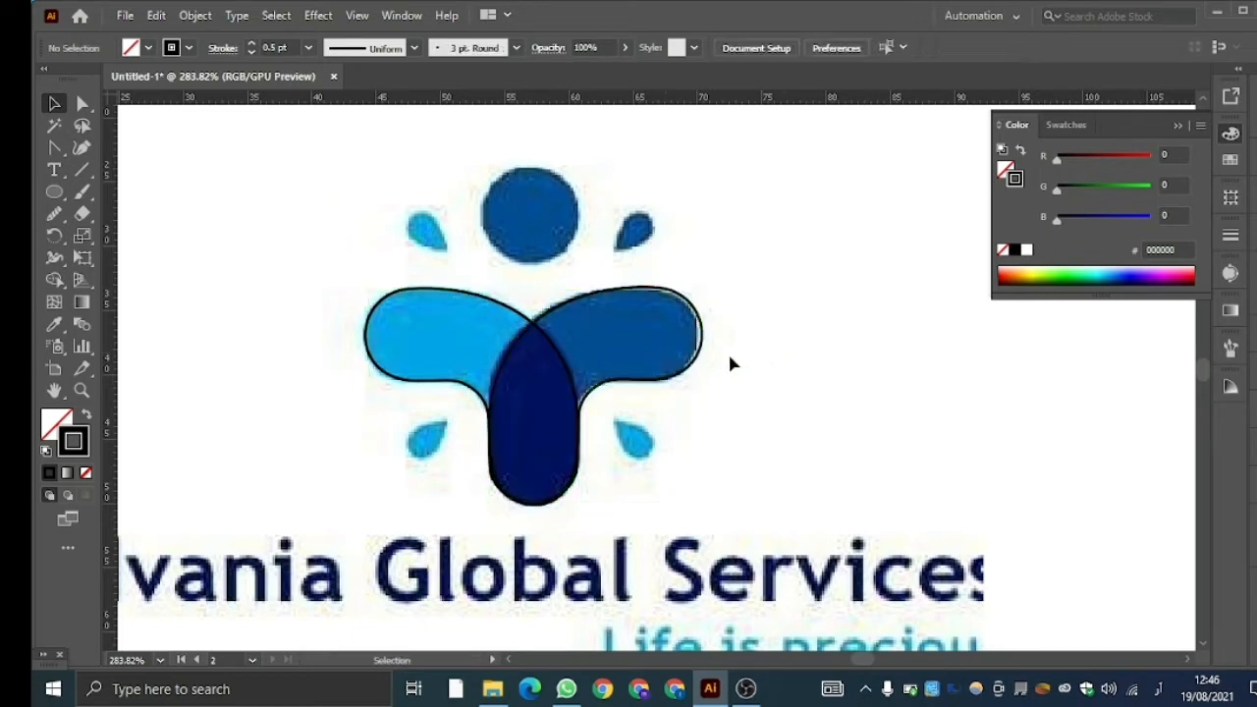
# Fill the original outline with the light blue sampled from the logo's light-blue arm, using the Eyedropper.
pyautogui.click(381, 367)
pyautogui.press('i')
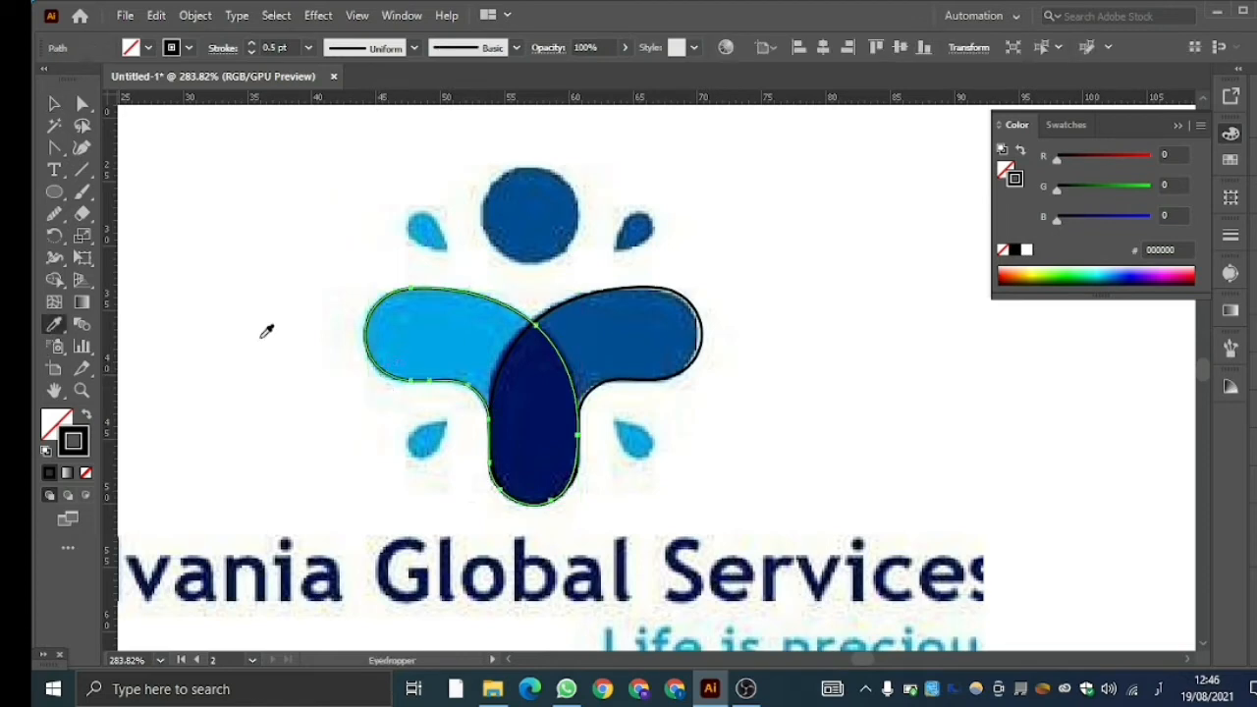
pyautogui.click(454, 330)
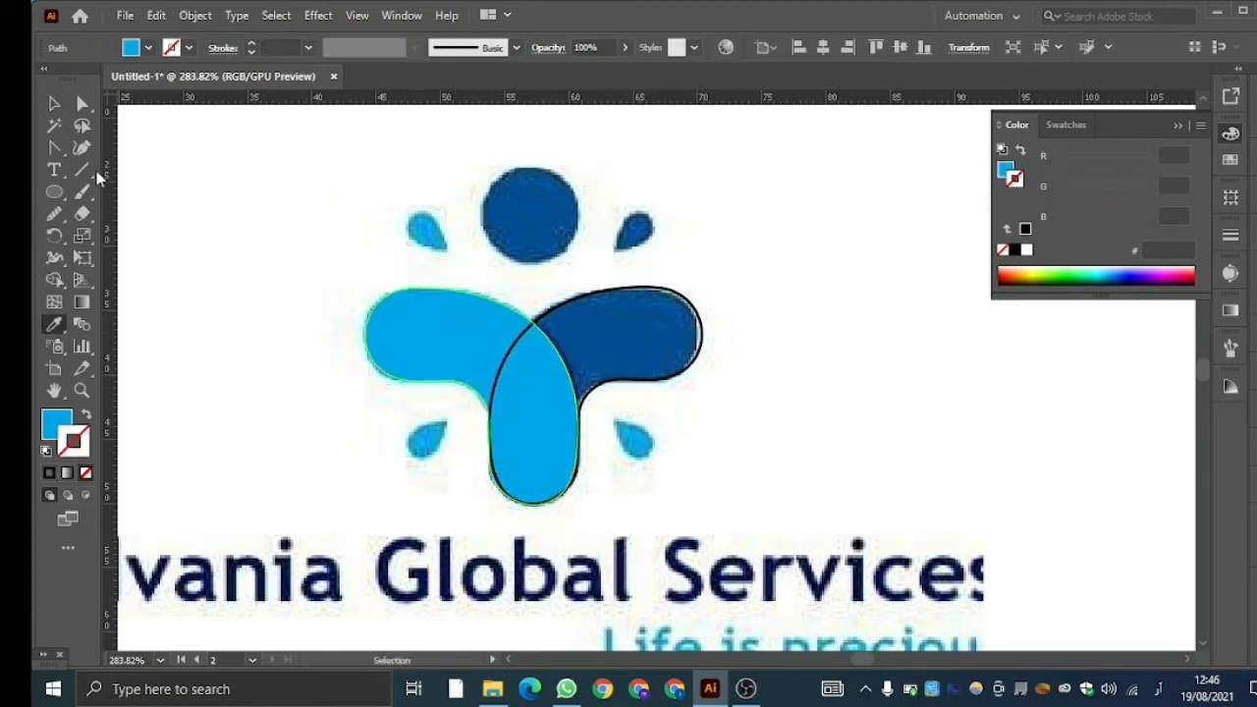
pyautogui.click(54, 104)
pyautogui.click(229, 253)
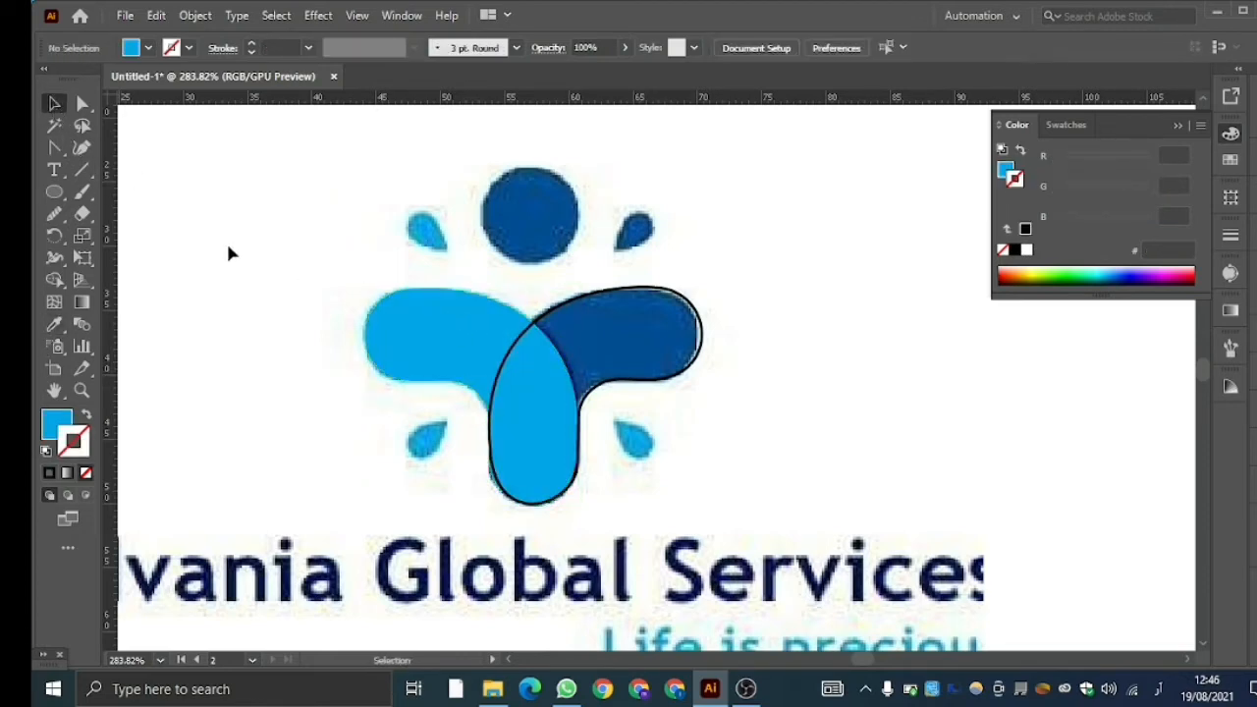
# Fill the mirrored outline with the medium blue sampled from the logo's medium-blue arm.
pyautogui.click(595, 292)
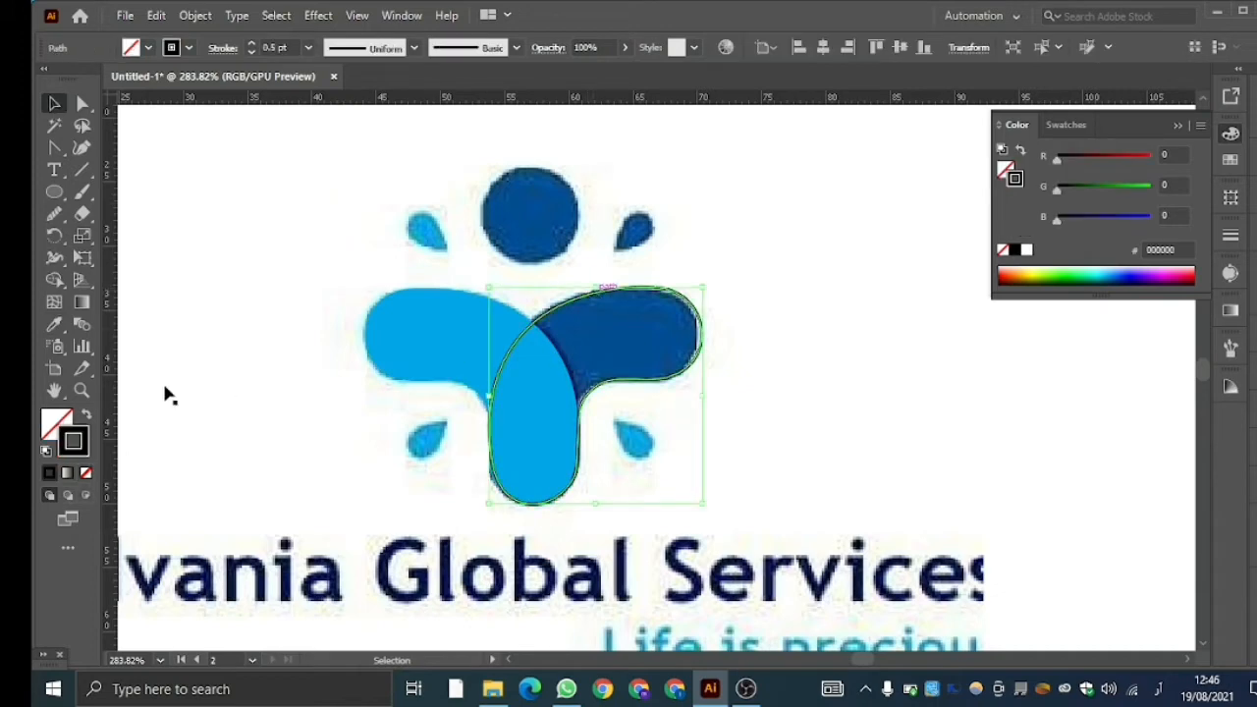
pyautogui.click(54, 325)
pyautogui.click(654, 337)
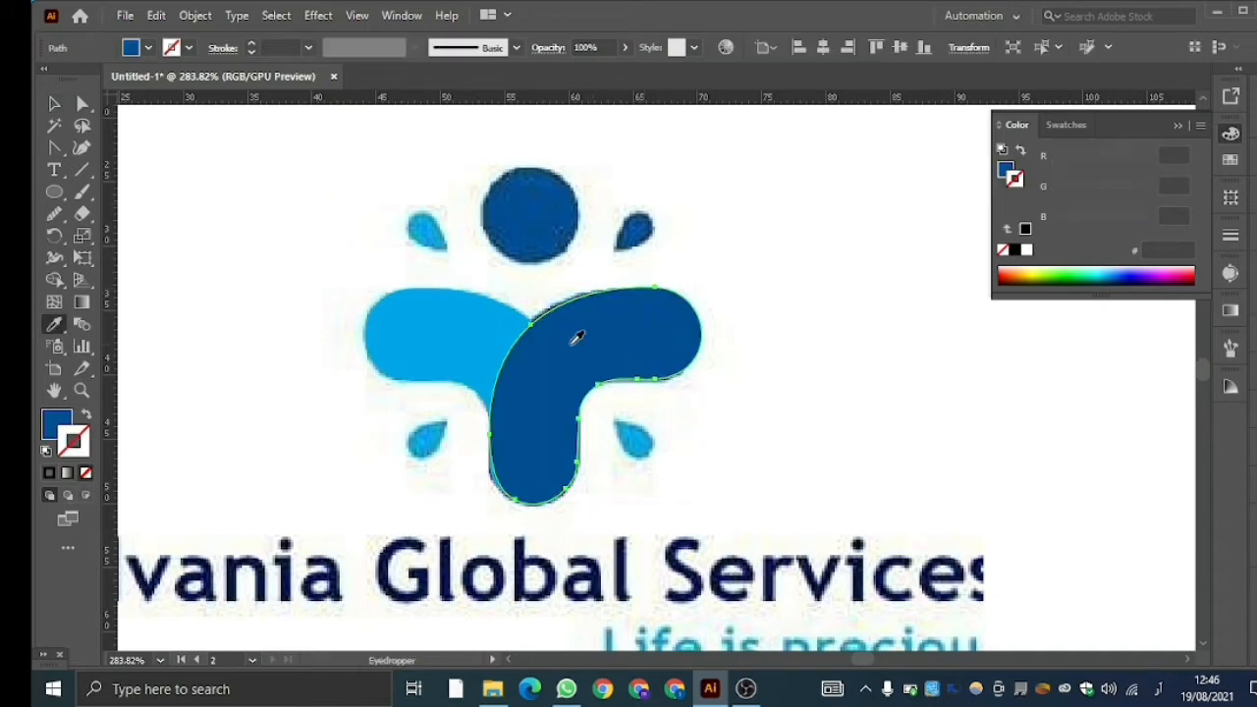
# Reduce the opacity of the medium-blue arm shape to 72% so the overlap on the stem shows through.
pyautogui.click(83, 392)
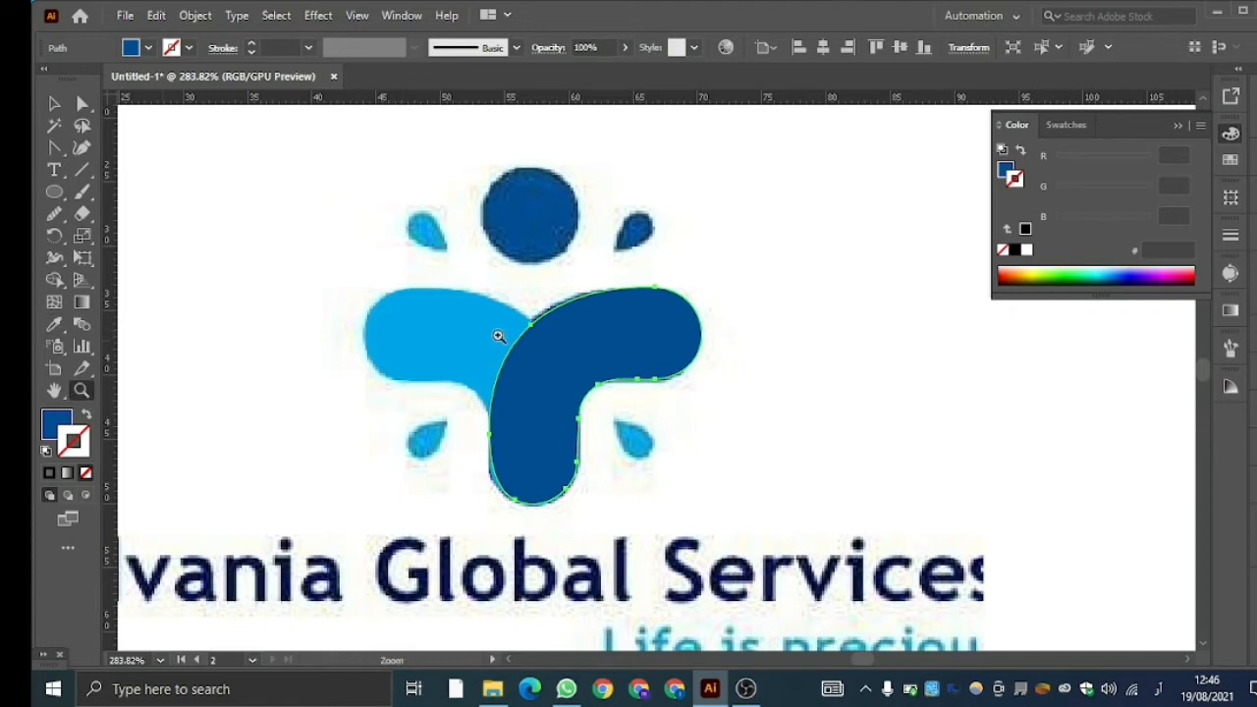
pyautogui.moveTo(499, 337); pyautogui.dragTo(356, 335)
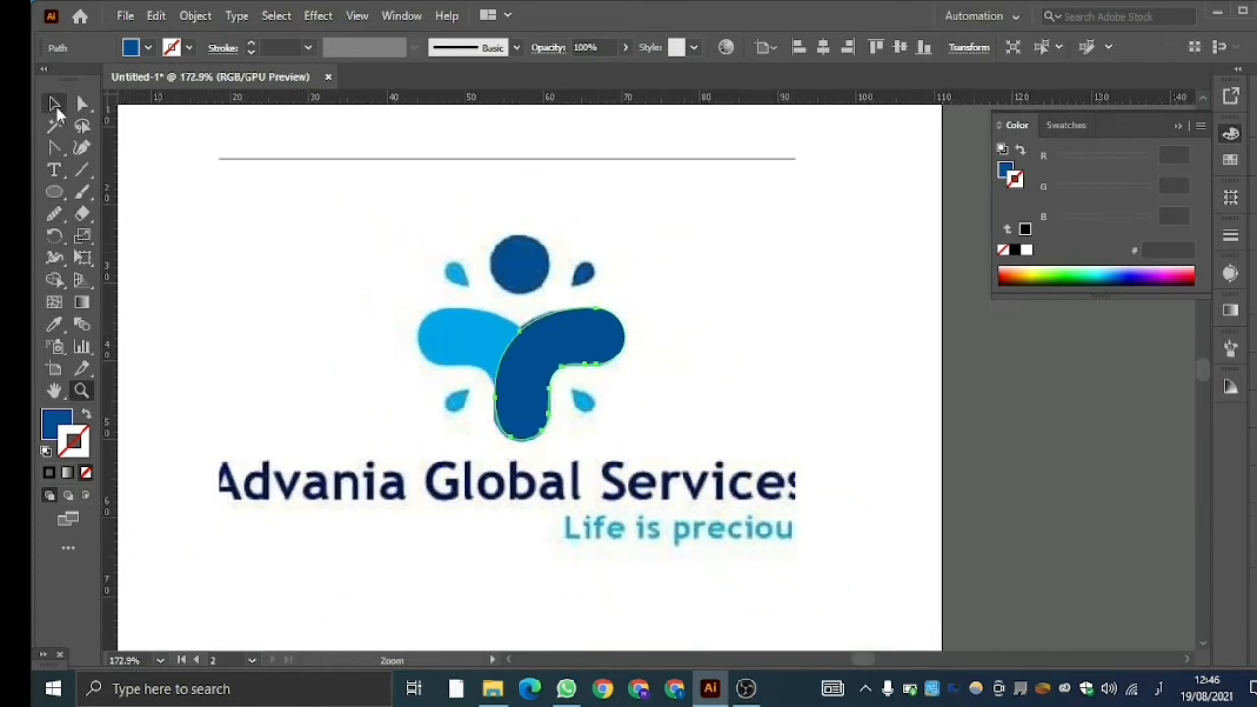
pyautogui.click(55, 106)
pyautogui.click(306, 308)
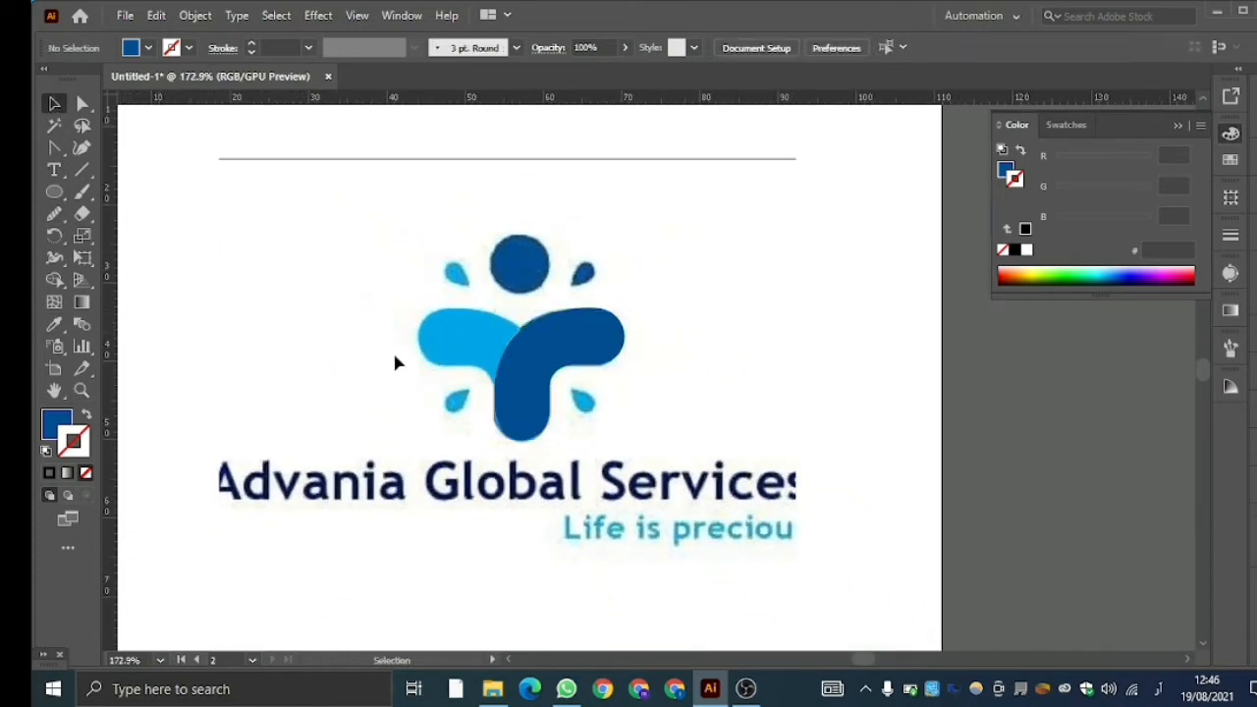
pyautogui.click(528, 391)
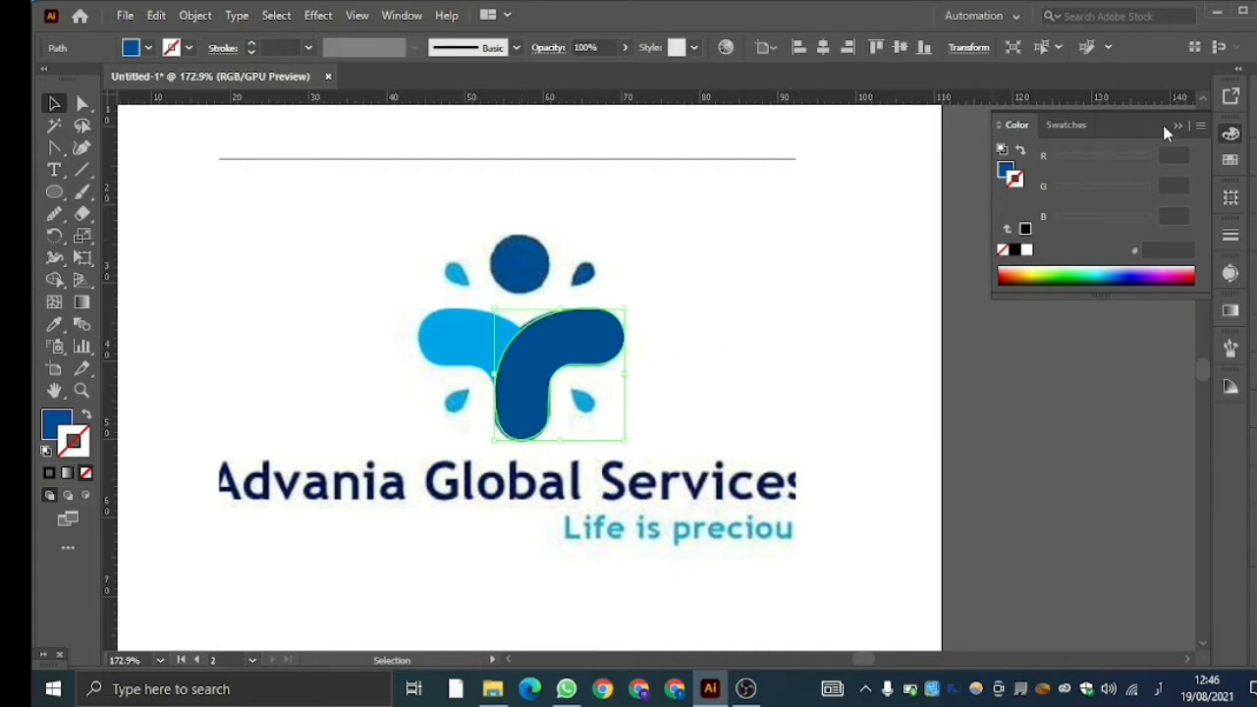
pyautogui.click(625, 48)
pyautogui.moveTo(630, 74); pyautogui.dragTo(604, 74)
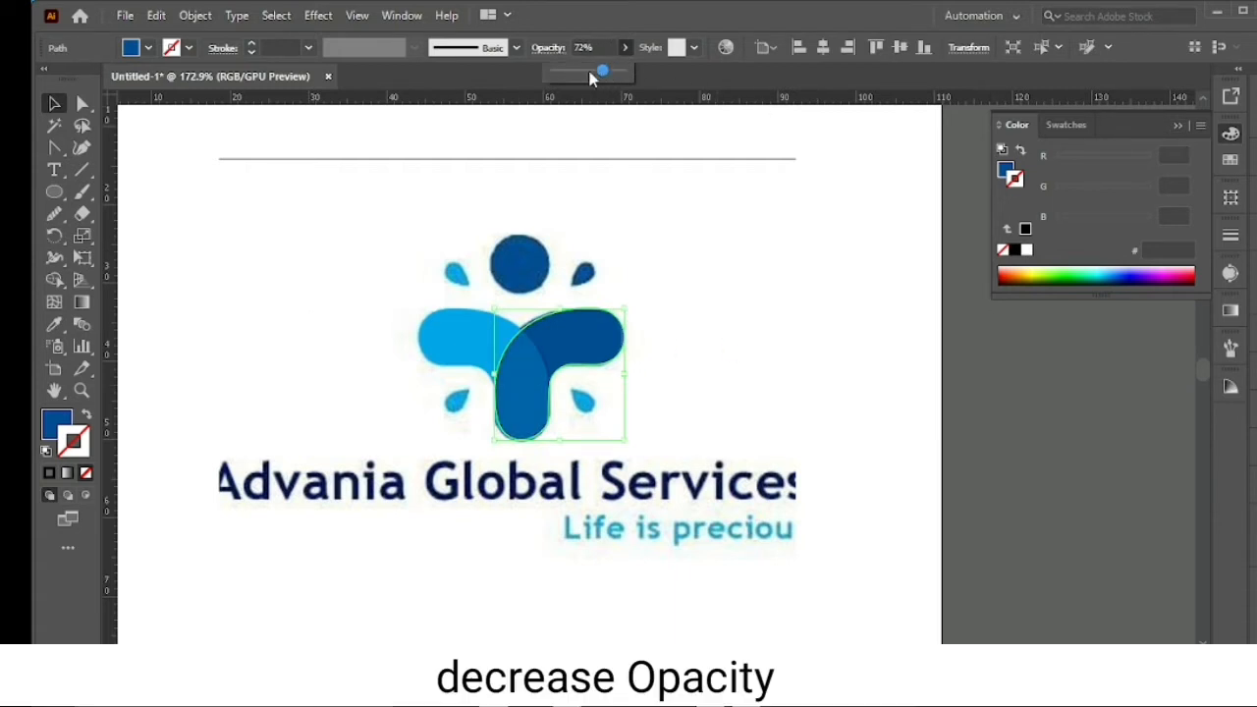
pyautogui.click(675, 230)
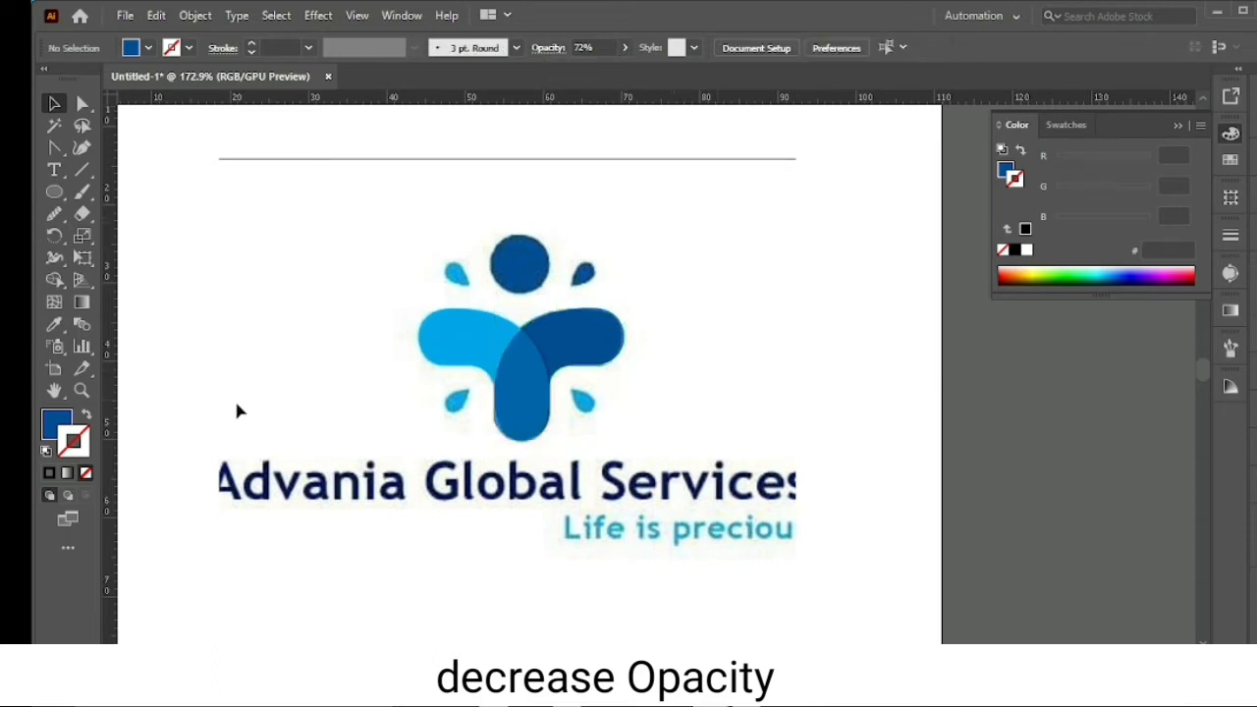
# Draw a medium-blue circle with the Ellipse tool over the figure's head, at about the same size as the head.
pyautogui.click(82, 391)
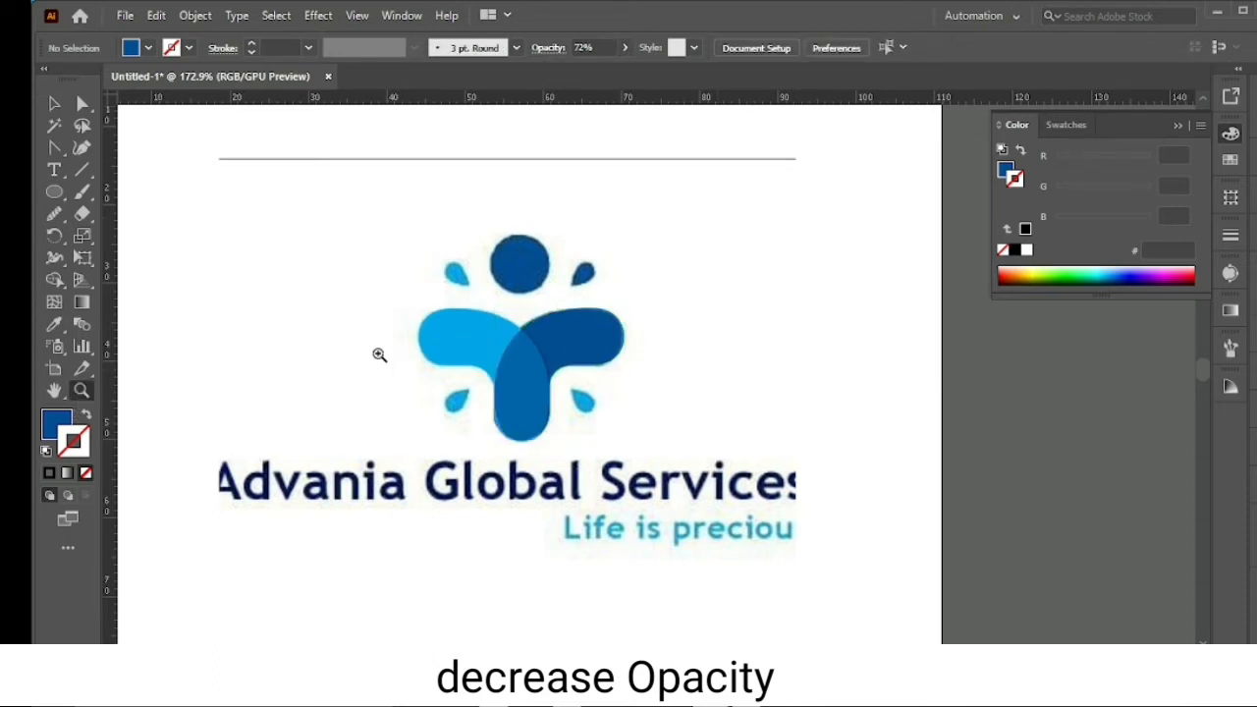
pyautogui.moveTo(379, 355); pyautogui.dragTo(367, 354)
pyautogui.click(48, 107)
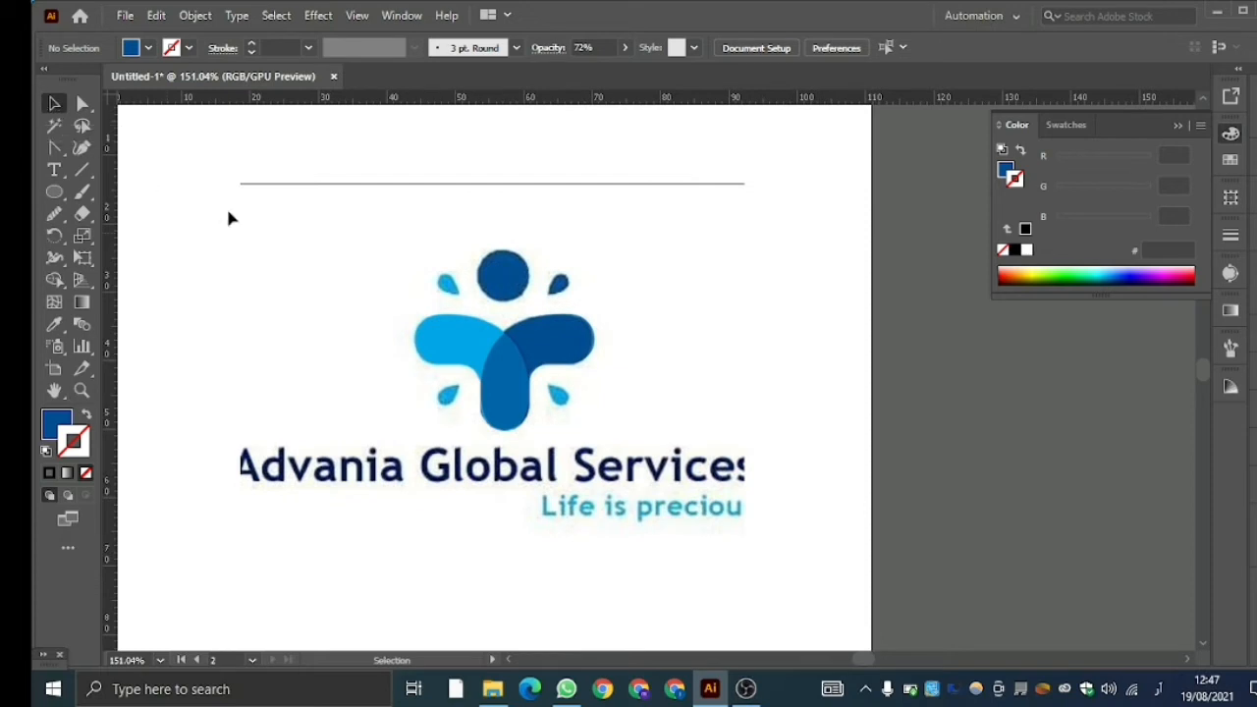
pyautogui.click(88, 390)
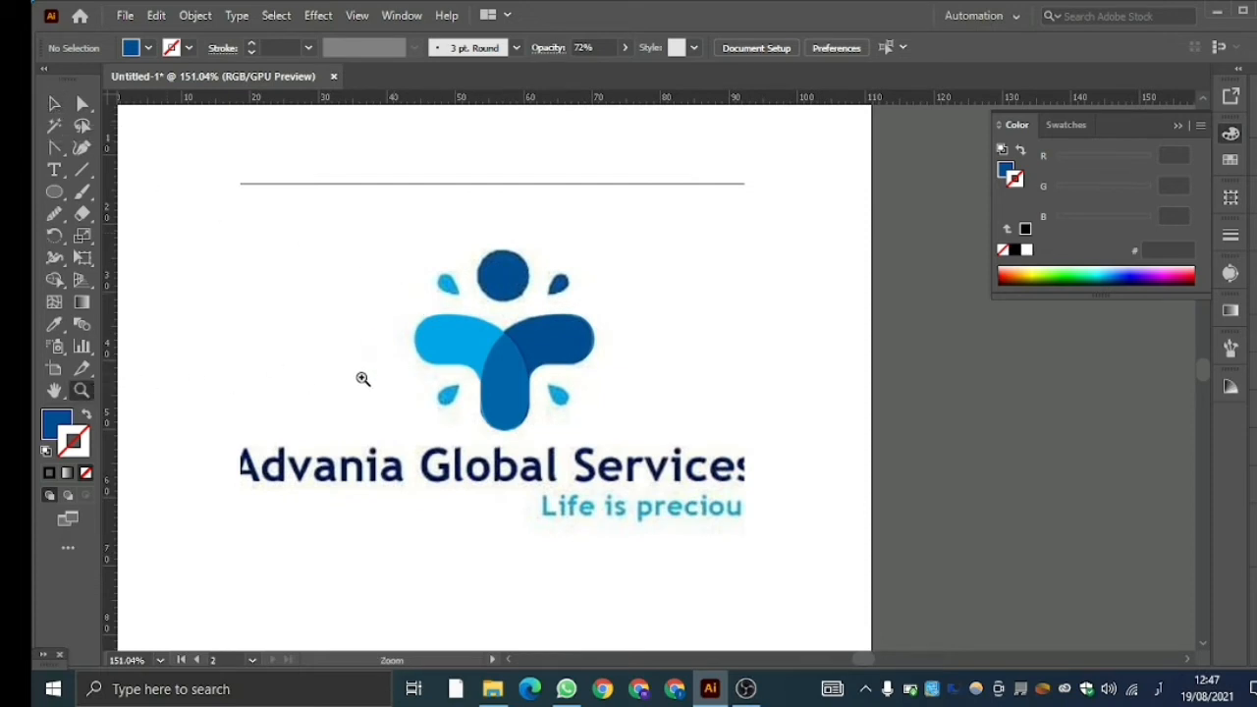
pyautogui.click(547, 314)
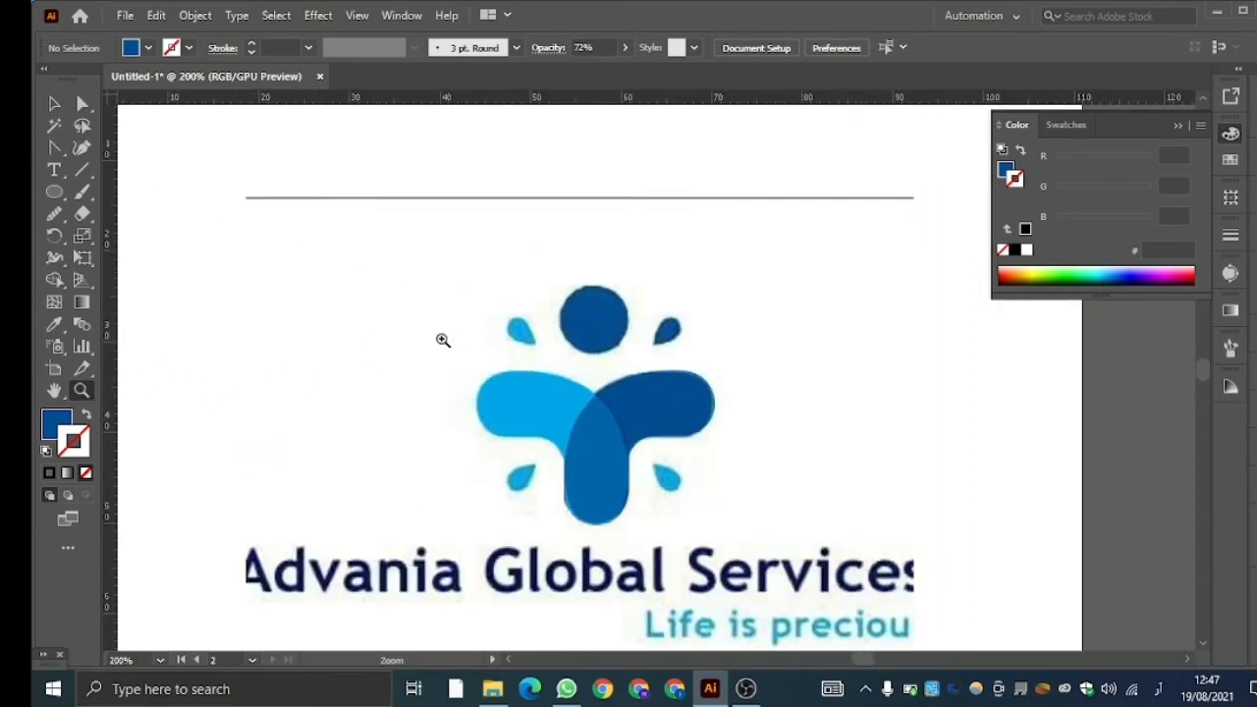
pyautogui.click(619, 388)
pyautogui.click(638, 356)
pyautogui.click(653, 324)
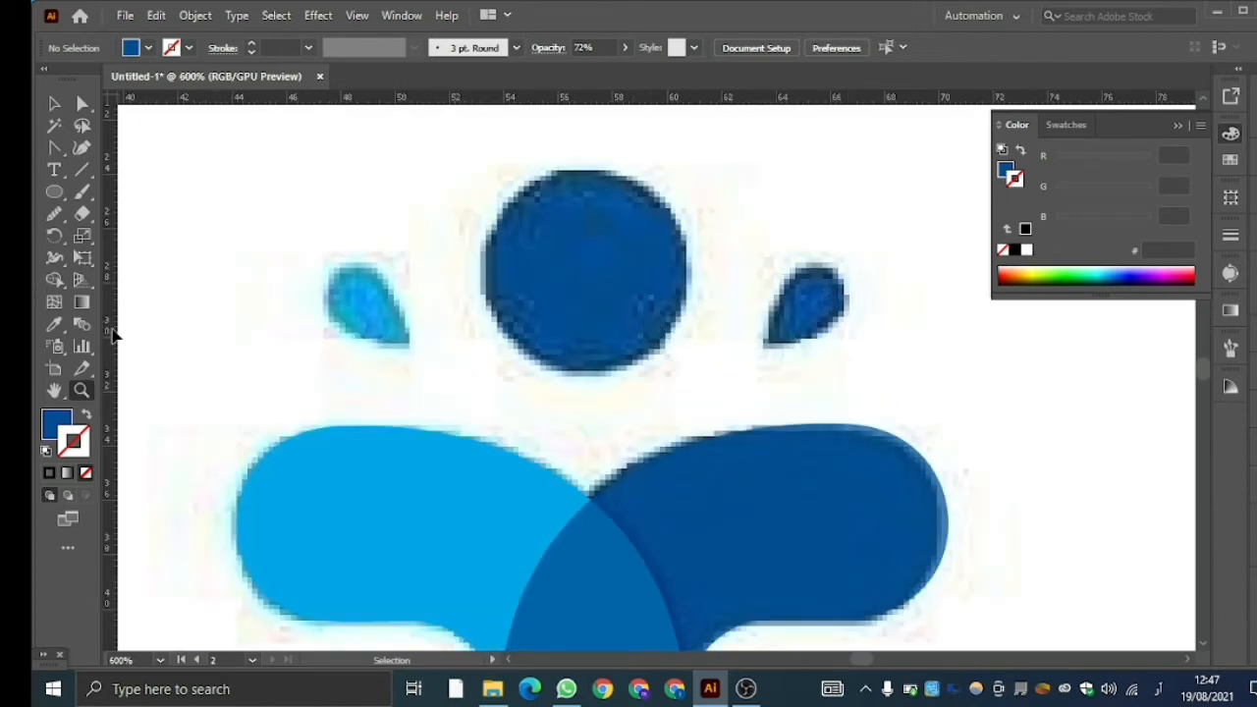
pyautogui.click(58, 199)
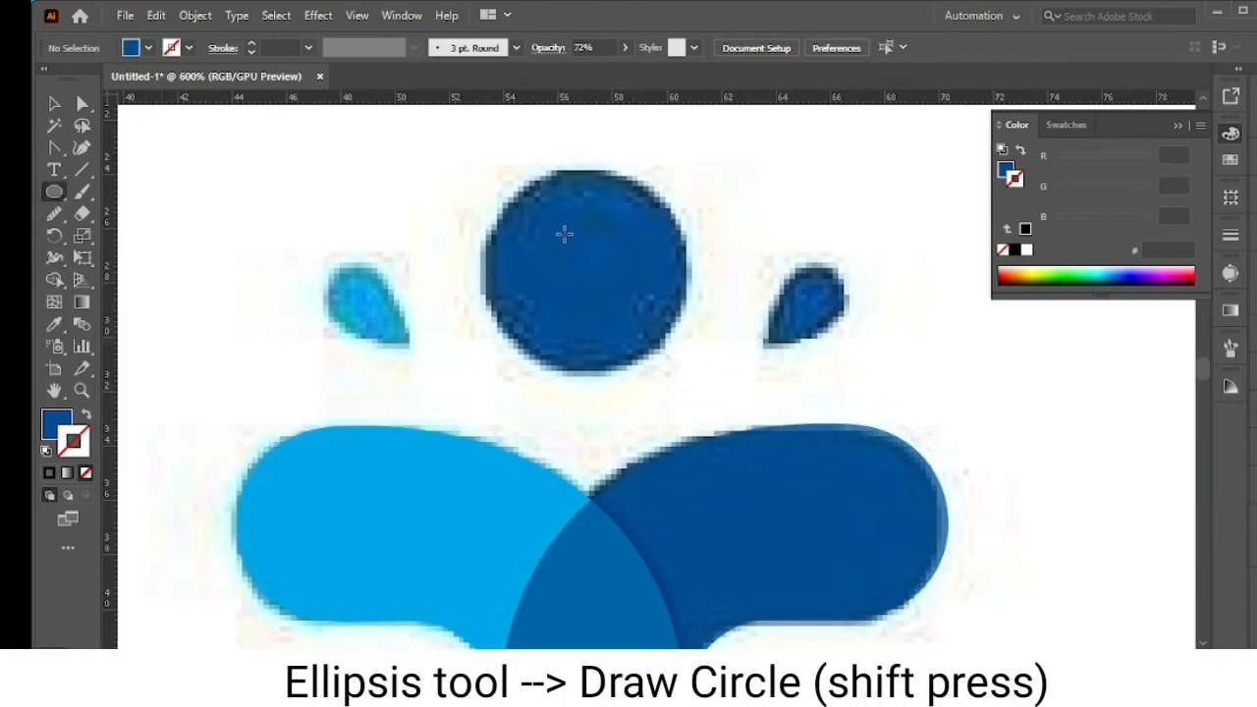
pyautogui.moveTo(576, 262); pyautogui.dragTo(669, 355)
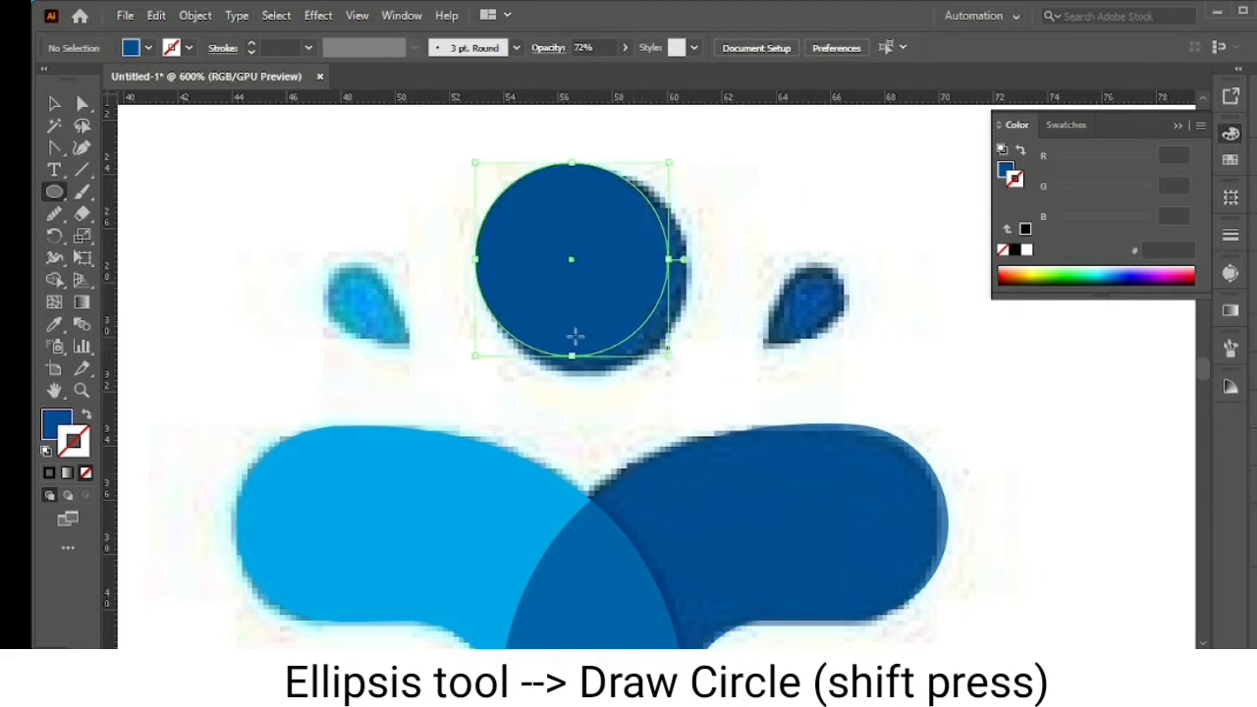
# Move the circle onto the figure's head and enlarge it slightly to match the head's edge.
pyautogui.click(54, 106)
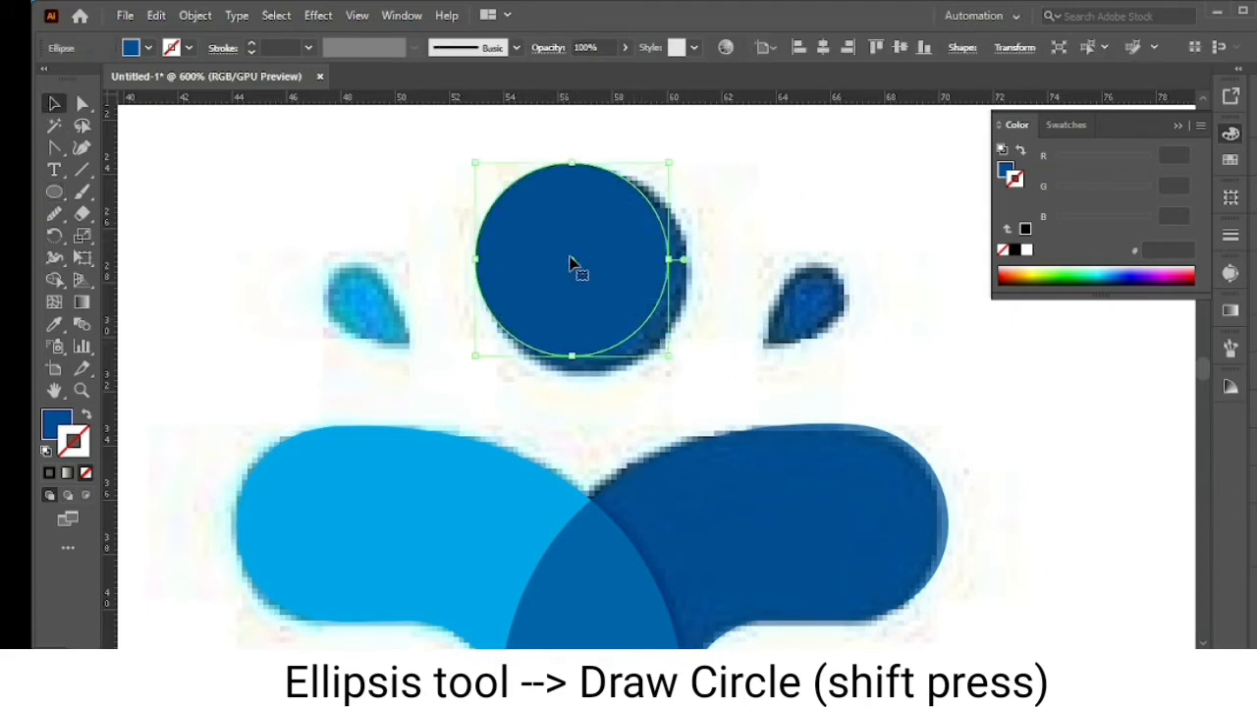
pyautogui.moveTo(575, 267); pyautogui.dragTo(588, 273)
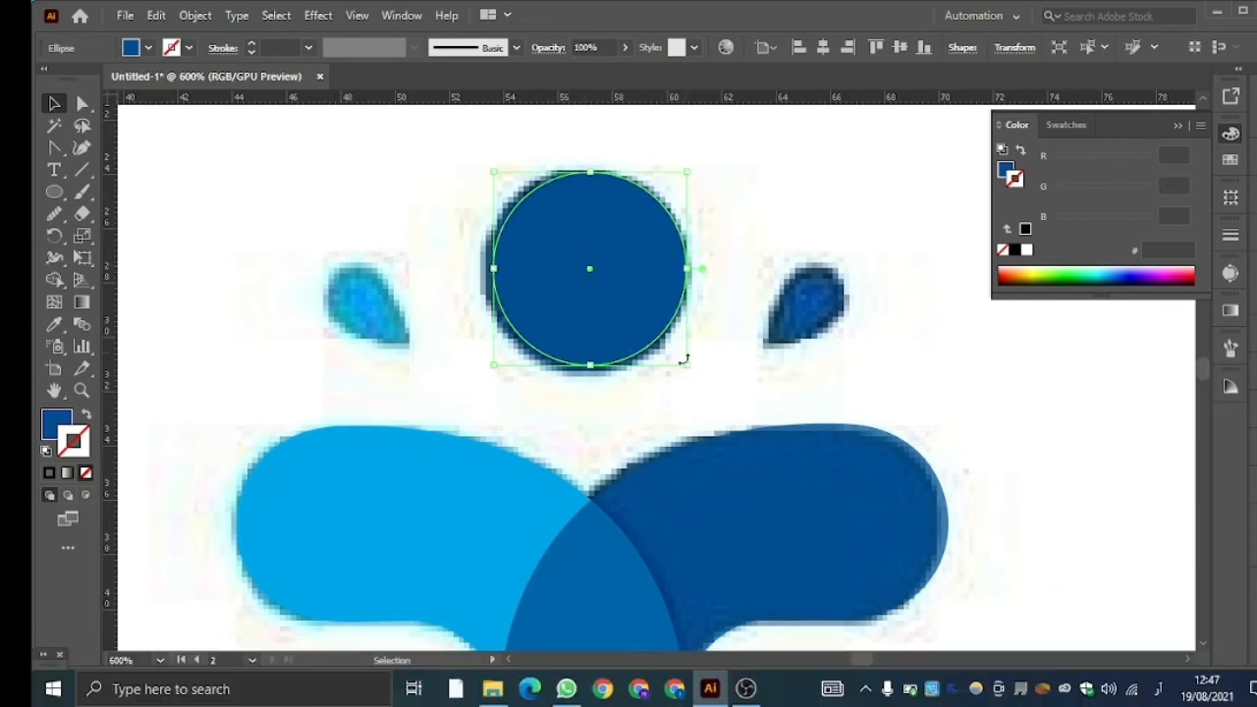
pyautogui.moveTo(688, 368); pyautogui.dragTo(695, 371)
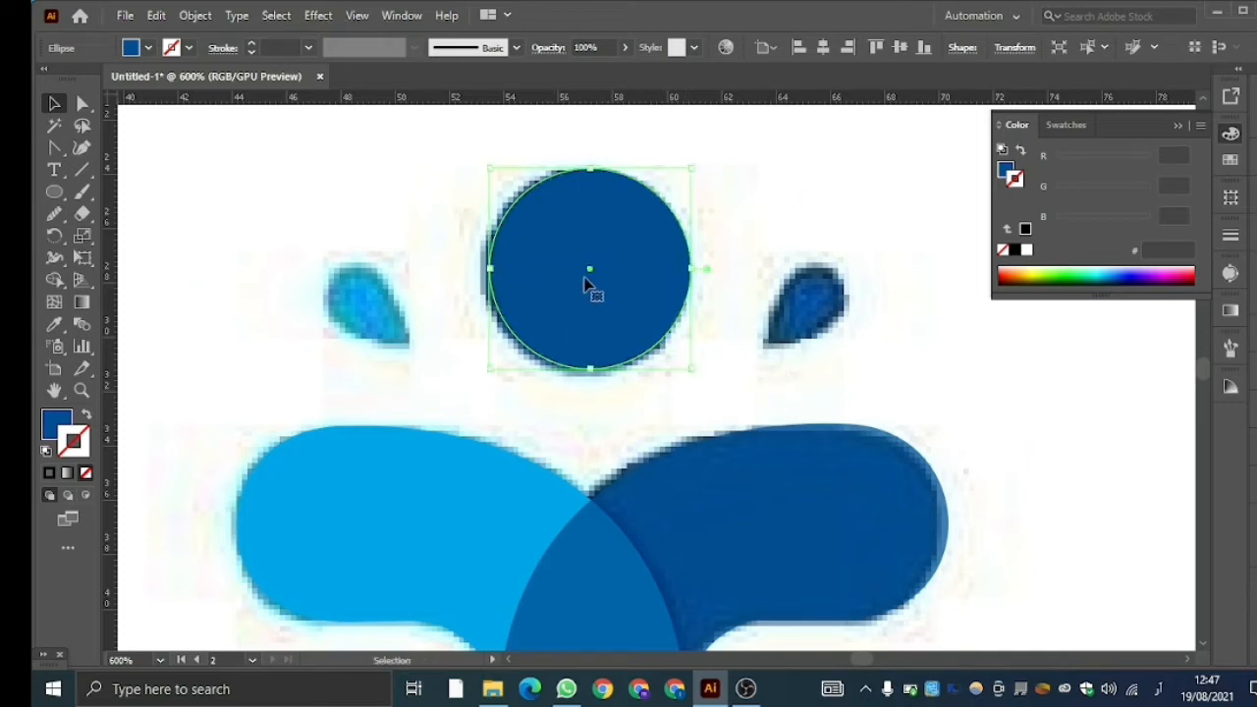
pyautogui.moveTo(588, 275); pyautogui.dragTo(587, 278)
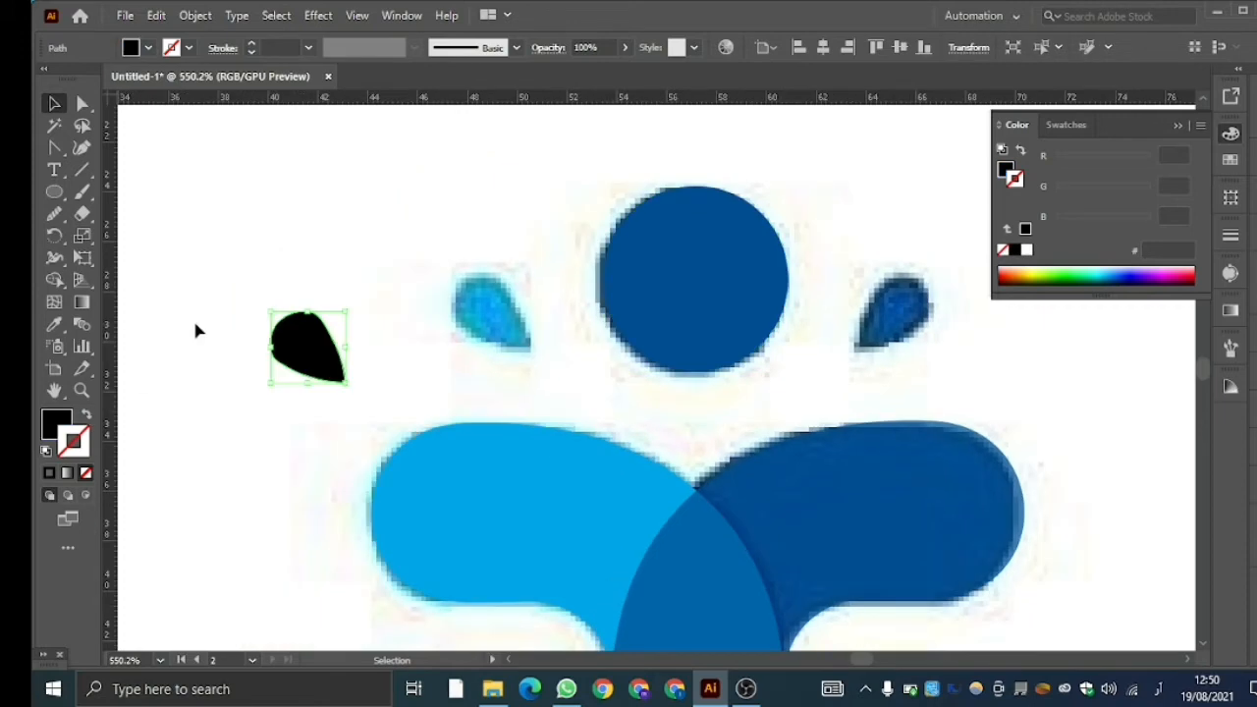
# Trace the dark-blue droplet beside the head with the Curvature tool, starting at its pointed tip and closing the path there.
pyautogui.click(195, 326)
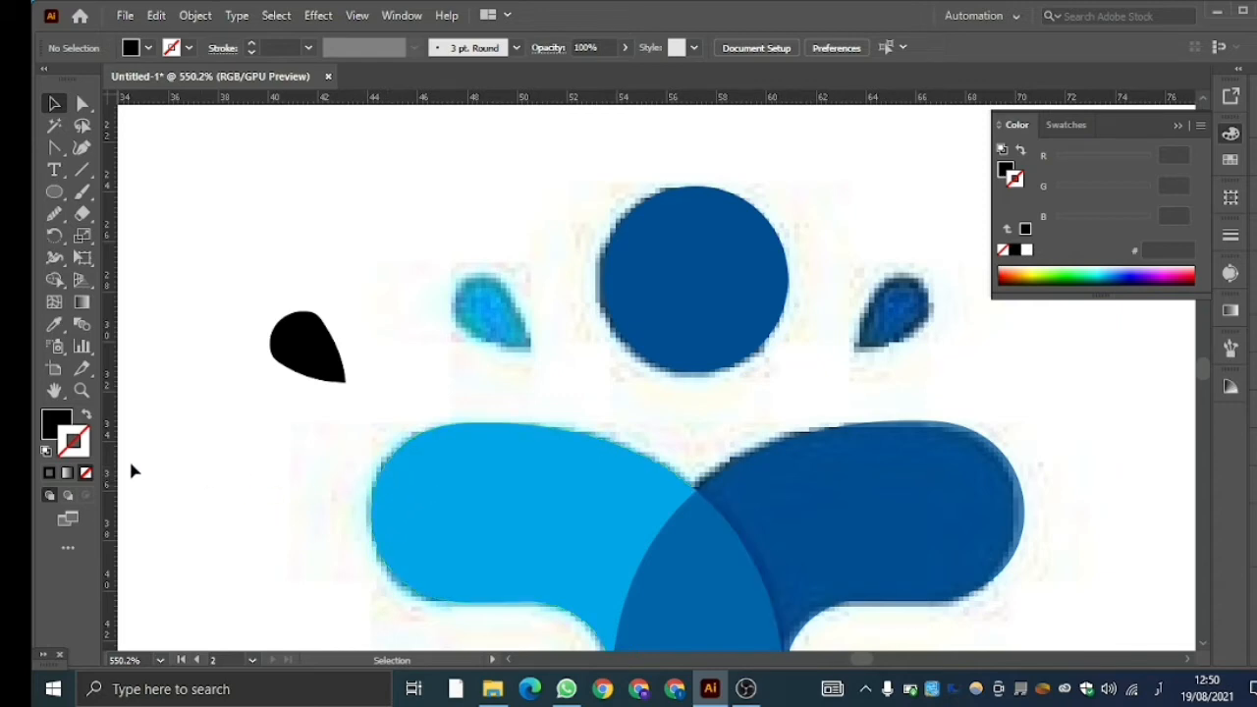
pyautogui.click(82, 390)
pyautogui.click(492, 336)
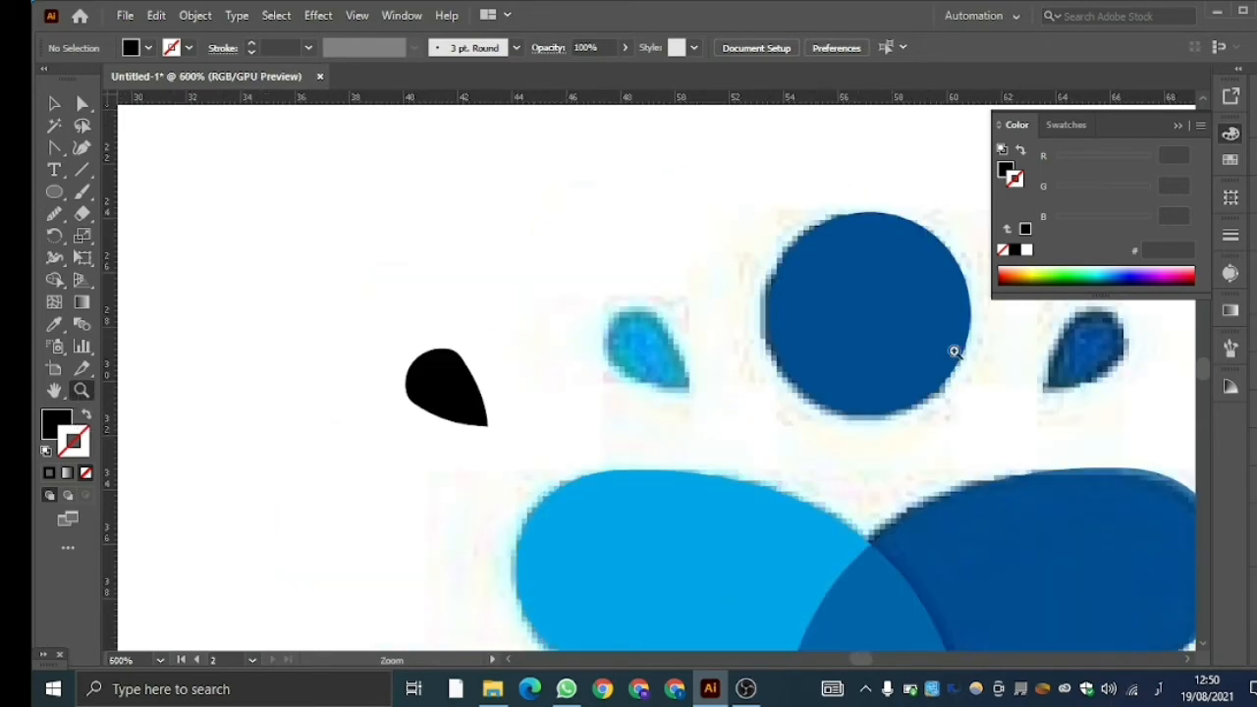
pyautogui.moveTo(1117, 381); pyautogui.dragTo(972, 415)
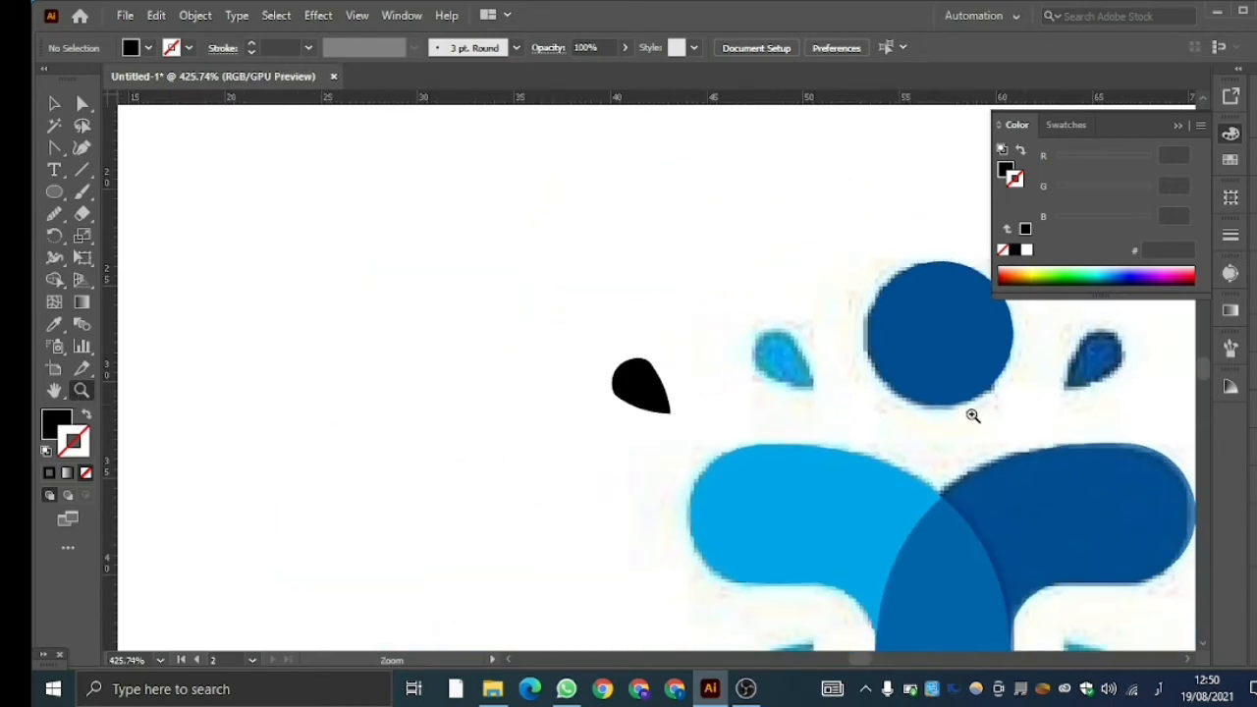
pyautogui.click(54, 391)
pyautogui.moveTo(540, 453); pyautogui.dragTo(131, 462)
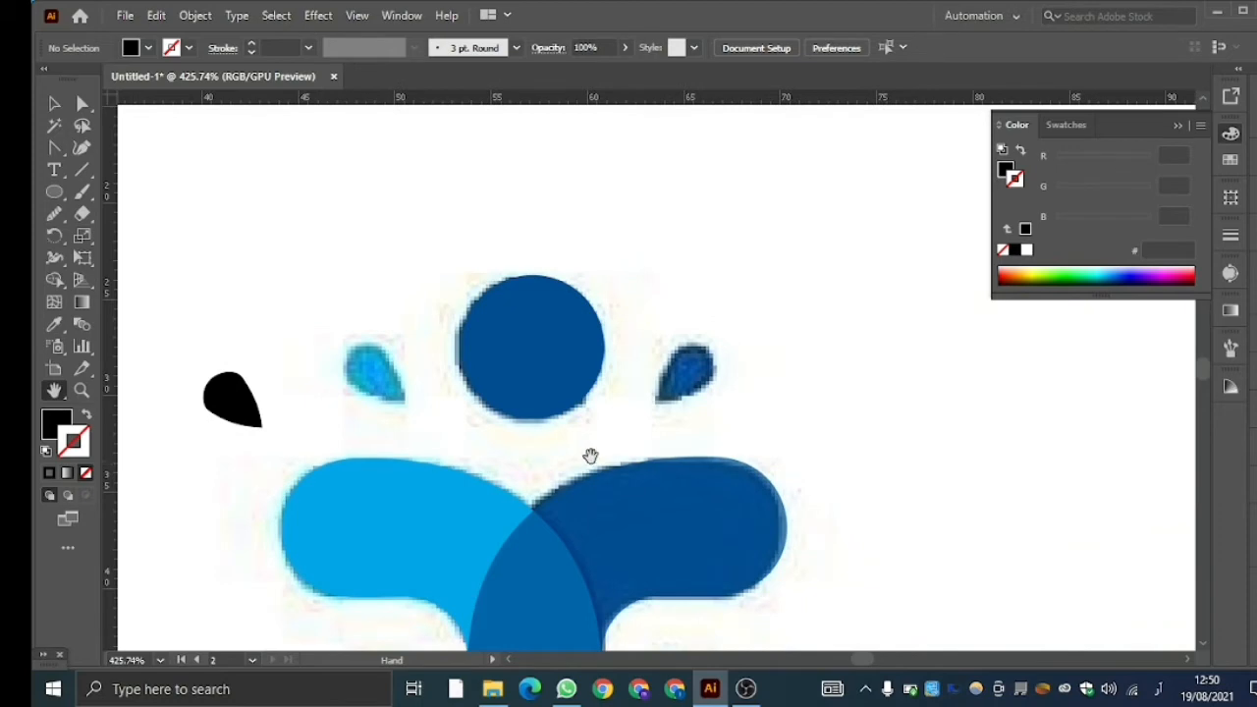
pyautogui.click(82, 389)
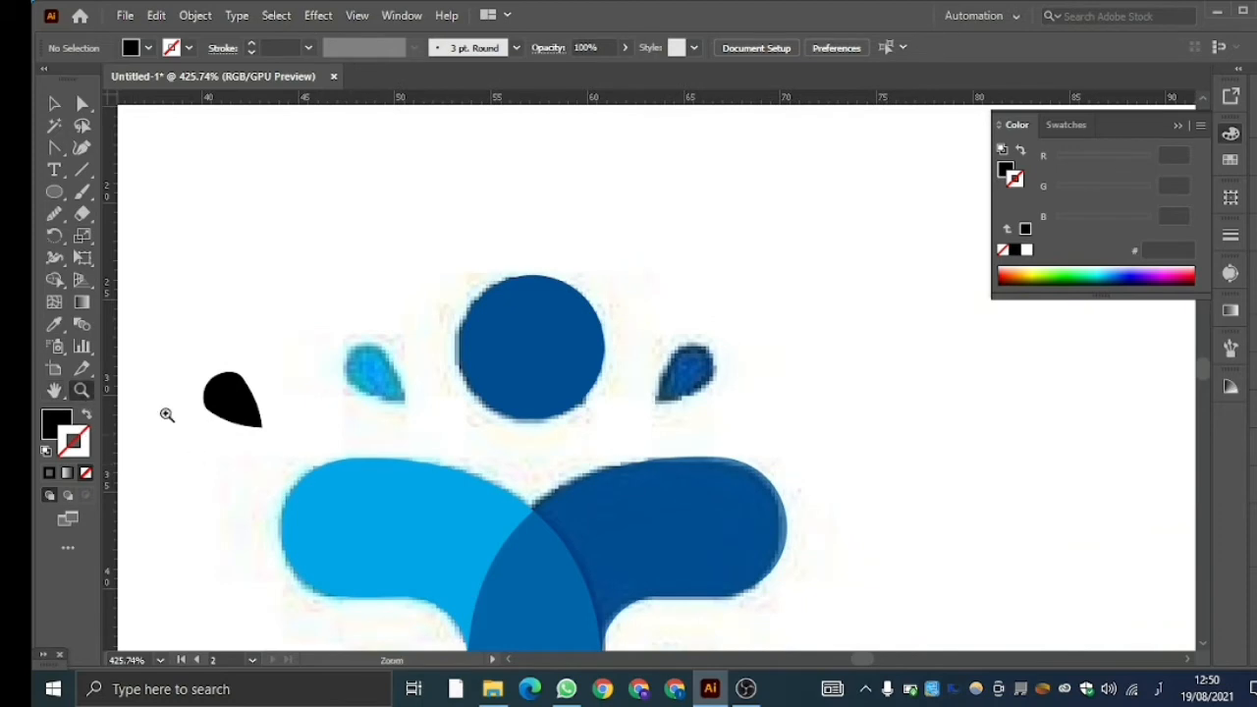
pyautogui.click(636, 421)
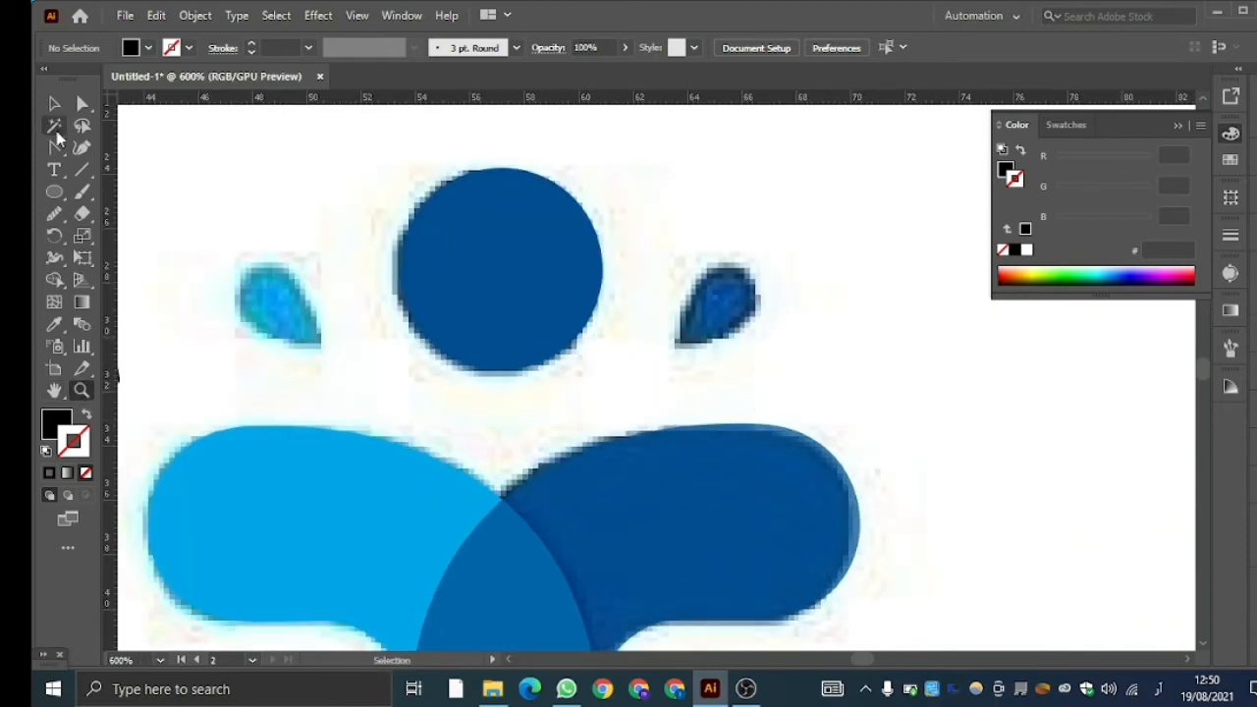
pyautogui.click(82, 149)
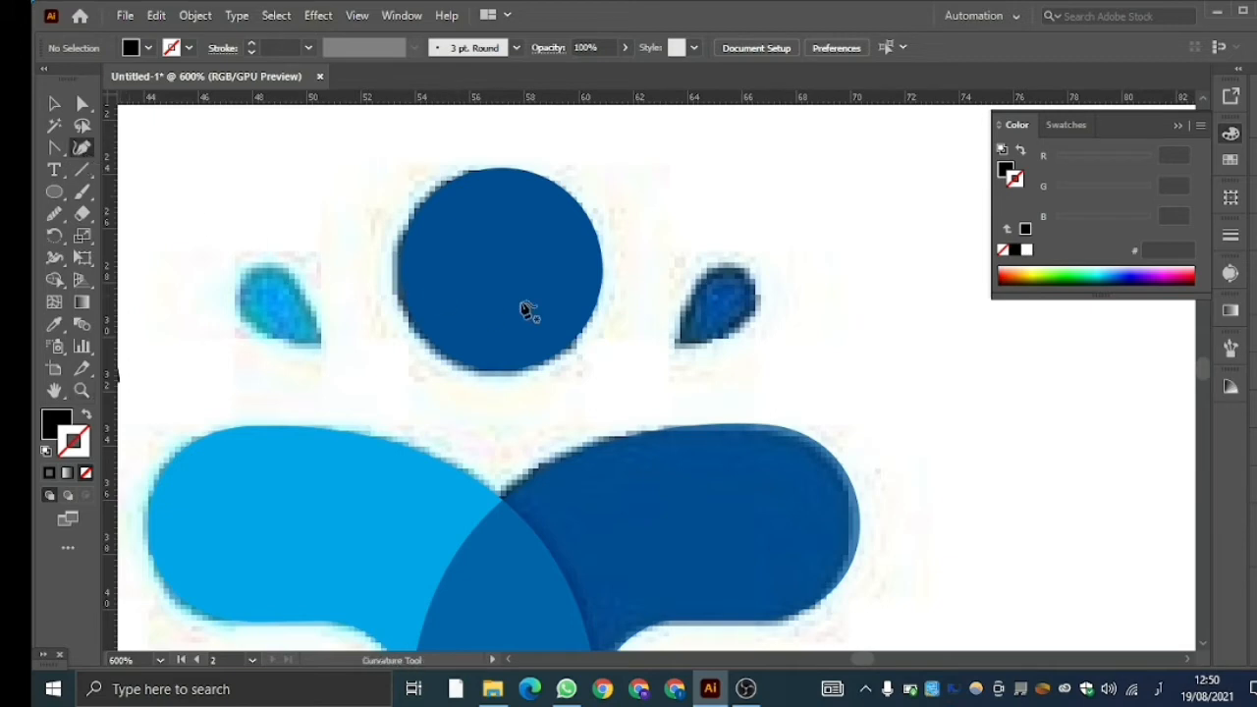
pyautogui.click(684, 340)
pyautogui.click(687, 310)
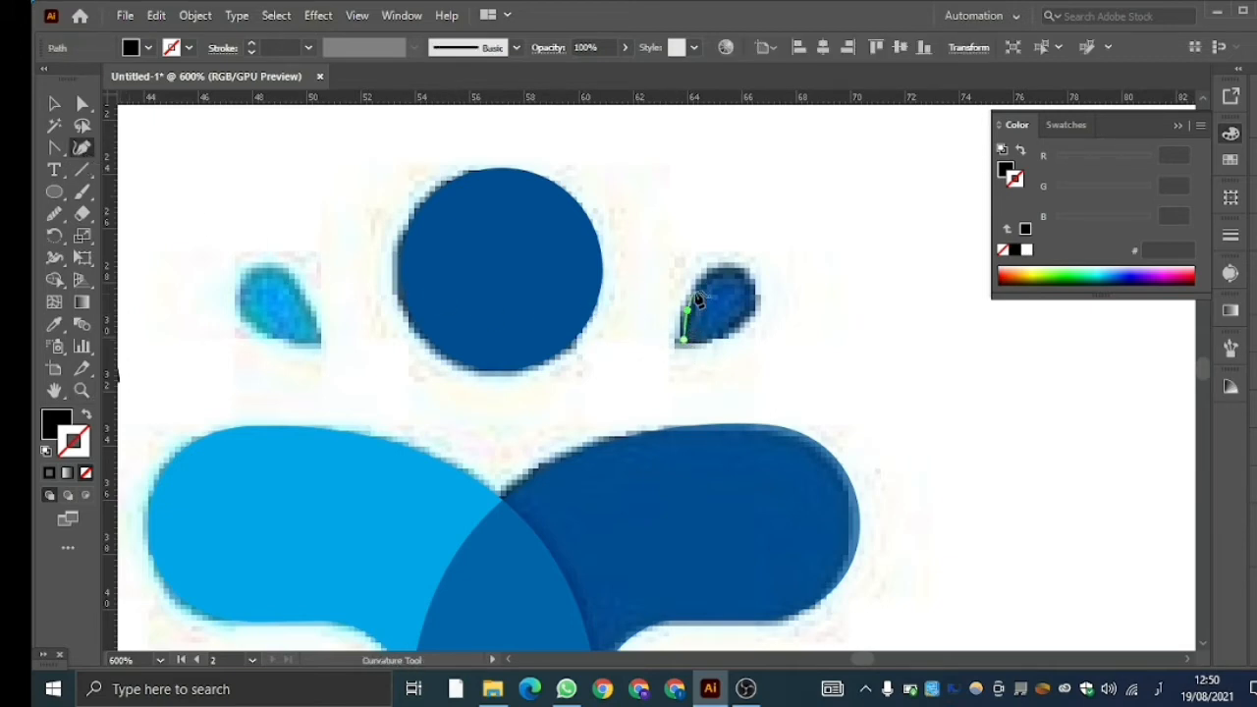
pyautogui.click(704, 284)
pyautogui.click(721, 274)
pyautogui.click(739, 276)
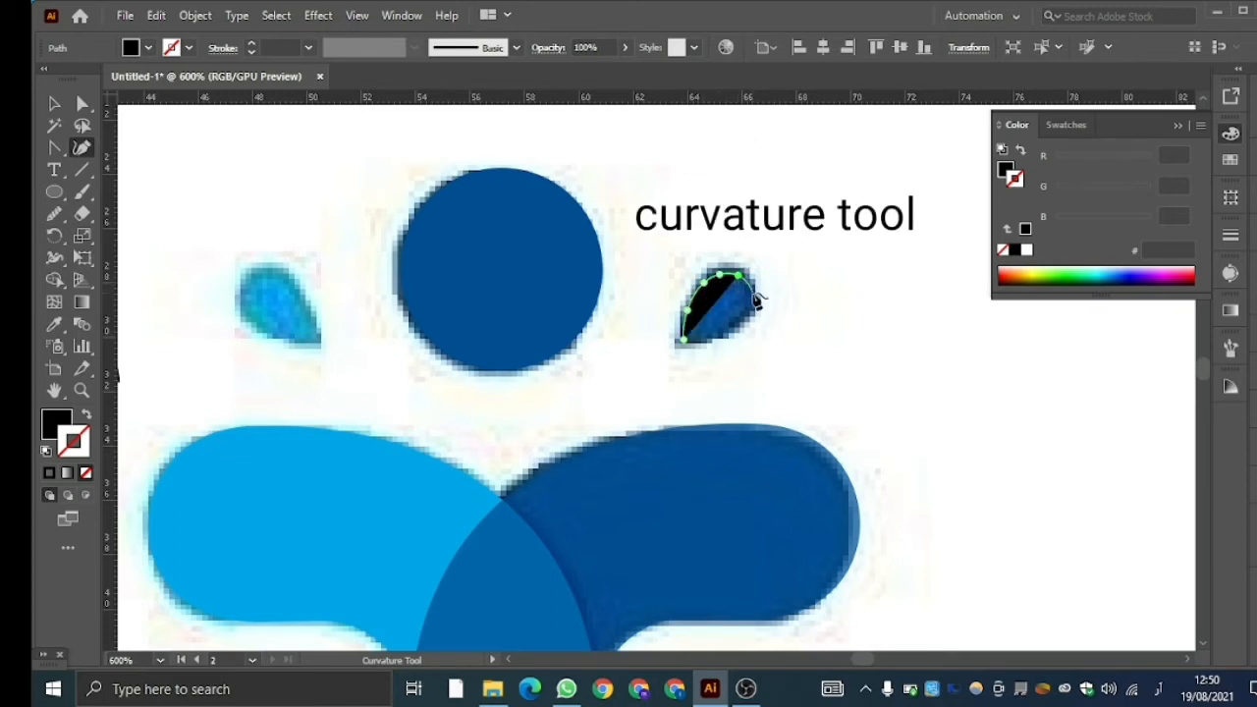
pyautogui.click(752, 293)
pyautogui.click(746, 317)
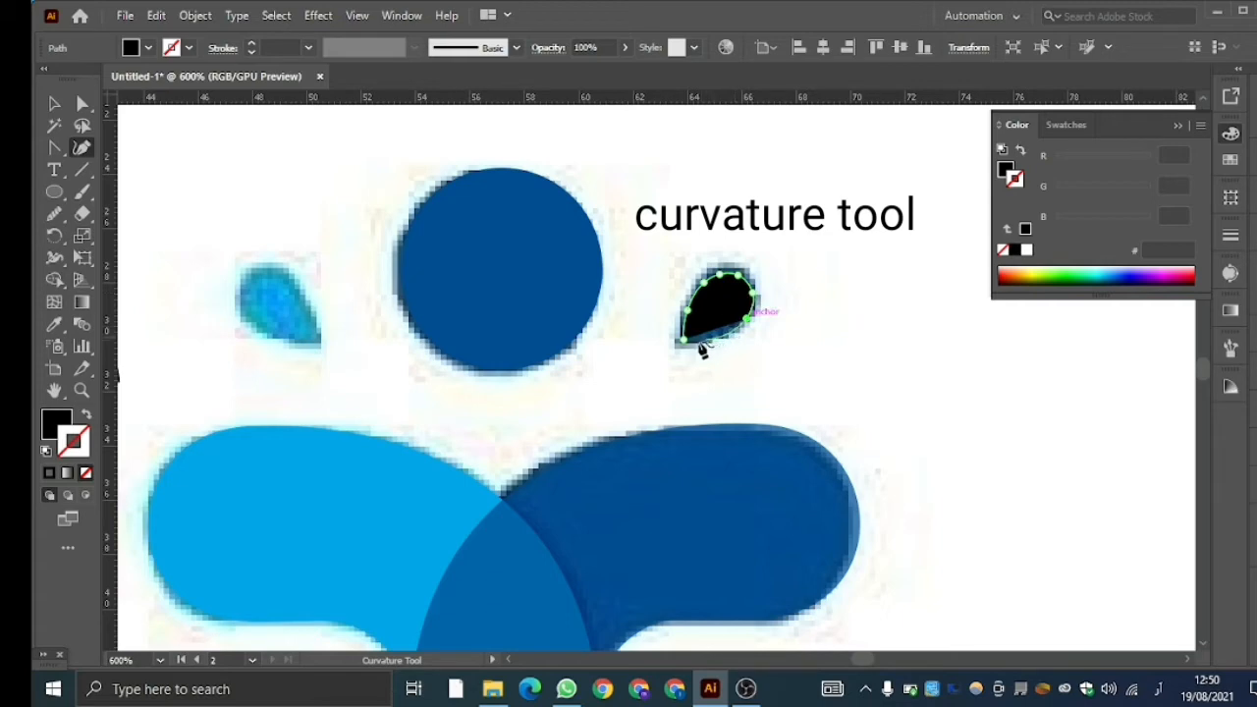
pyautogui.click(730, 332)
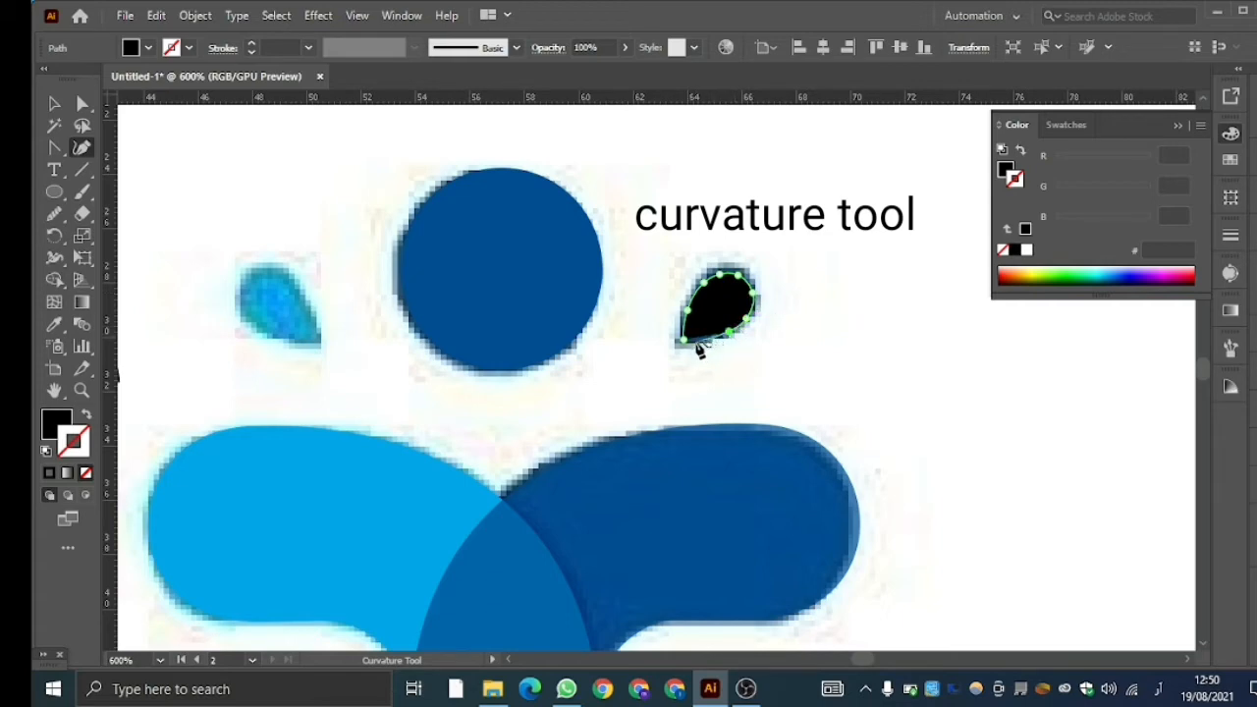
pyautogui.click(686, 345)
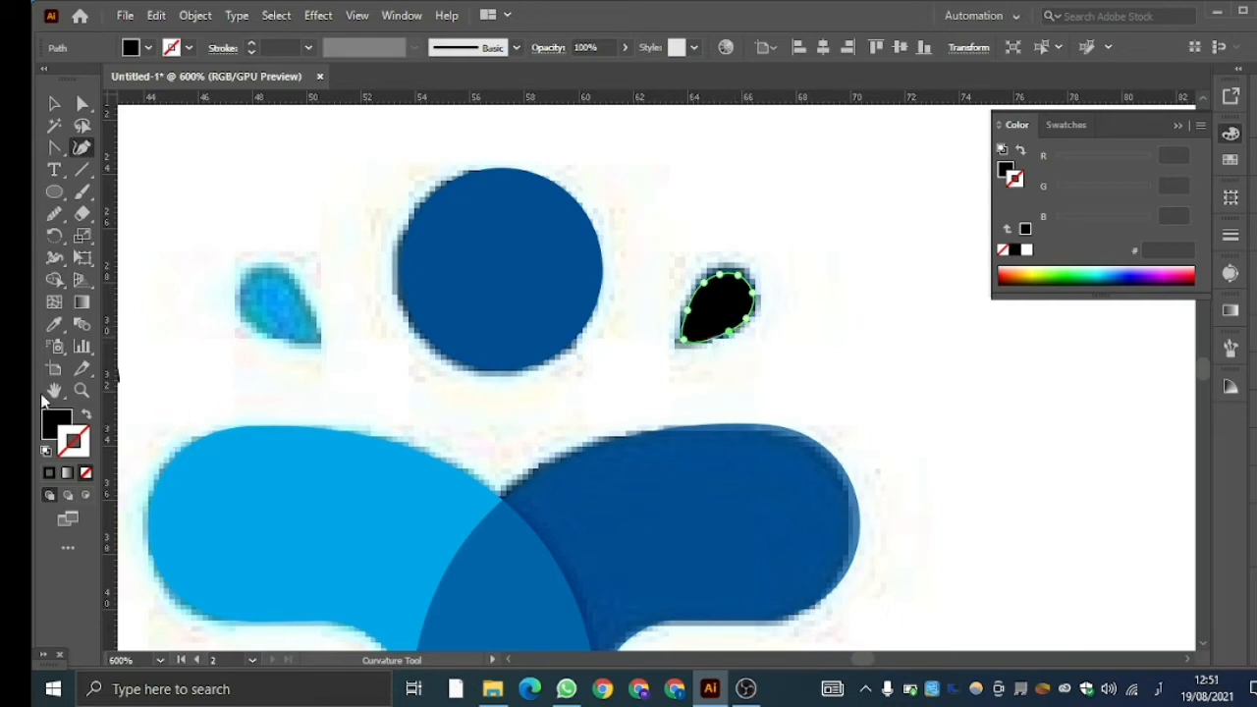
pyautogui.click(81, 390)
pyautogui.moveTo(457, 381); pyautogui.dragTo(135, 266)
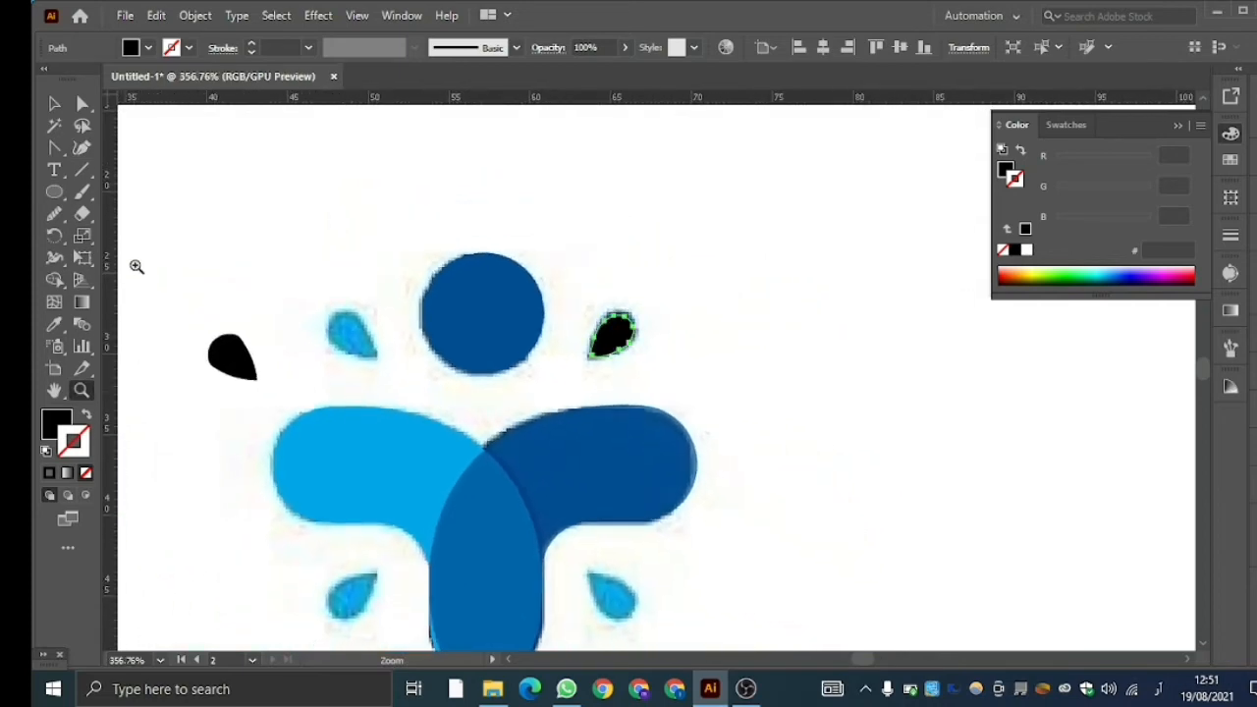
# Move the newly traced black droplet off the dark-blue reference droplet into the blank area beyond it.
pyautogui.click(54, 105)
pyautogui.click(427, 187)
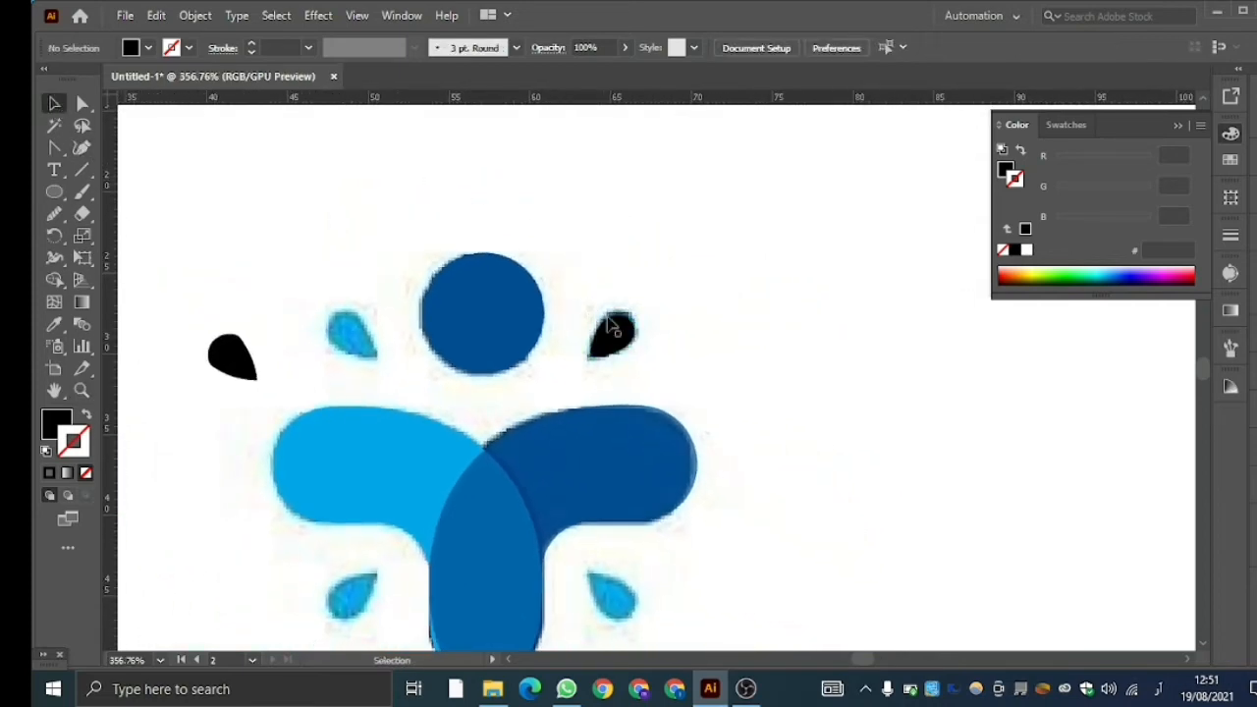
pyautogui.moveTo(618, 343); pyautogui.dragTo(711, 286)
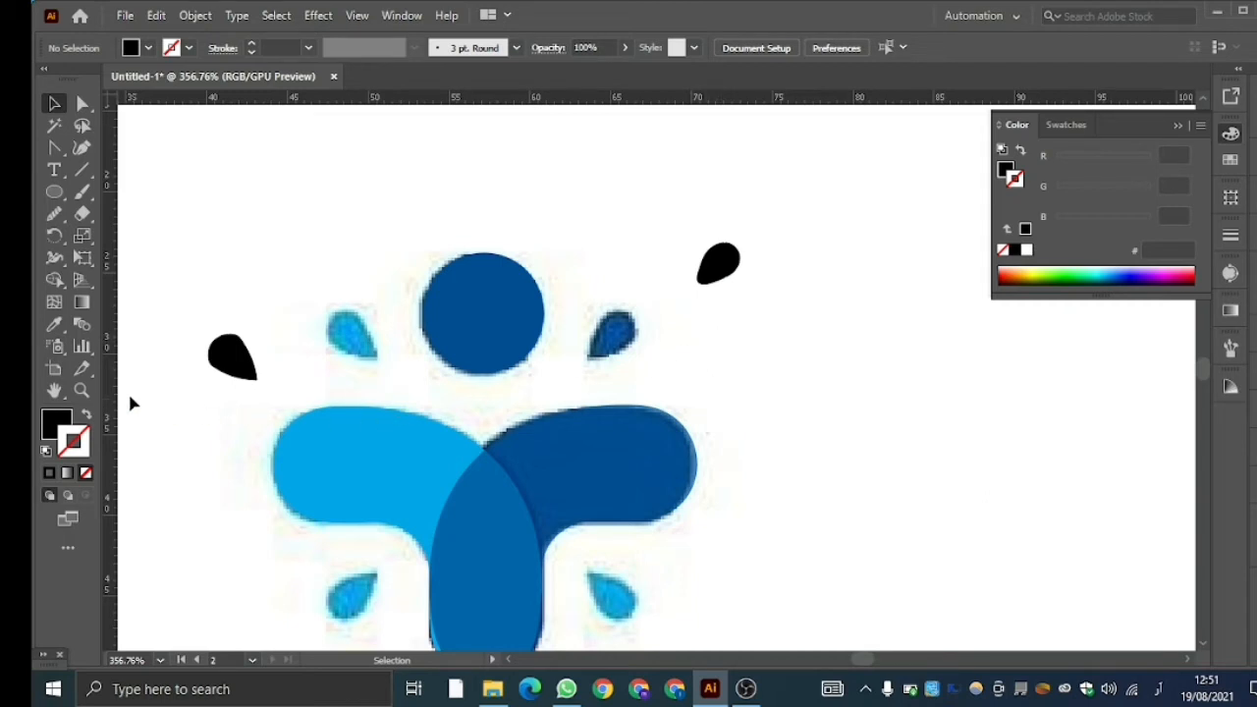
# Delete the spare black droplet beside the light-blue reference droplet, on the light-blue arm's side.
pyautogui.click(82, 390)
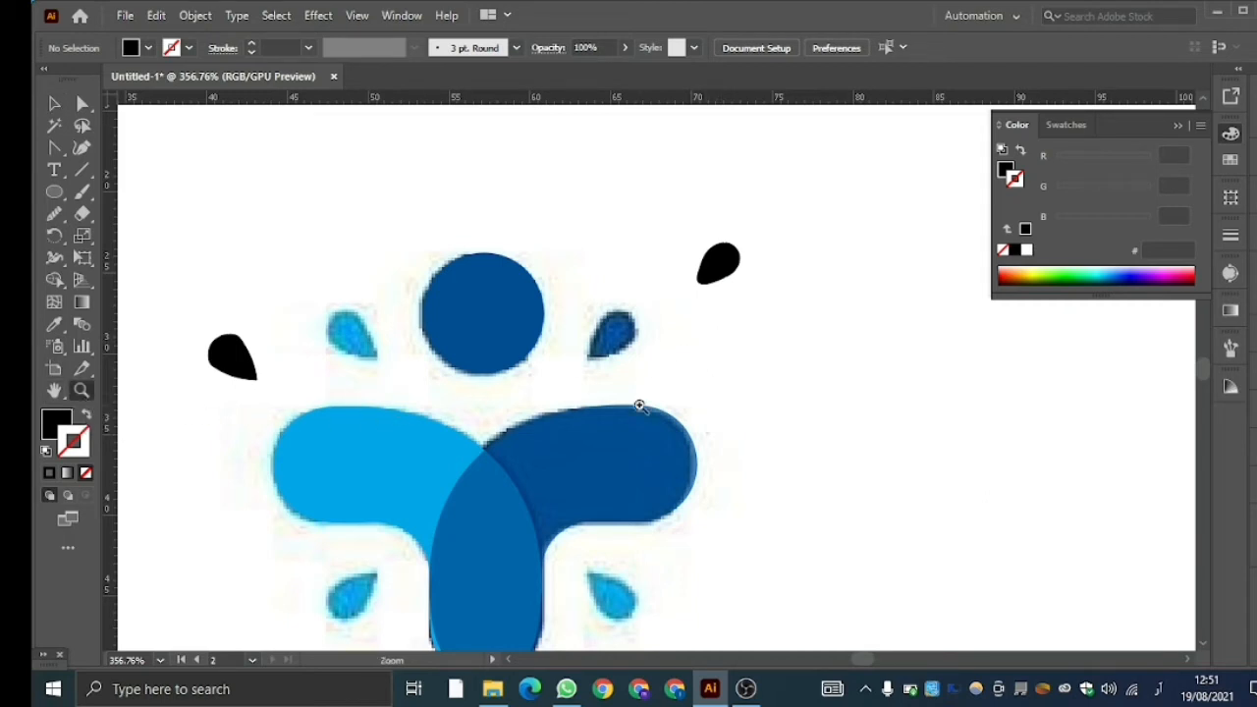
pyautogui.moveTo(640, 407); pyautogui.dragTo(511, 392)
pyautogui.scroll(-2, 511, 392)
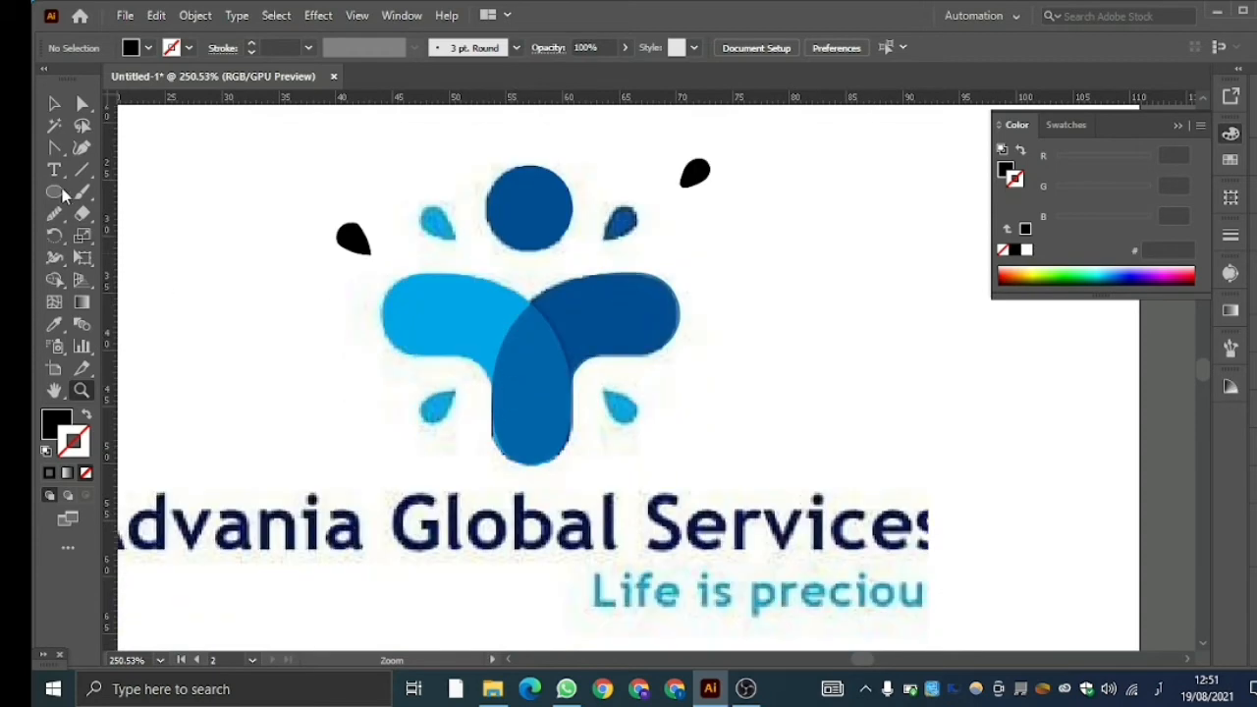
pyautogui.click(53, 105)
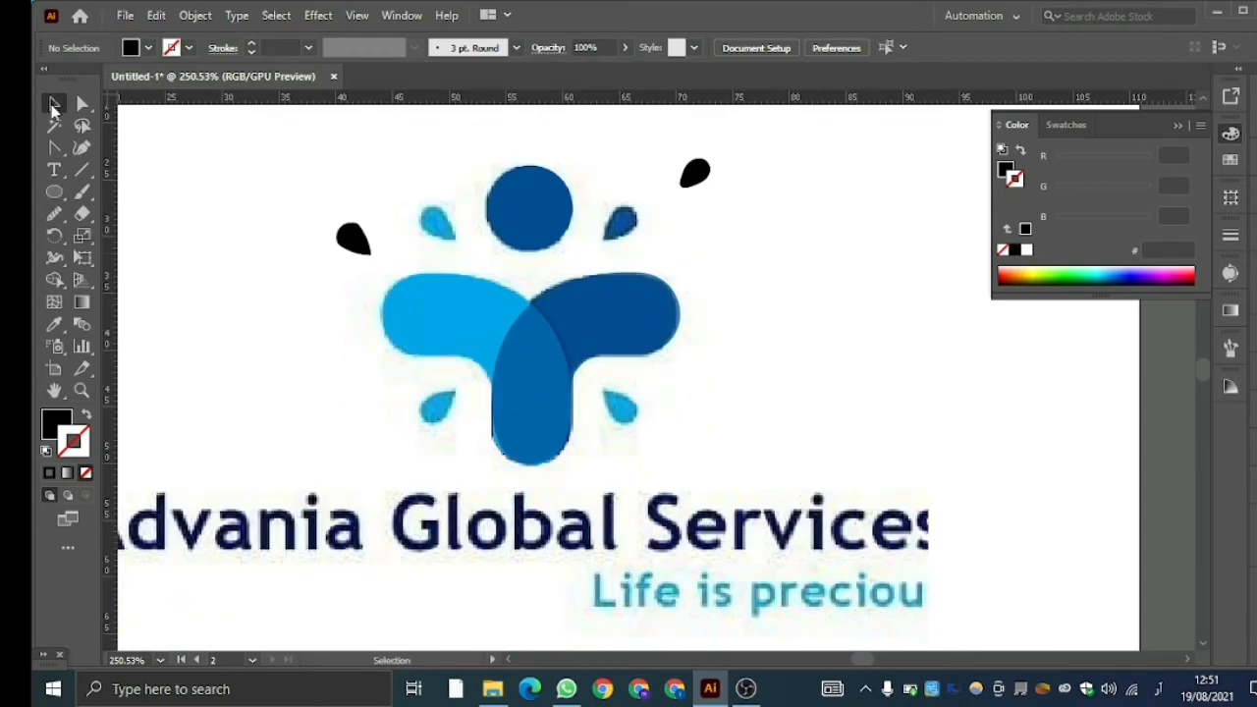
pyautogui.click(356, 244)
pyautogui.press('Delete')
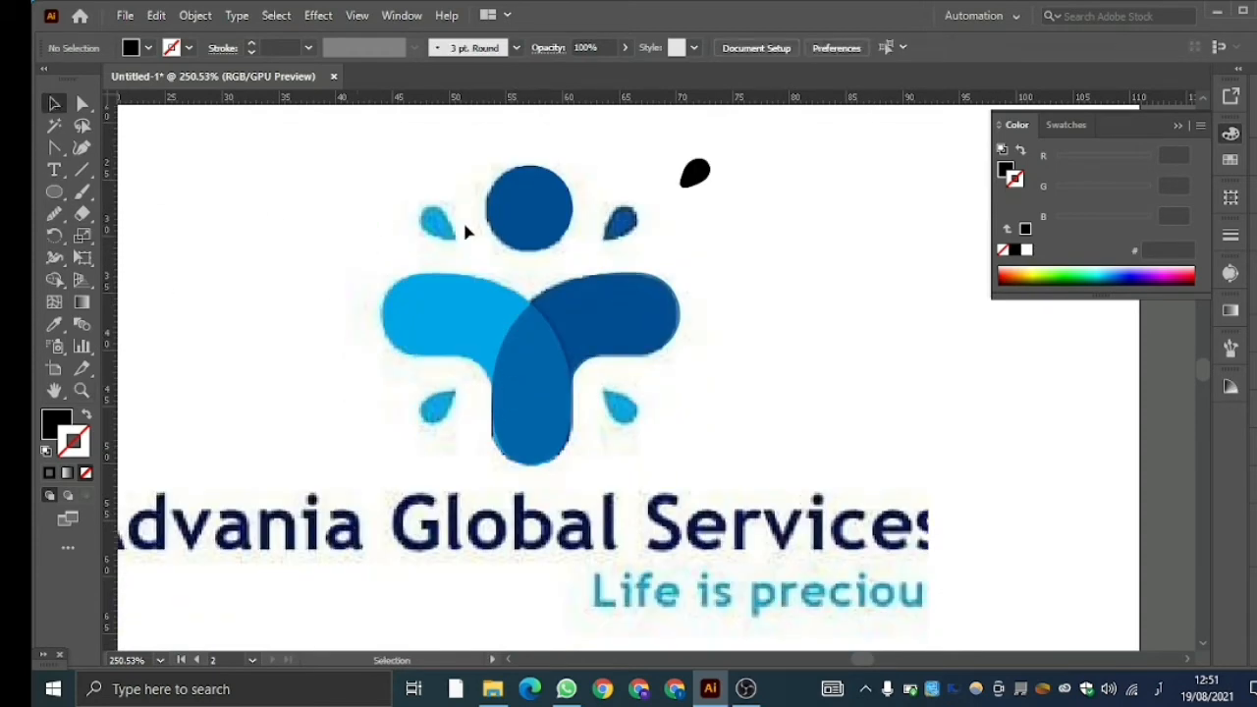
# Fill the remaining black droplet with the dark blue sampled from the reference droplet and place it over that droplet.
pyautogui.click(698, 174)
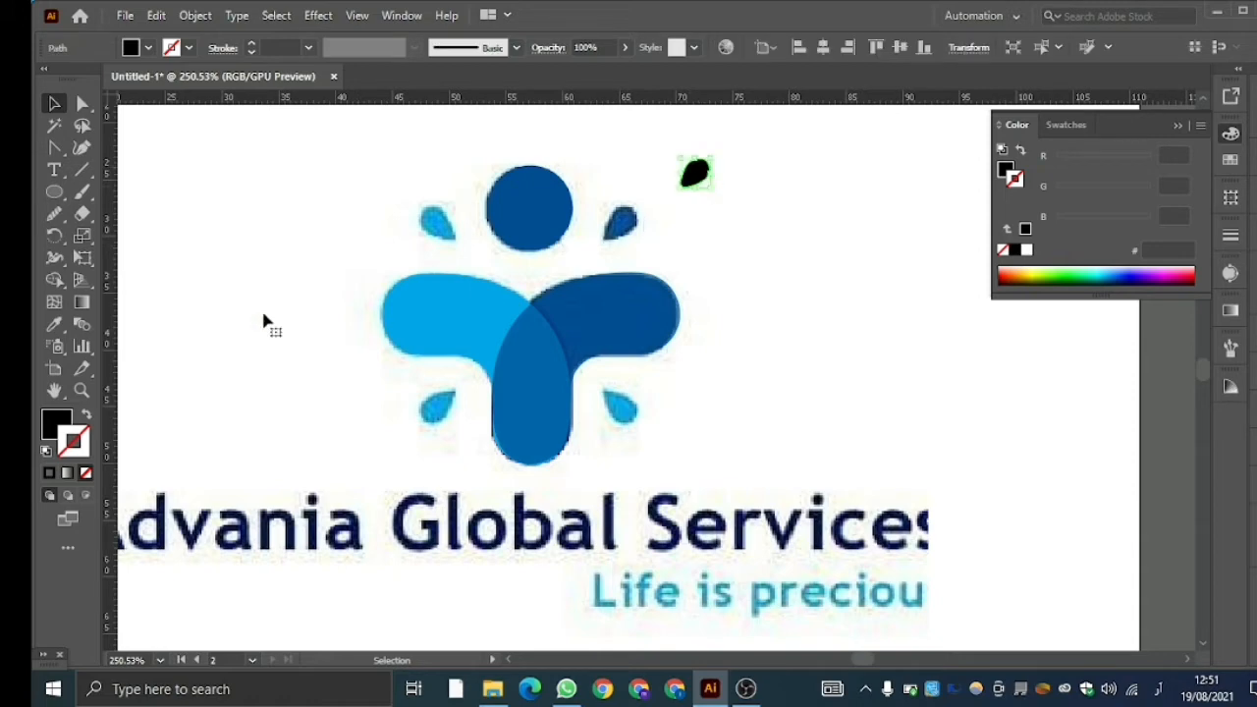
pyautogui.click(55, 325)
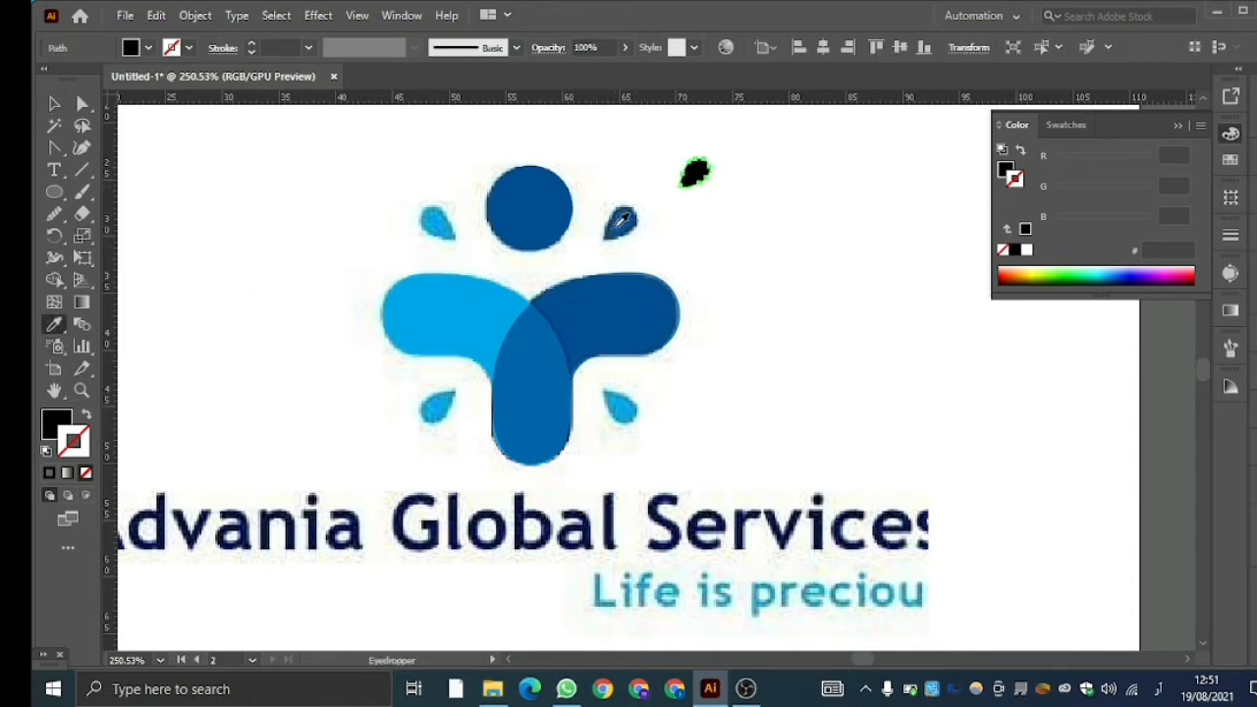
pyautogui.click(621, 223)
pyautogui.click(54, 104)
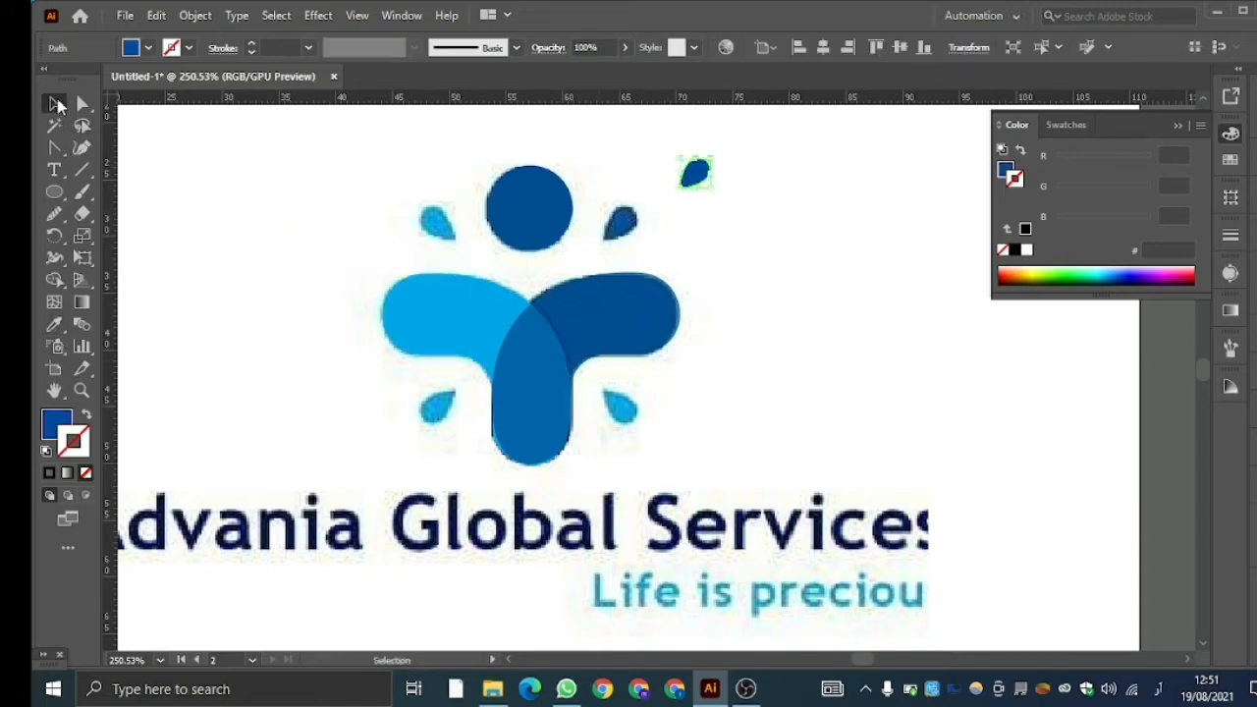
pyautogui.click(684, 182)
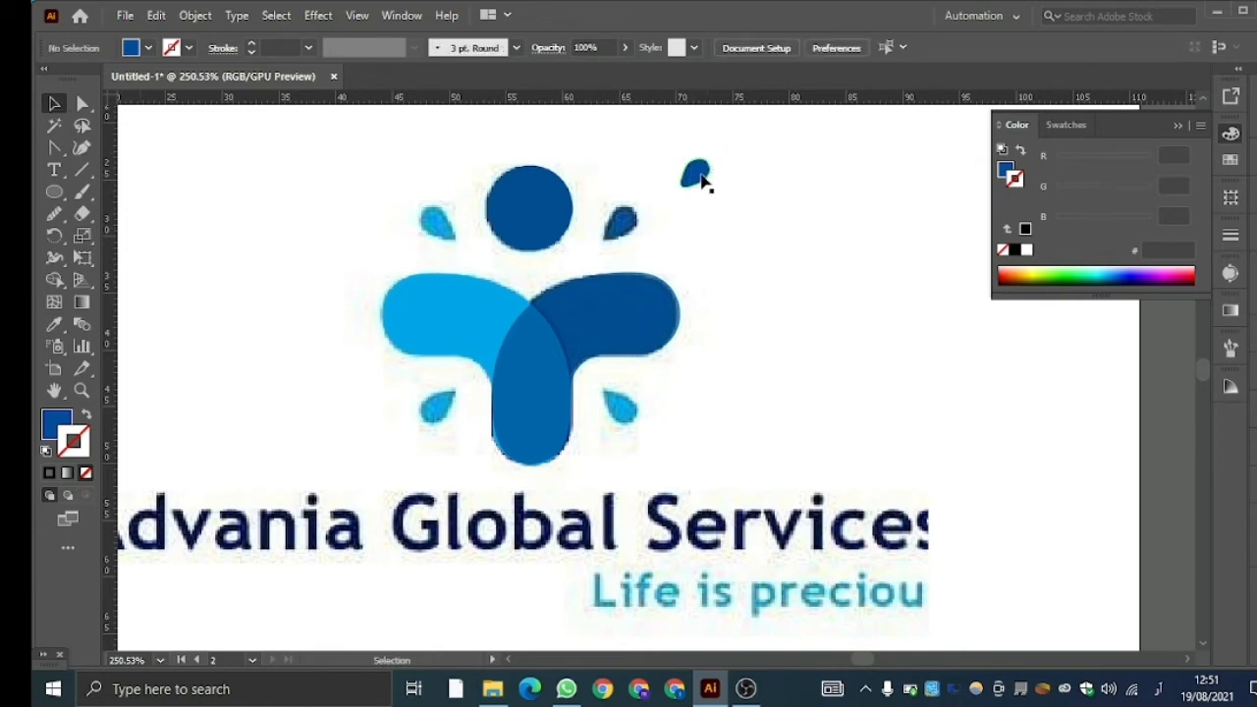
pyautogui.moveTo(701, 183); pyautogui.dragTo(625, 225)
# Create a copy of the dark-blue droplet reflected about the vertical axis and move it beside the upper light-blue reference droplet.
pyautogui.rightClick(629, 225)
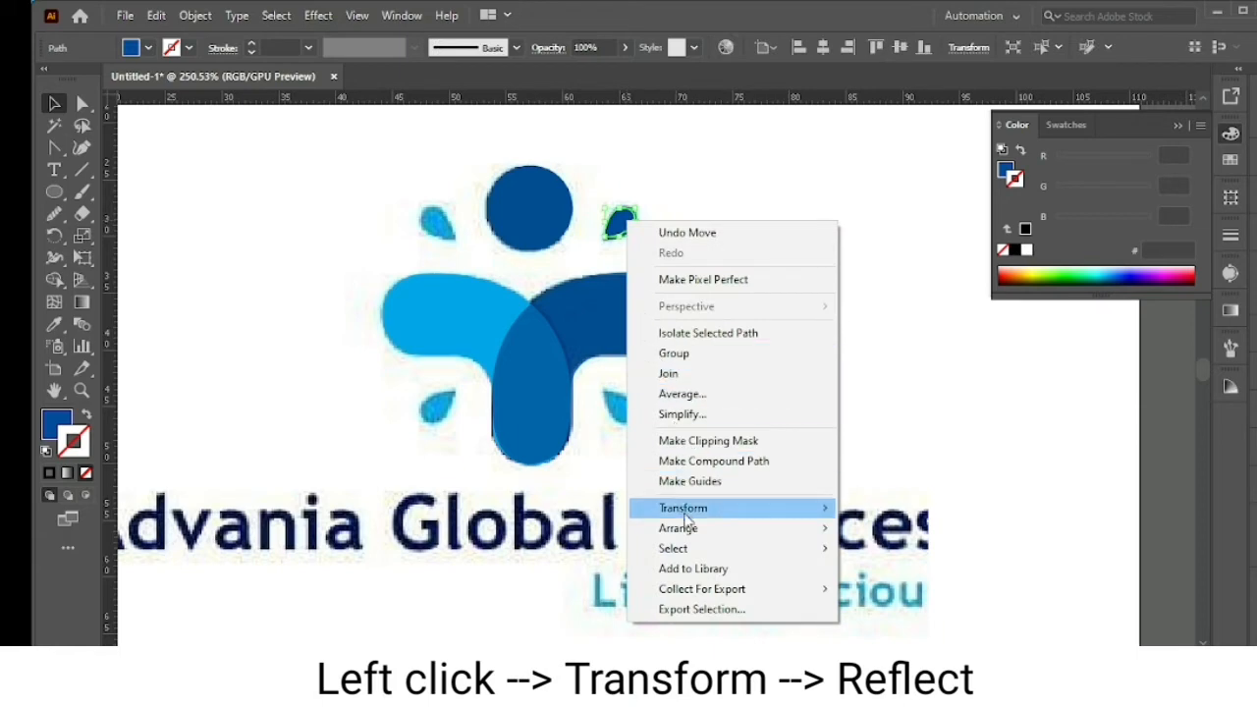
pyautogui.moveTo(695, 511)
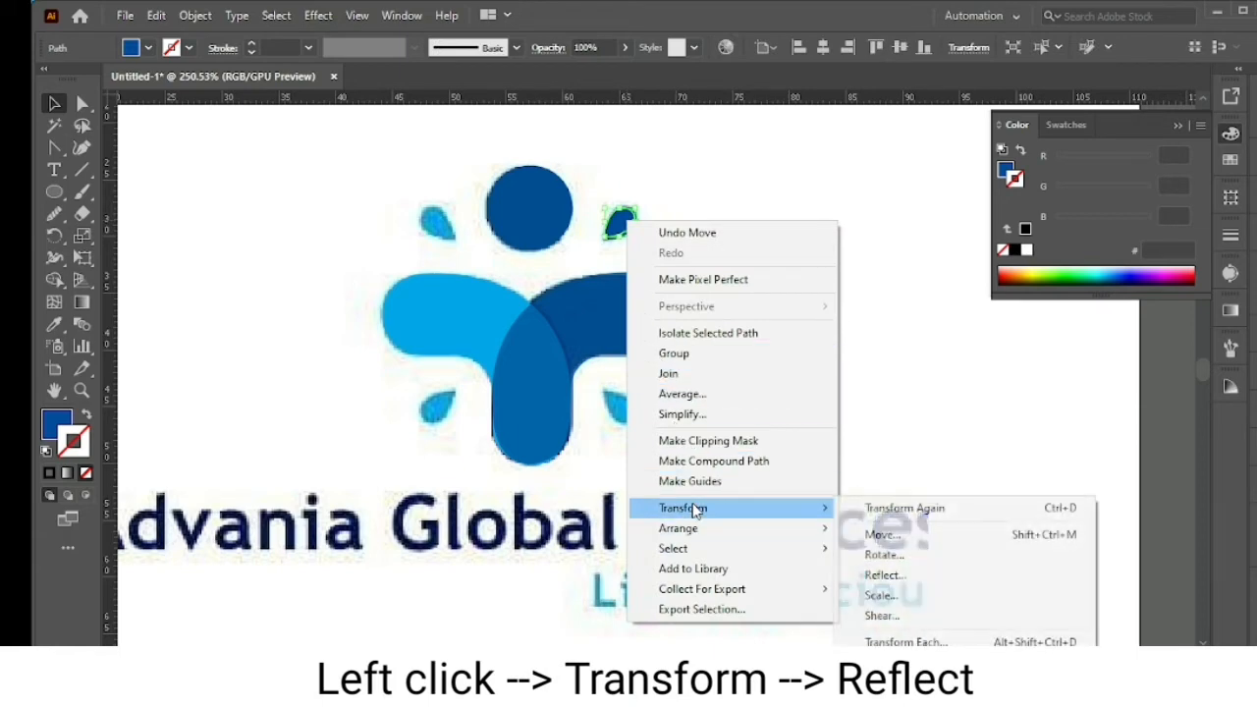
pyautogui.click(893, 580)
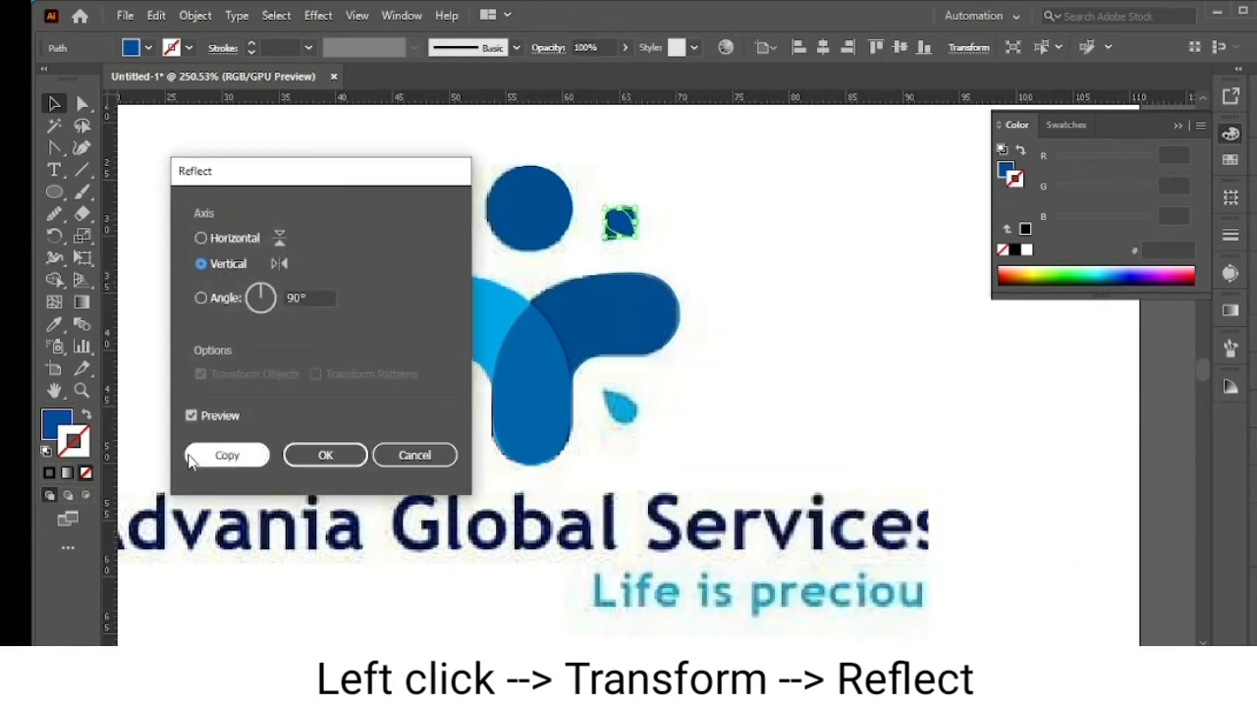
pyautogui.click(227, 455)
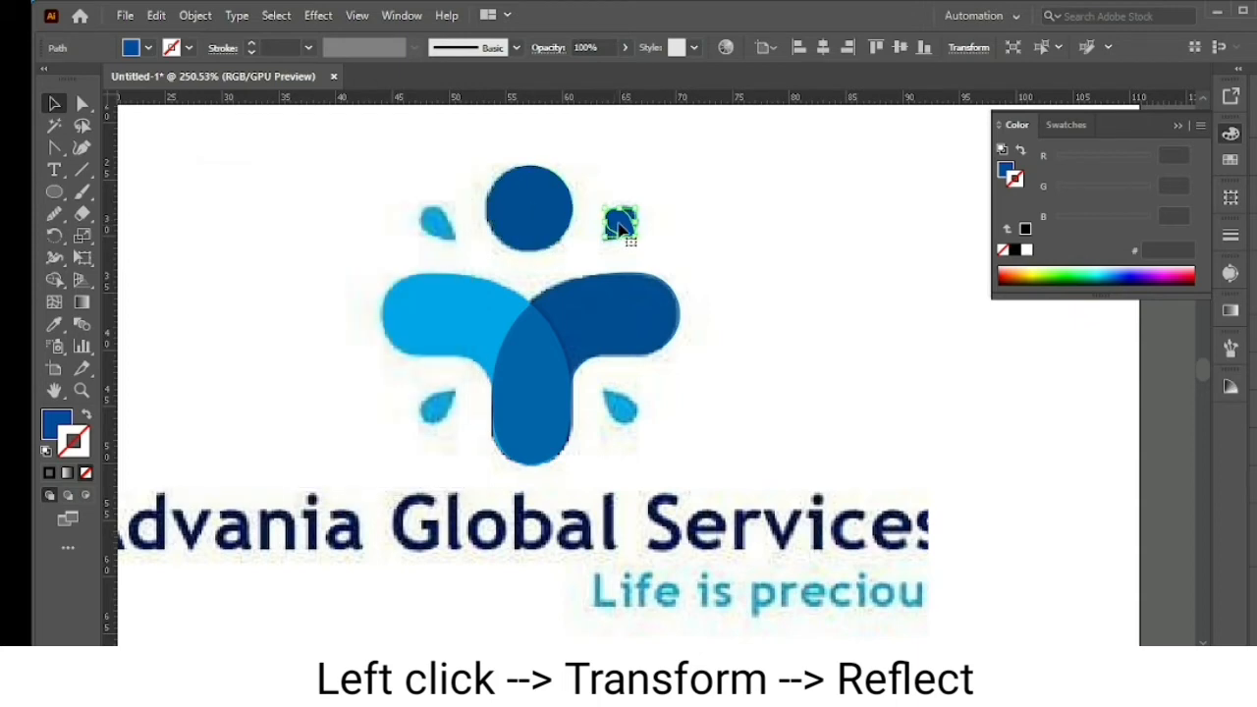
pyautogui.moveTo(625, 230); pyautogui.dragTo(403, 234)
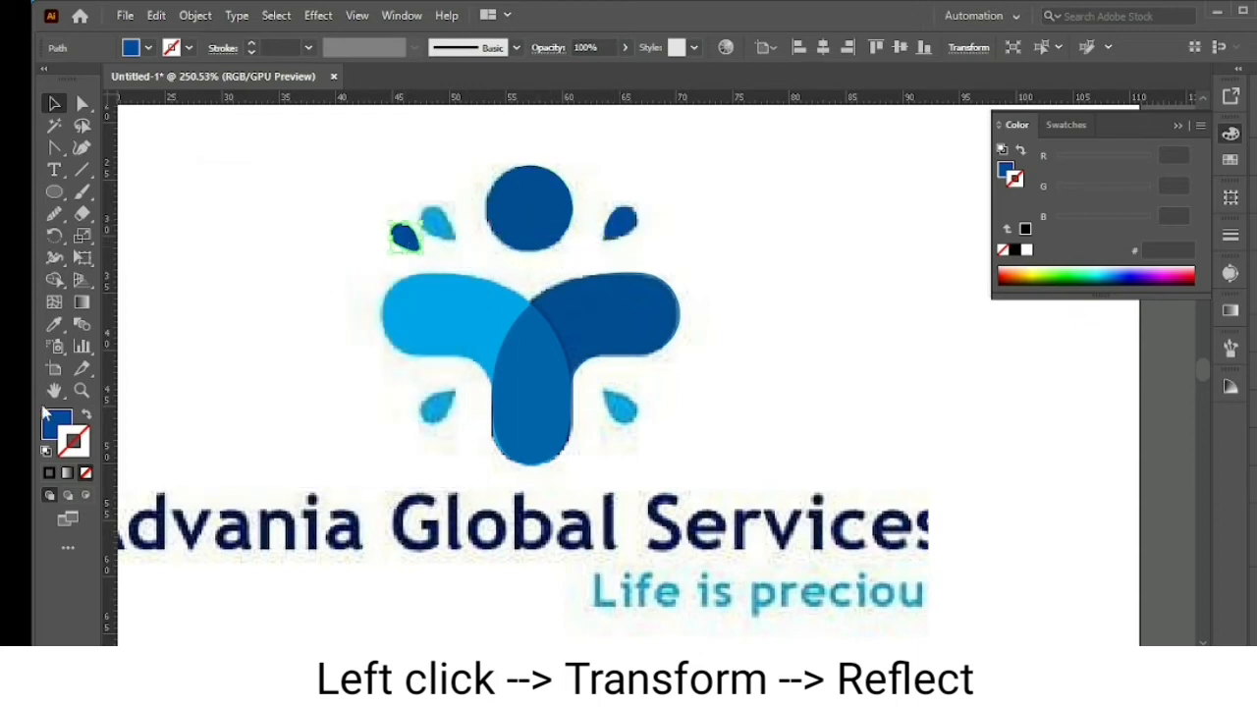
# Recolour the reflected droplet with the light blue sampled from the reference droplet and move it onto that droplet.
pyautogui.click(54, 324)
pyautogui.click(438, 225)
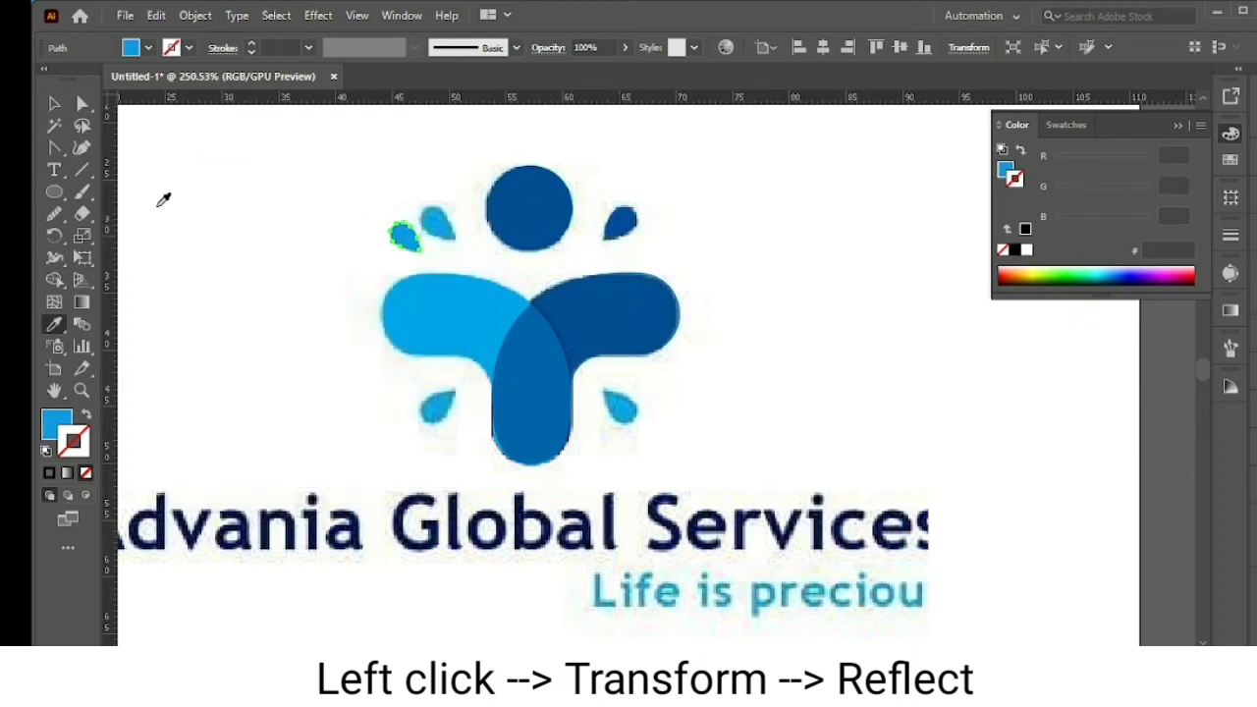
pyautogui.click(54, 103)
pyautogui.click(164, 172)
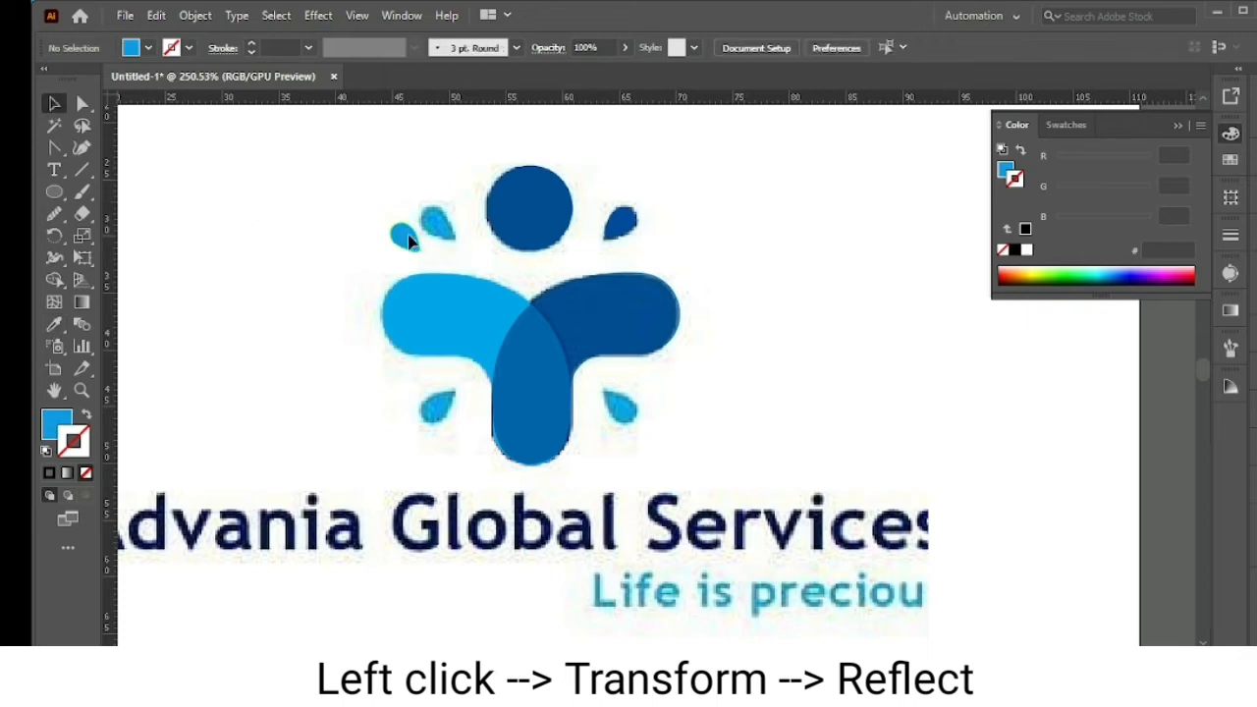
pyautogui.moveTo(406, 238); pyautogui.dragTo(441, 224)
pyautogui.click(354, 360)
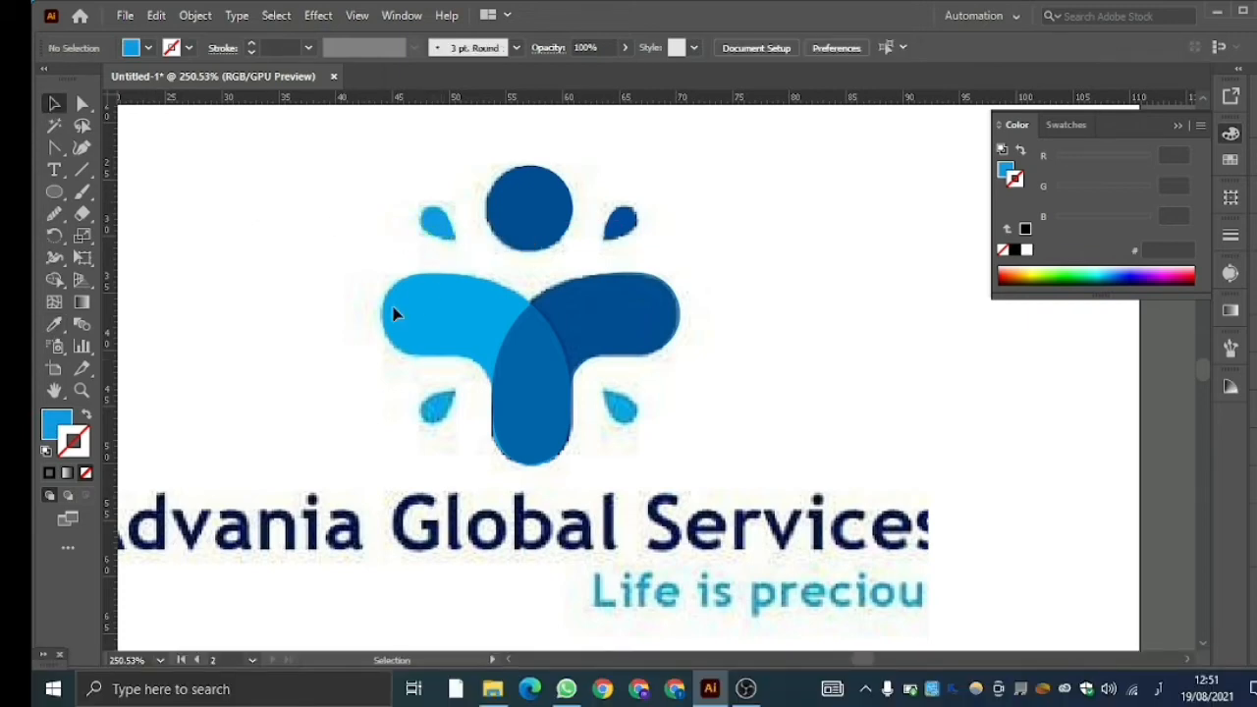
# Create a copy of the upper light-blue droplet reflected about the vertical axis.
pyautogui.click(444, 235)
pyautogui.rightClick(446, 233)
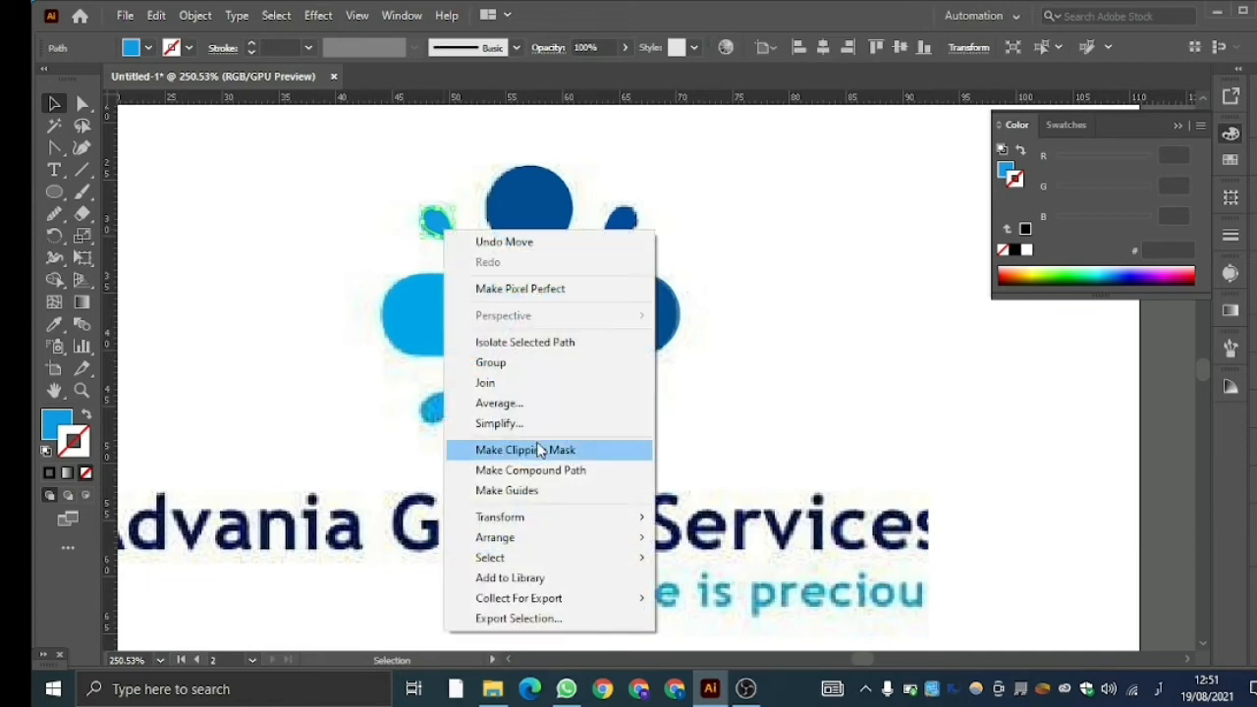
pyautogui.moveTo(620, 547)
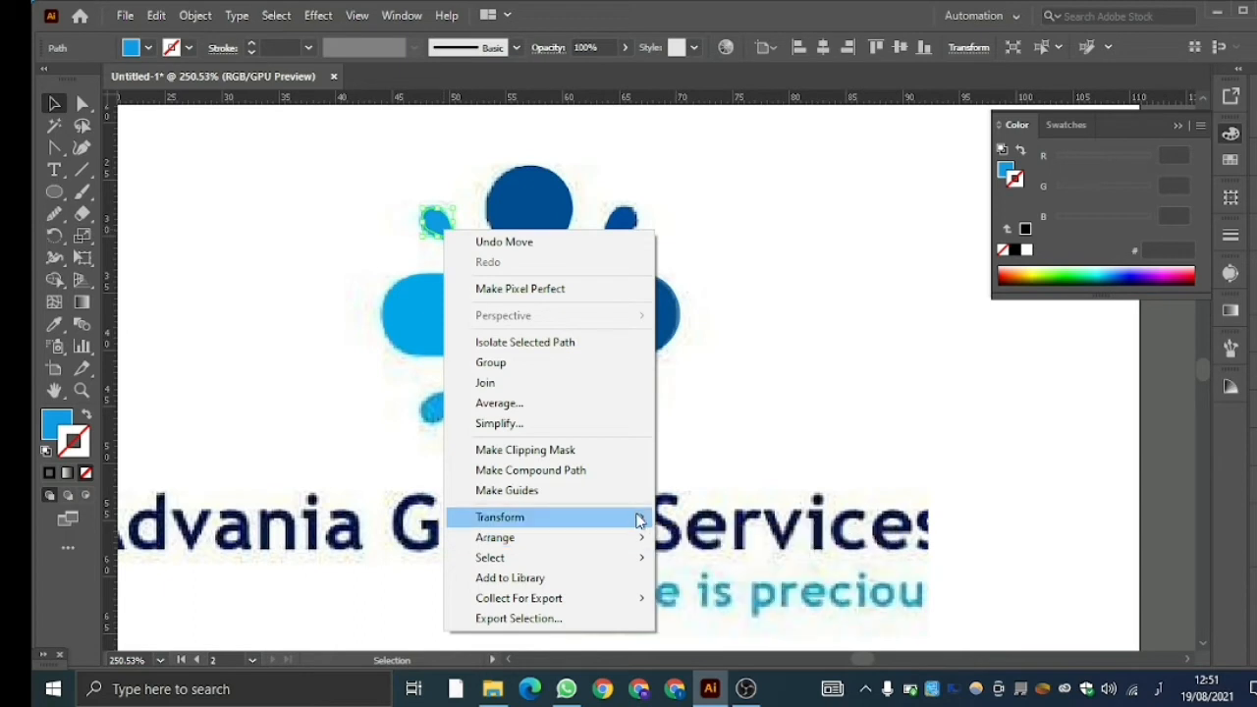
pyautogui.moveTo(643, 523)
pyautogui.click(685, 584)
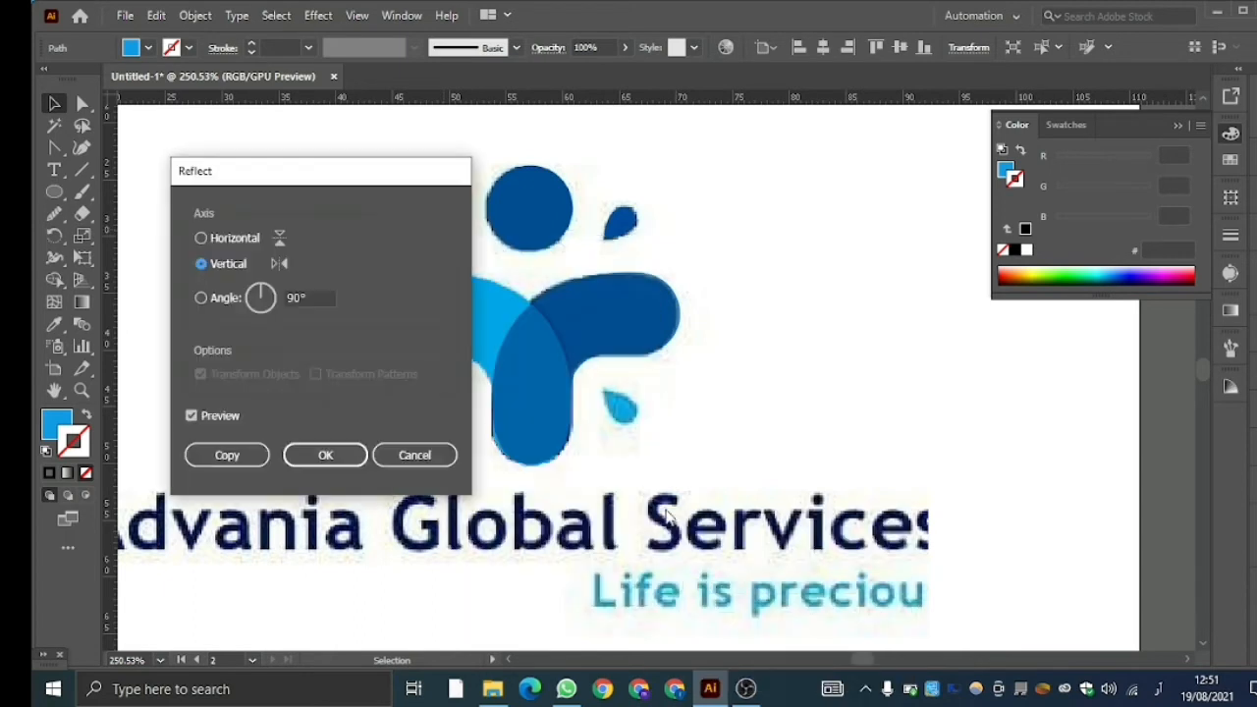
pyautogui.click(236, 457)
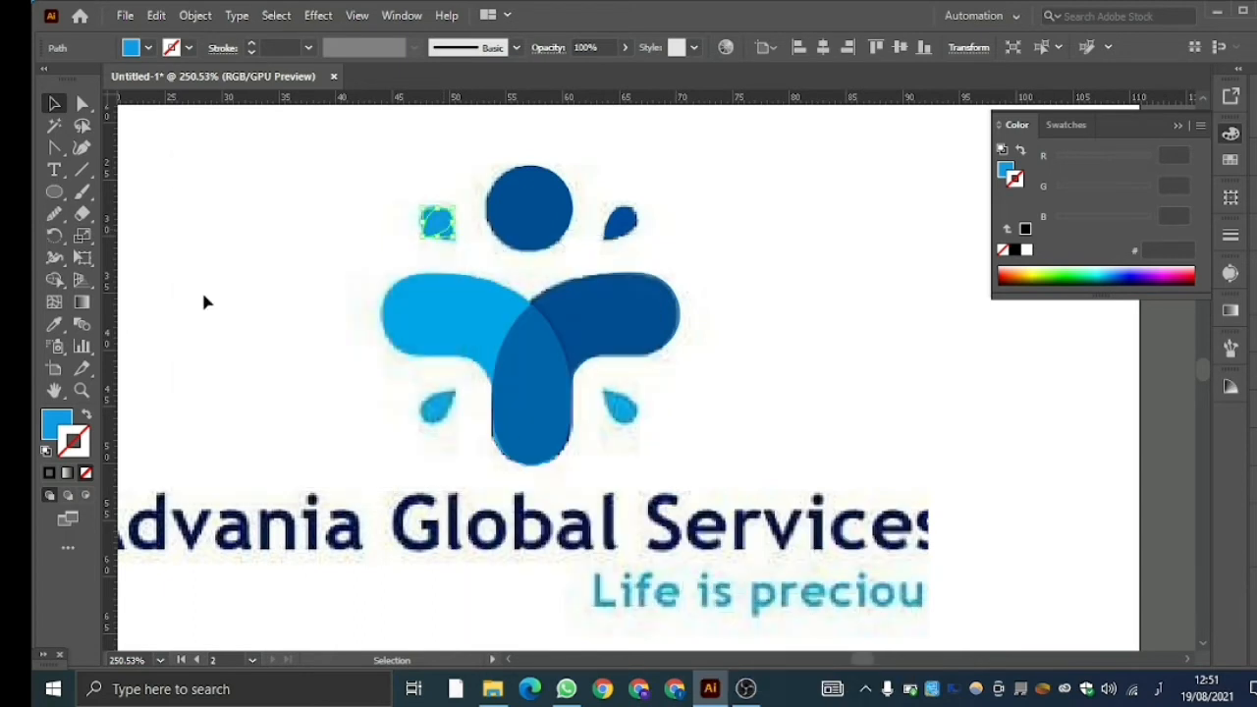
# Fit the light-blue copy, turned tip upward, over the reference droplet below the light-blue arm.
pyautogui.moveTo(437, 228); pyautogui.dragTo(396, 360)
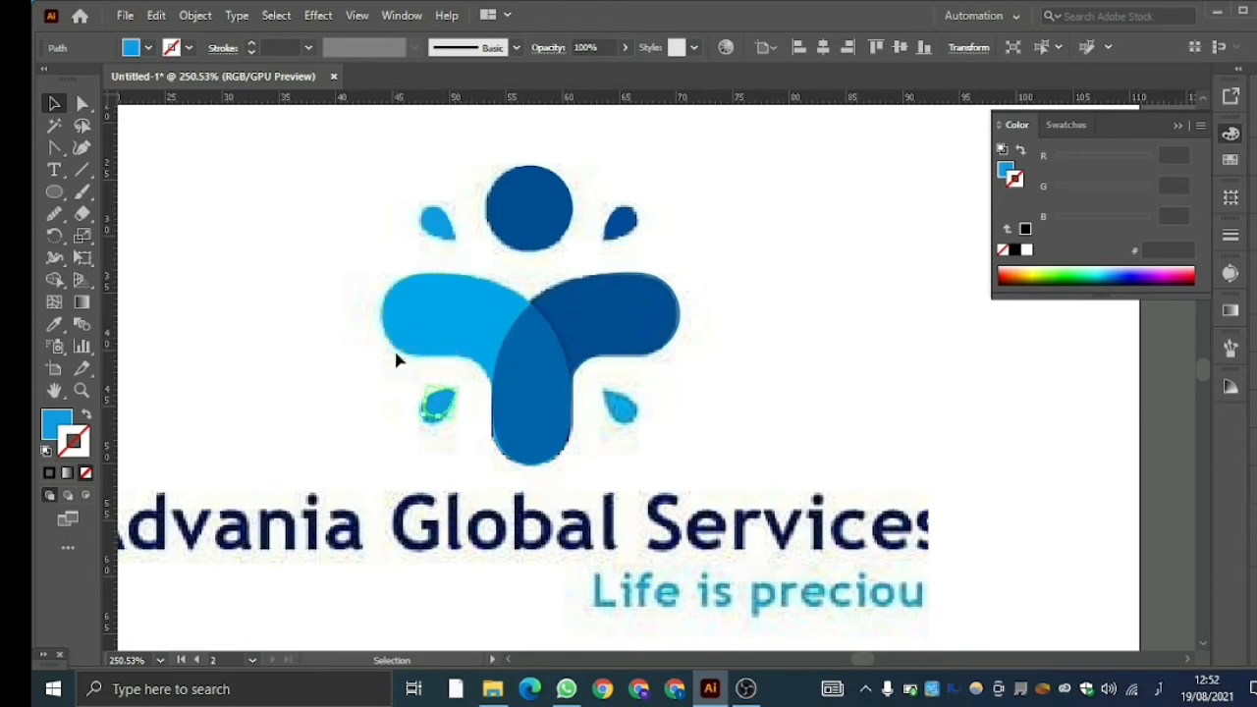
pyautogui.click(335, 421)
pyautogui.moveTo(441, 413)
pyautogui.mouseDown()
pyautogui.moveTo(429, 408)
pyautogui.moveTo(441, 409)
pyautogui.mouseUp()
pyautogui.click(363, 439)
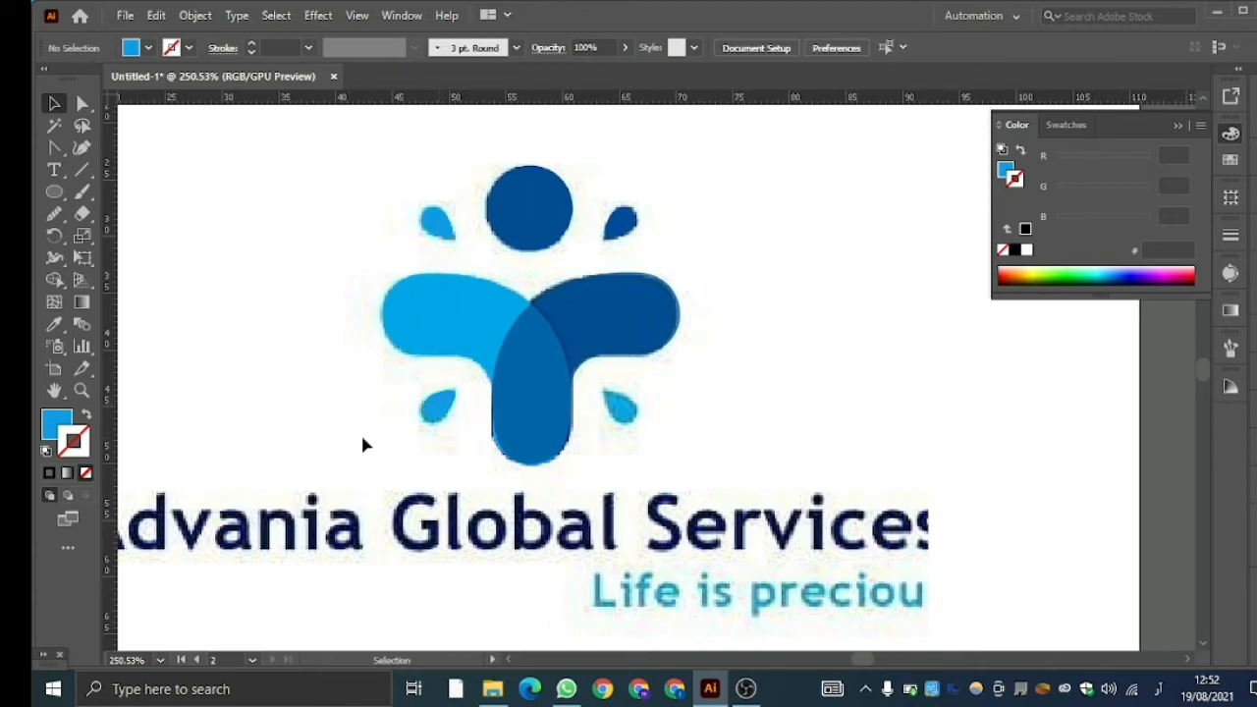
# Place a vertical-axis reflected copy of the lower droplet over the one below the dark-blue arm, and nudge the original into line with its reference.
pyautogui.click(438, 410)
pyautogui.rightClick(438, 410)
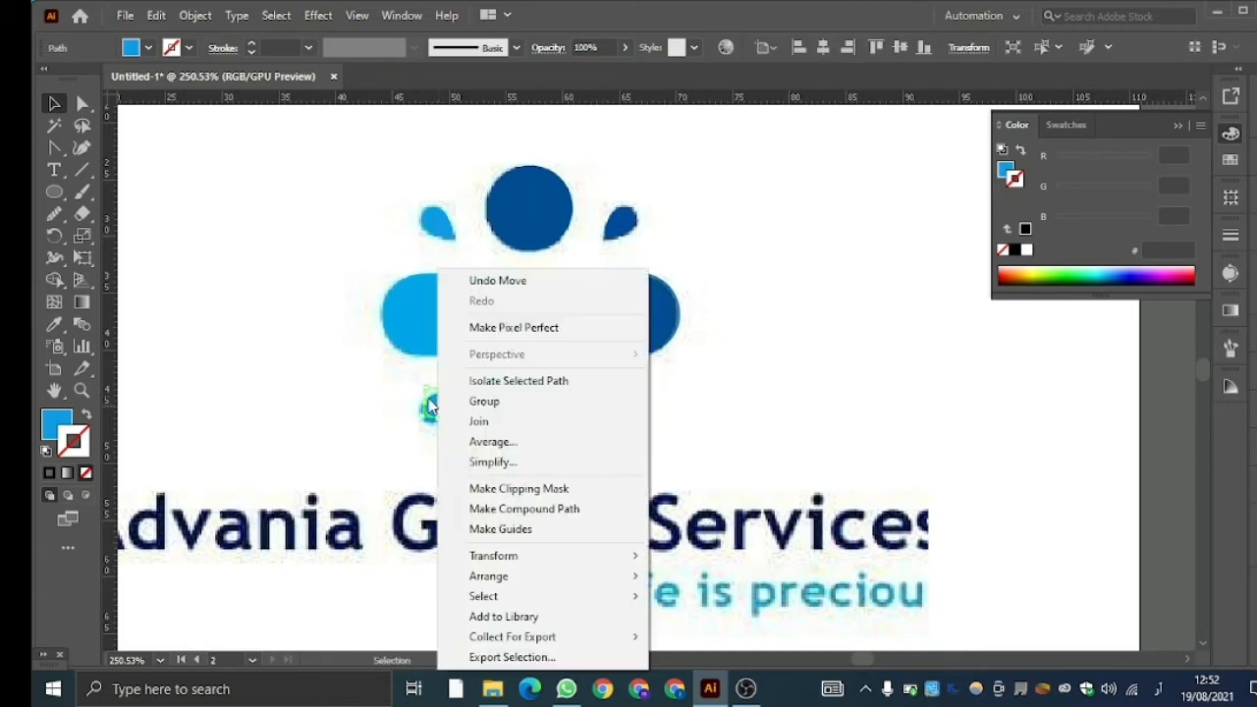
pyautogui.moveTo(535, 557)
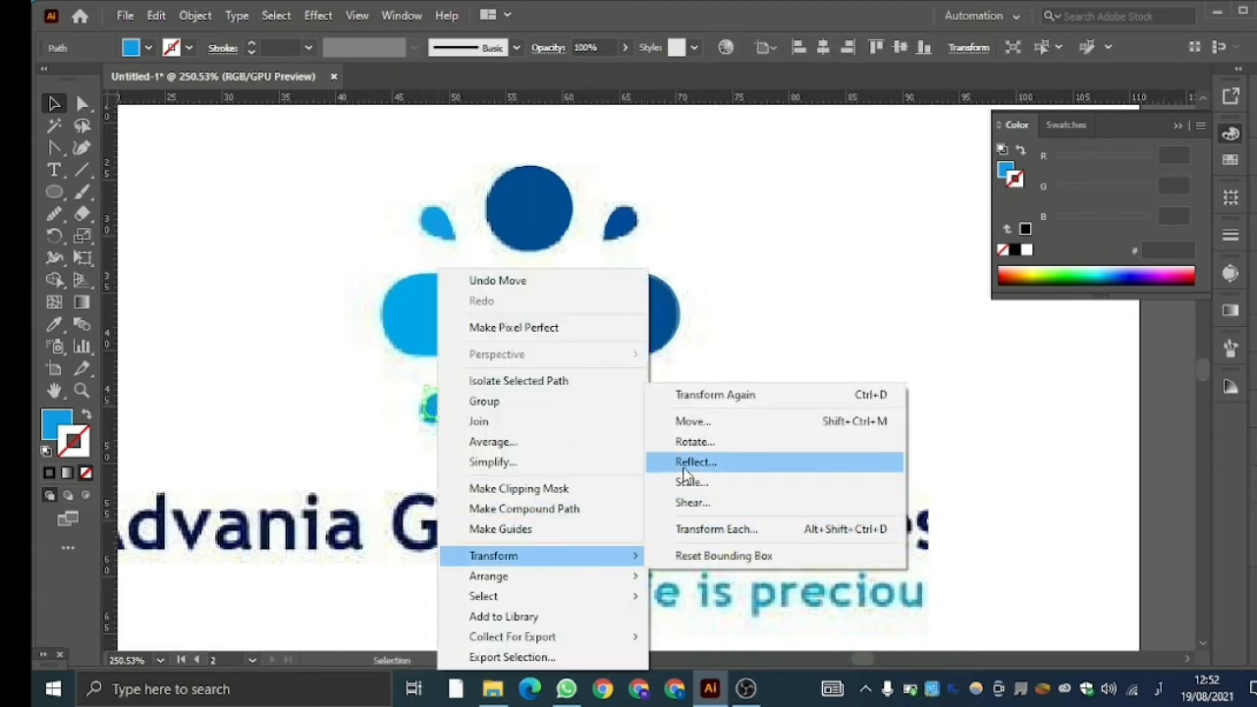
pyautogui.click(684, 460)
pyautogui.click(264, 461)
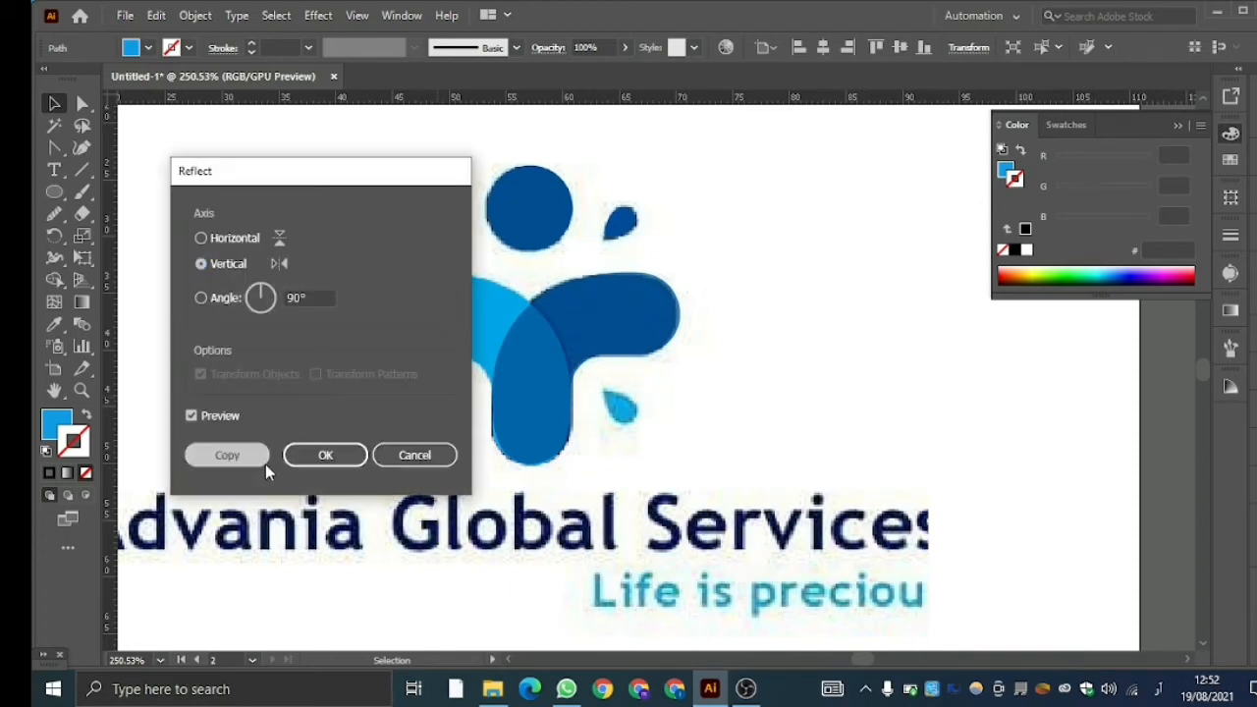
pyautogui.moveTo(441, 412); pyautogui.dragTo(620, 413)
pyautogui.click(390, 420)
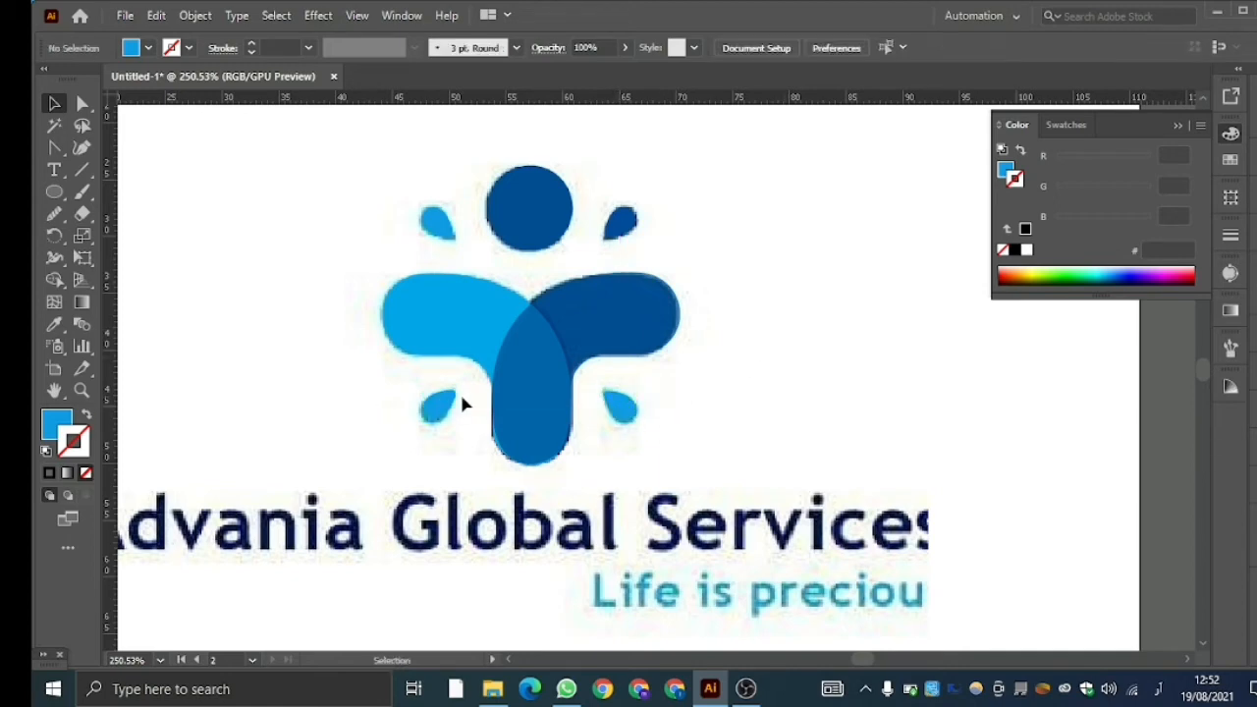
pyautogui.moveTo(435, 412); pyautogui.dragTo(439, 409)
pyautogui.click(427, 486)
# Unlock Layer 2 and move the reference logo image away from the traced figure, partly off the artboard.
pyautogui.click(81, 390)
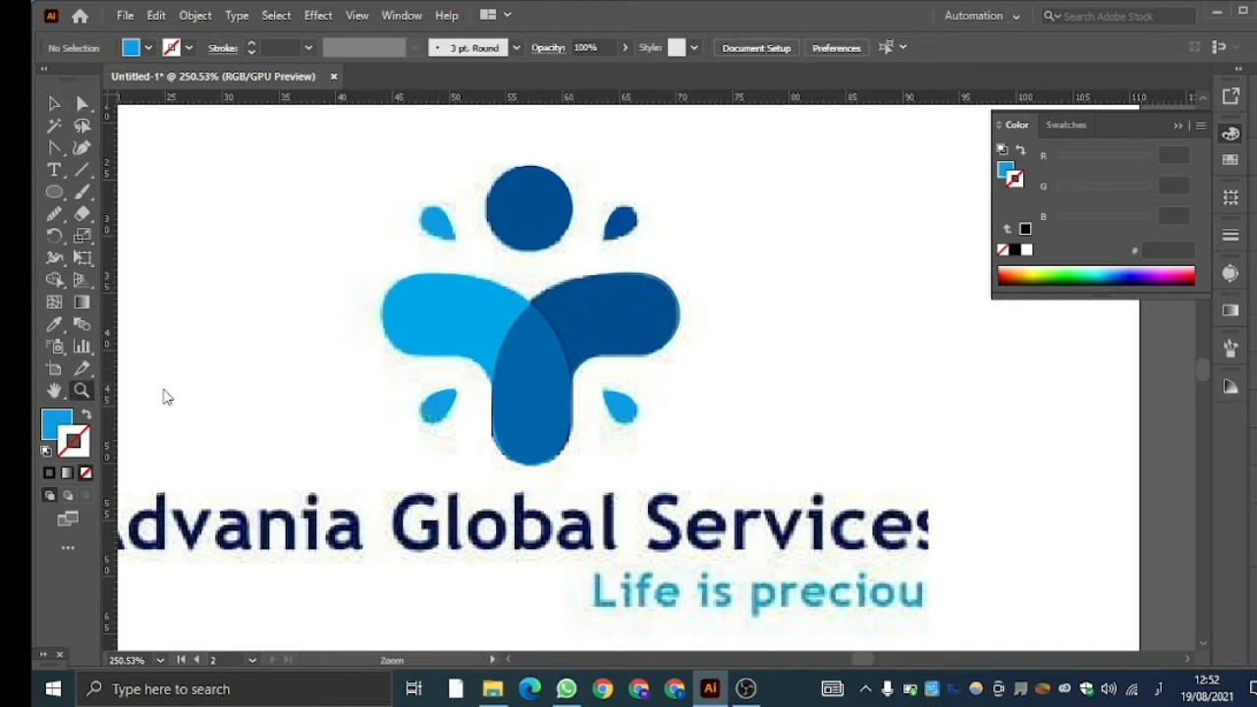
pyautogui.moveTo(648, 390); pyautogui.dragTo(444, 401)
pyautogui.scroll(-2, 458, 405)
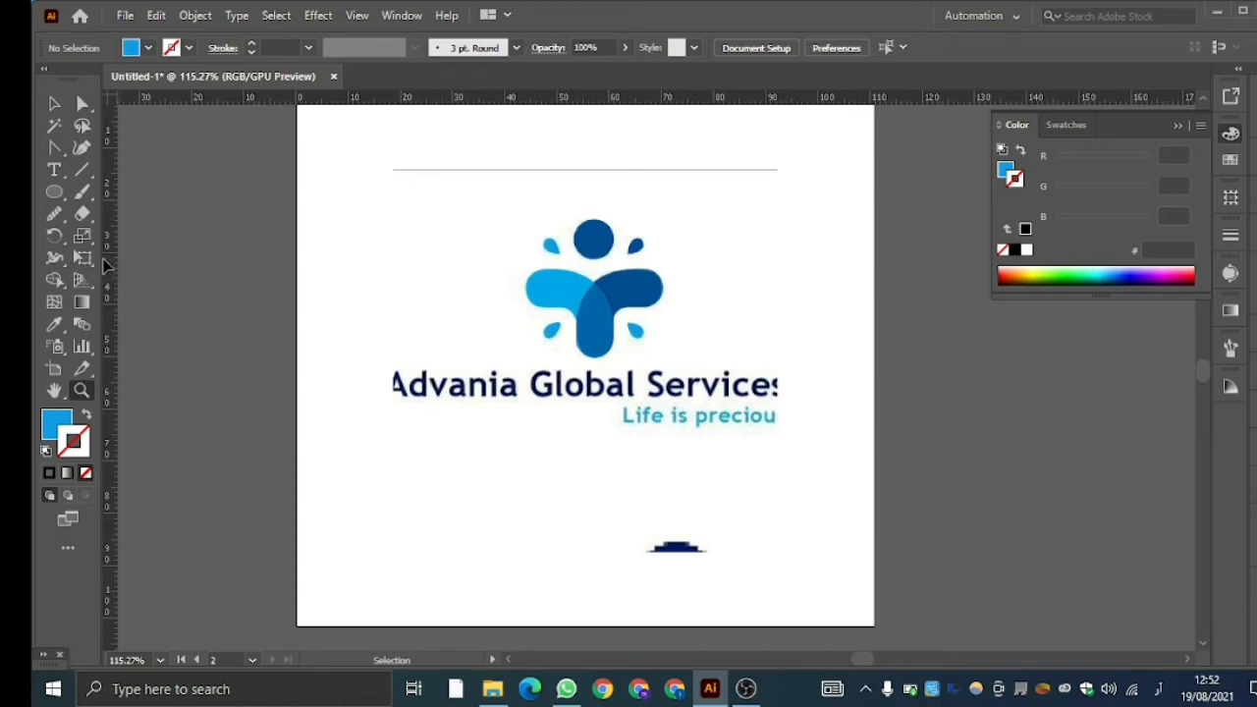
pyautogui.click(55, 108)
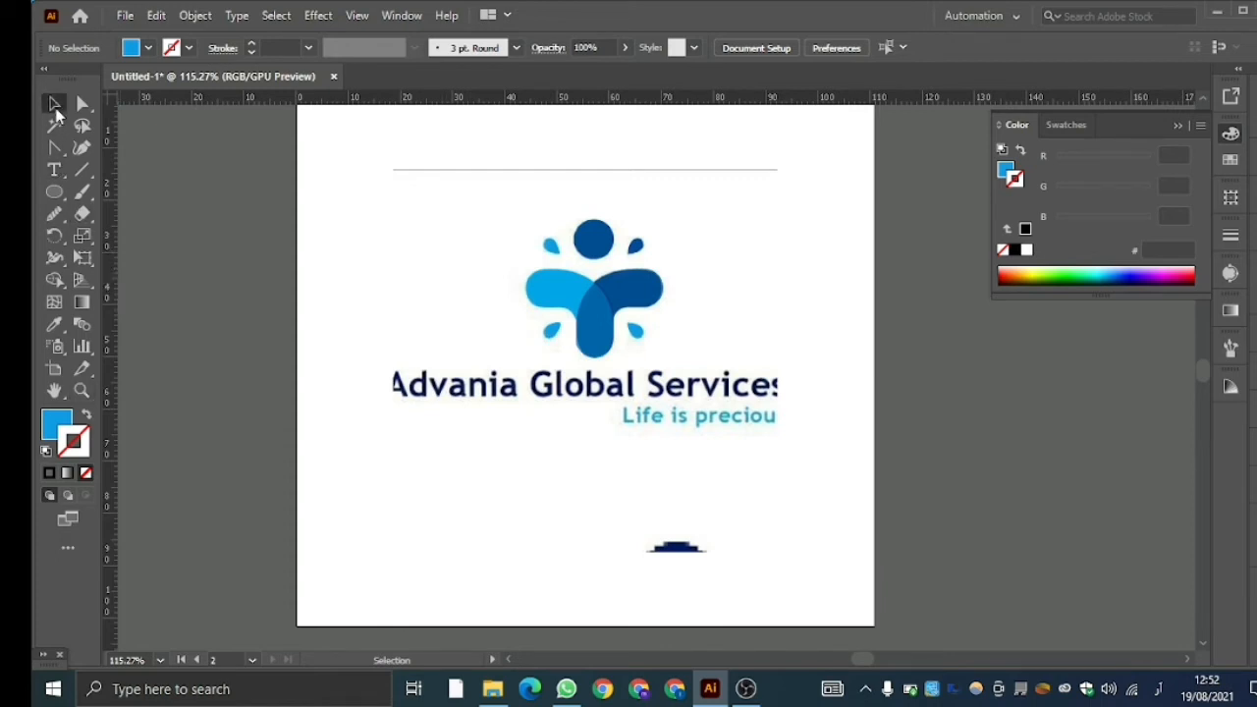
pyautogui.click(1175, 125)
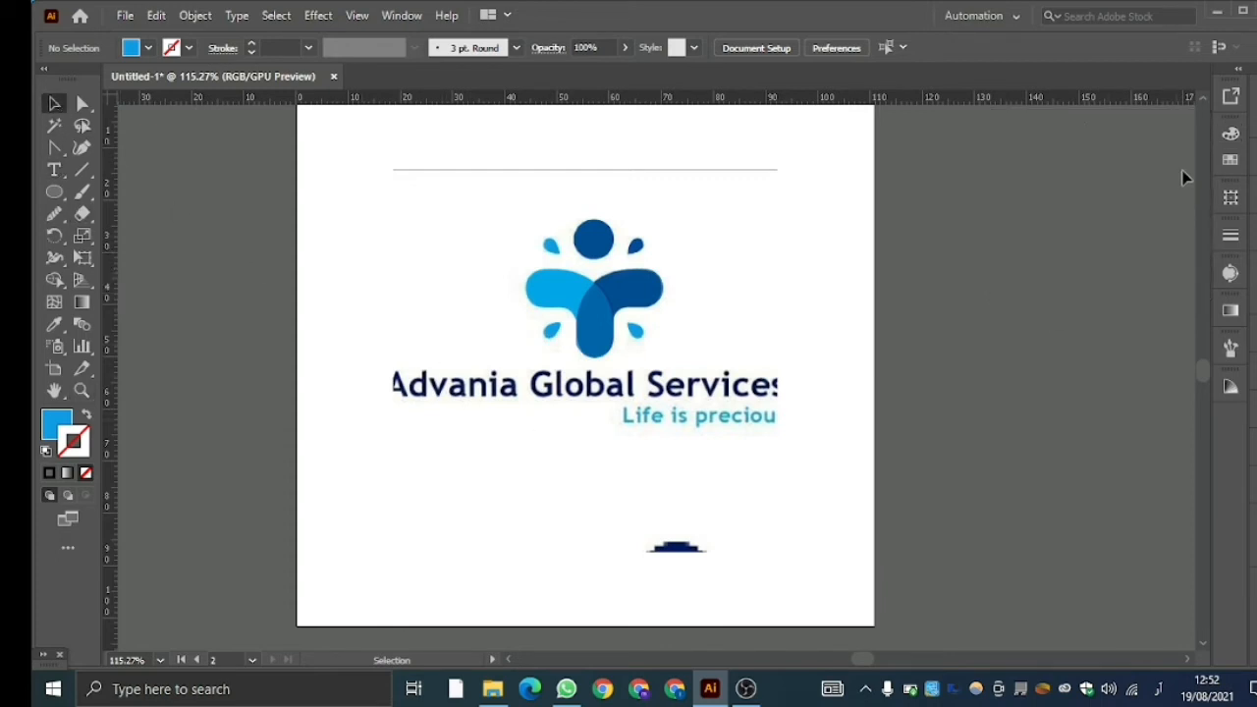
pyautogui.click(1253, 198)
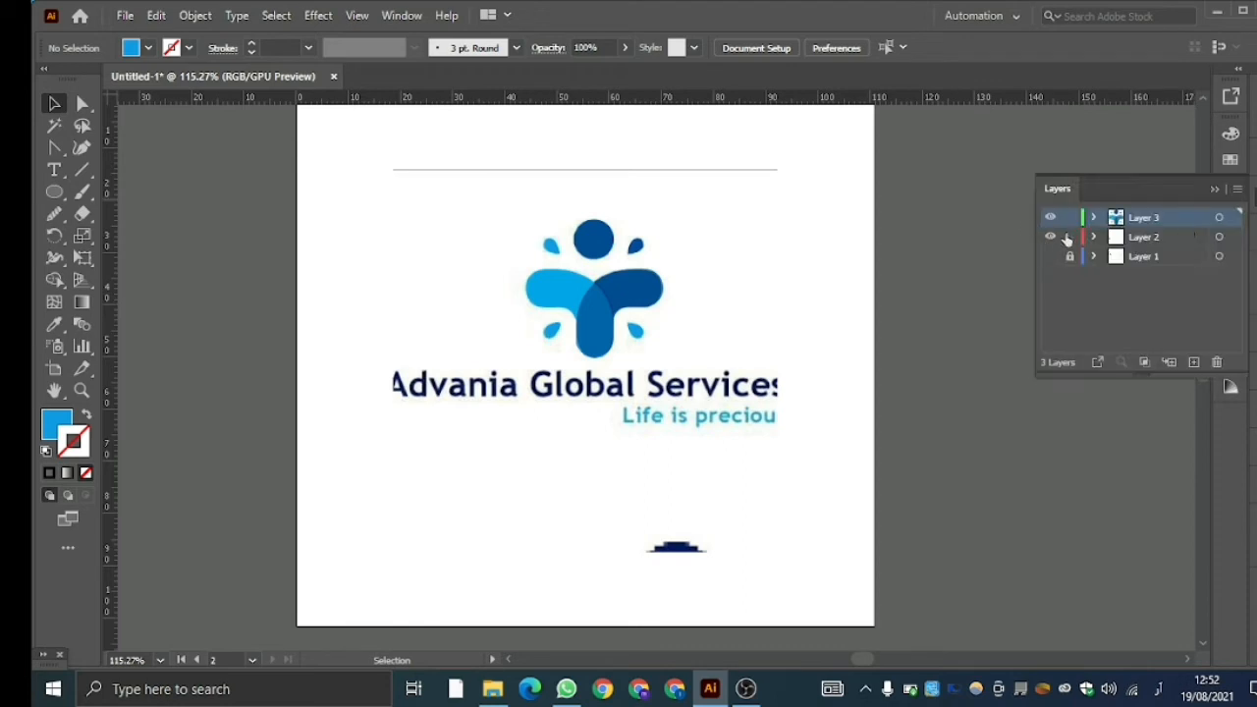
pyautogui.moveTo(707, 410); pyautogui.dragTo(416, 393)
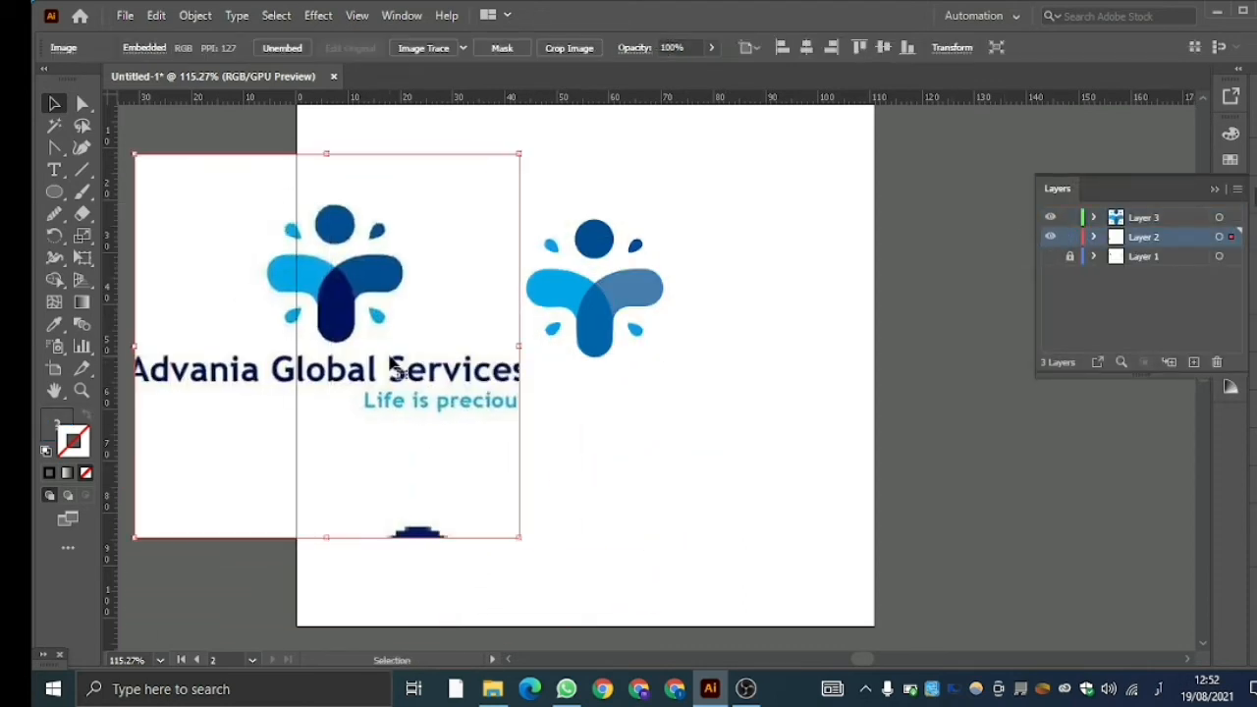
# Fill the figure's dark-blue arm with the navy sampled from the reference logo's overlap and set its opacity to 75%.
pyautogui.click(633, 292)
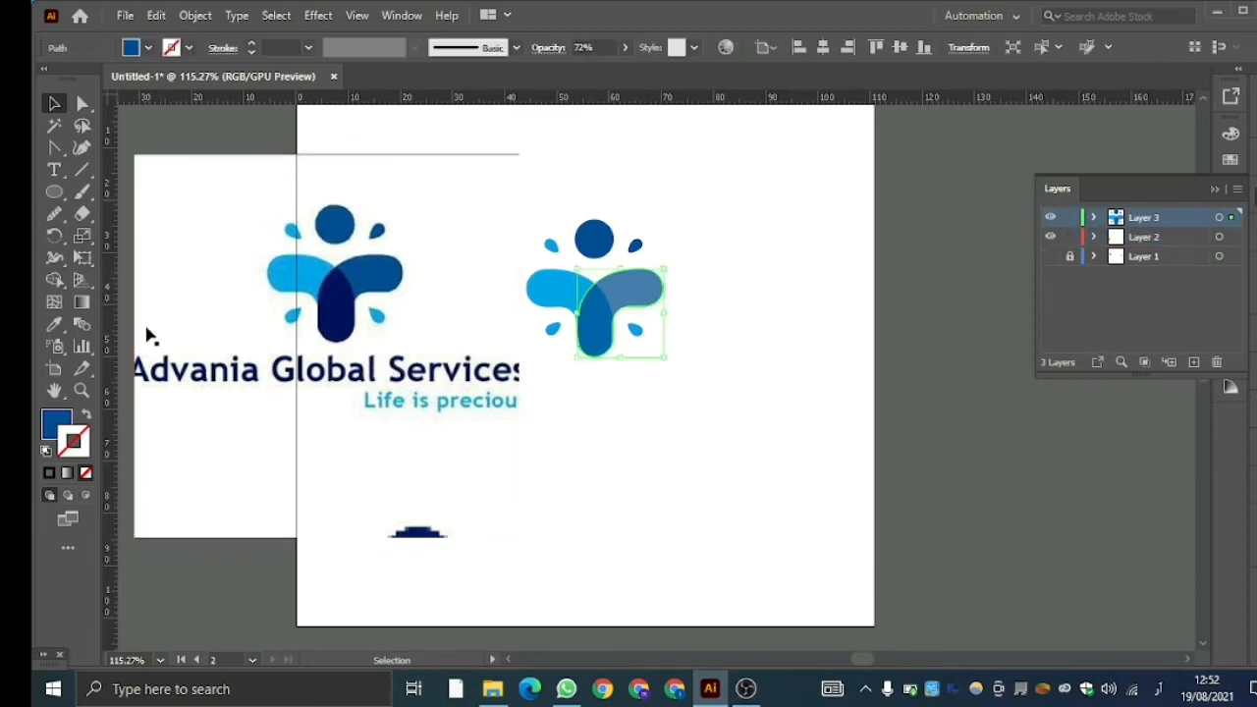
pyautogui.click(56, 325)
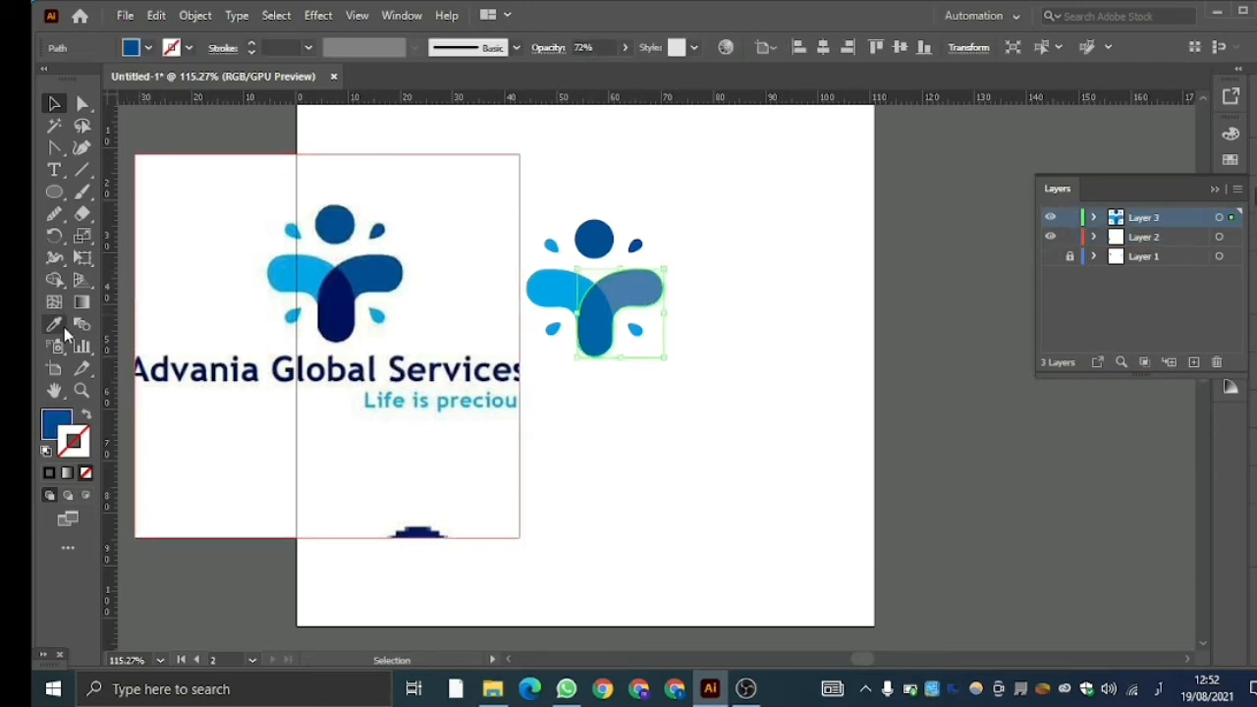
pyautogui.click(391, 273)
pyautogui.click(342, 319)
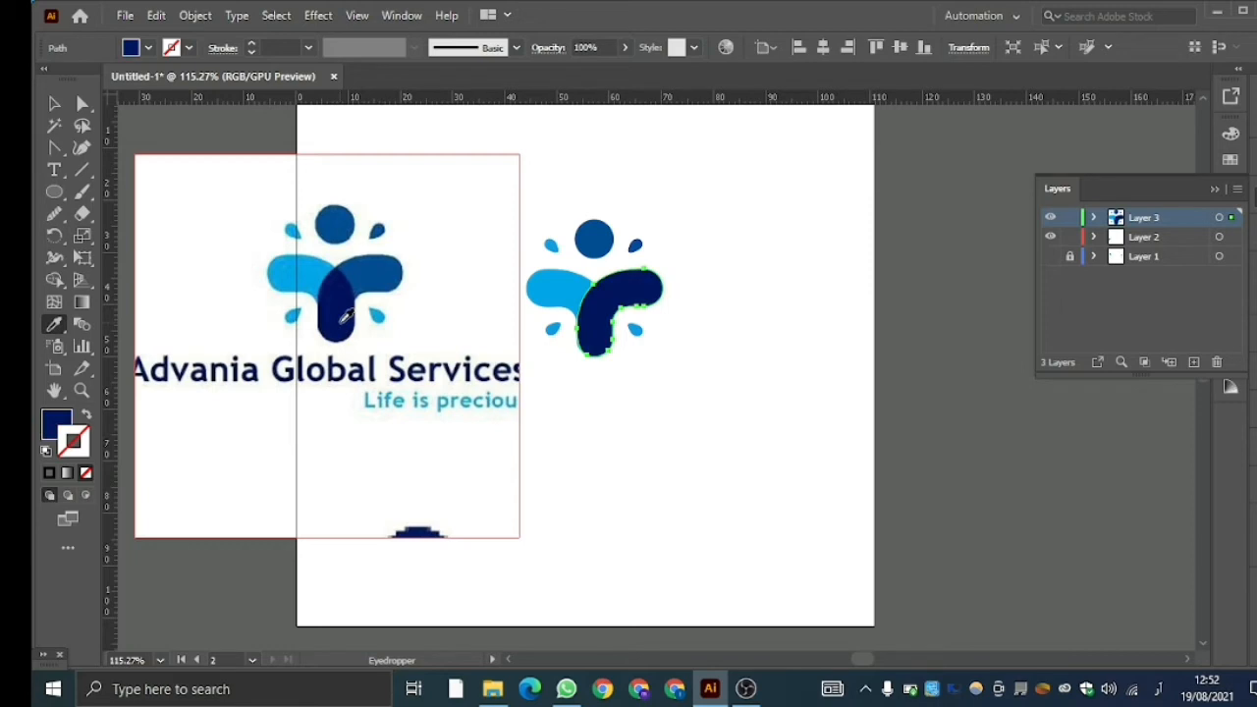
pyautogui.click(625, 49)
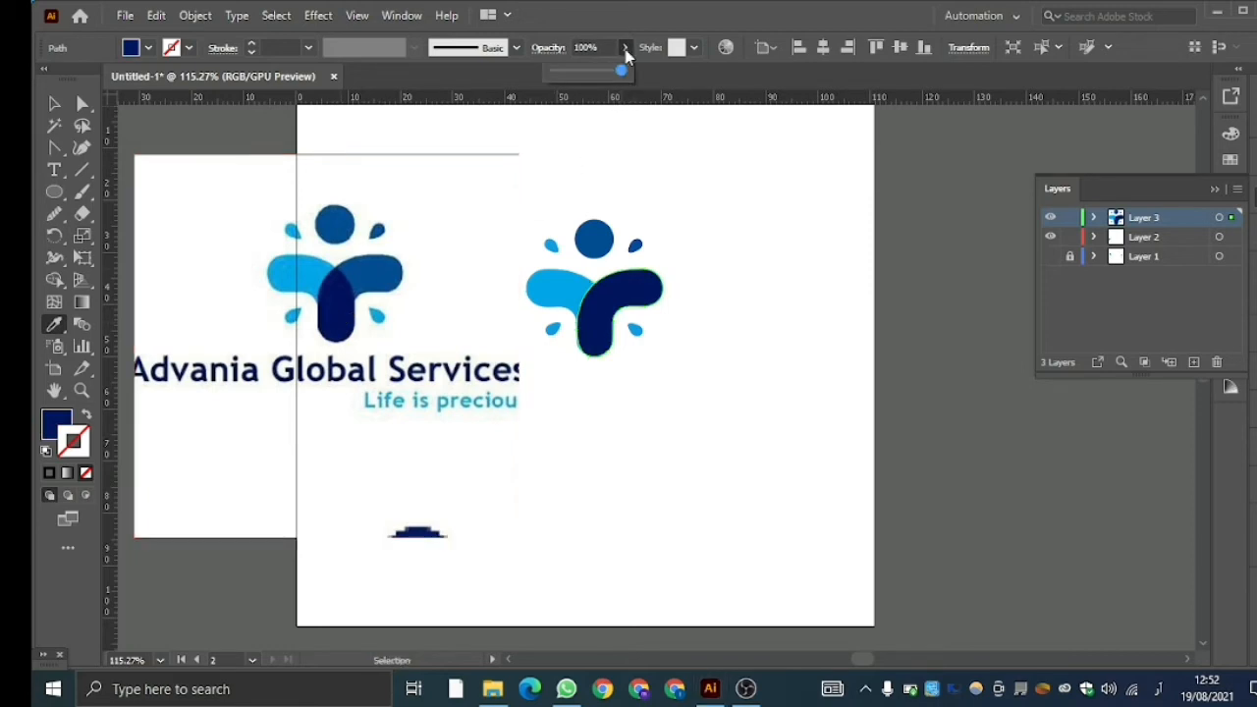
pyautogui.moveTo(606, 68); pyautogui.dragTo(596, 70)
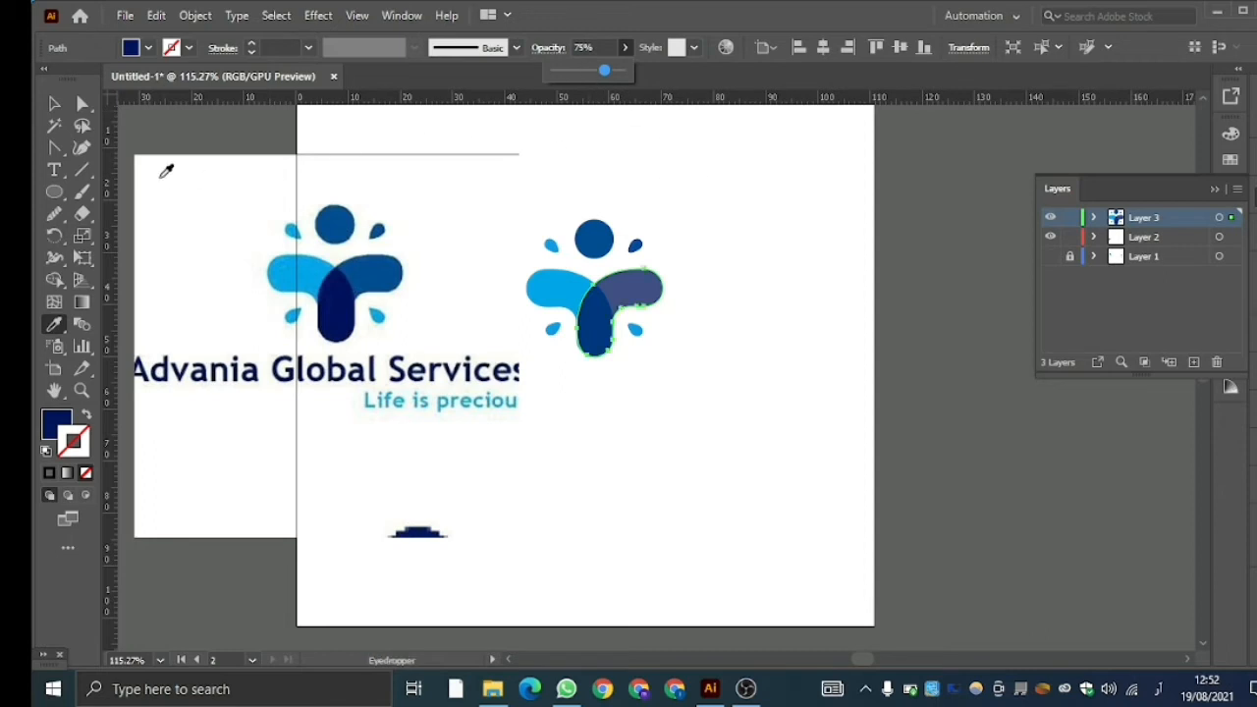
pyautogui.press('v')
pyautogui.click(762, 214)
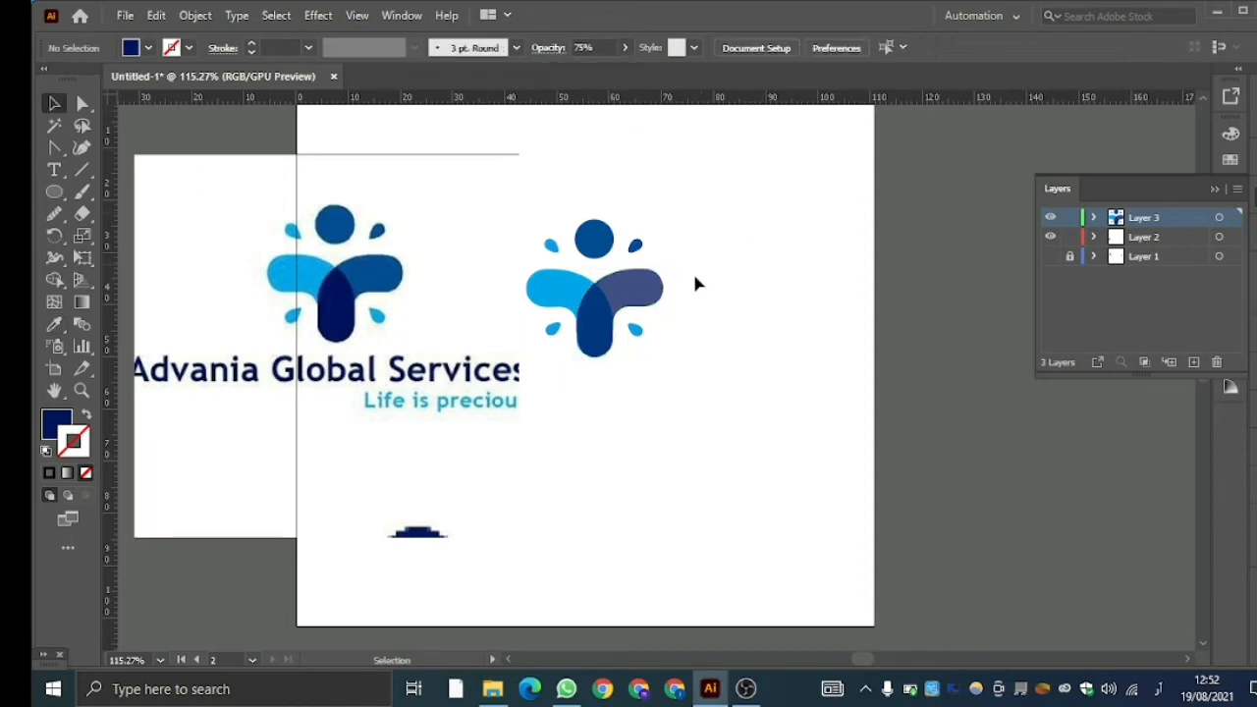
# Raise the navy arm's opacity to 90%.
pyautogui.click(635, 309)
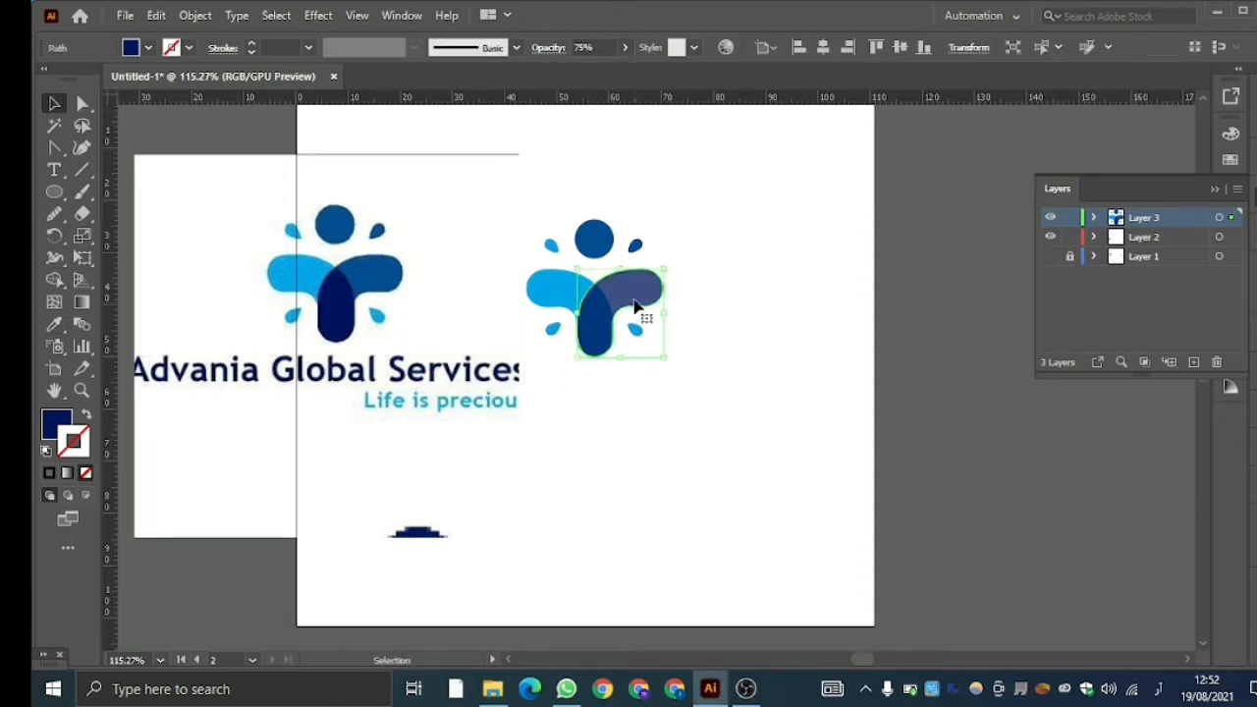
pyautogui.click(625, 47)
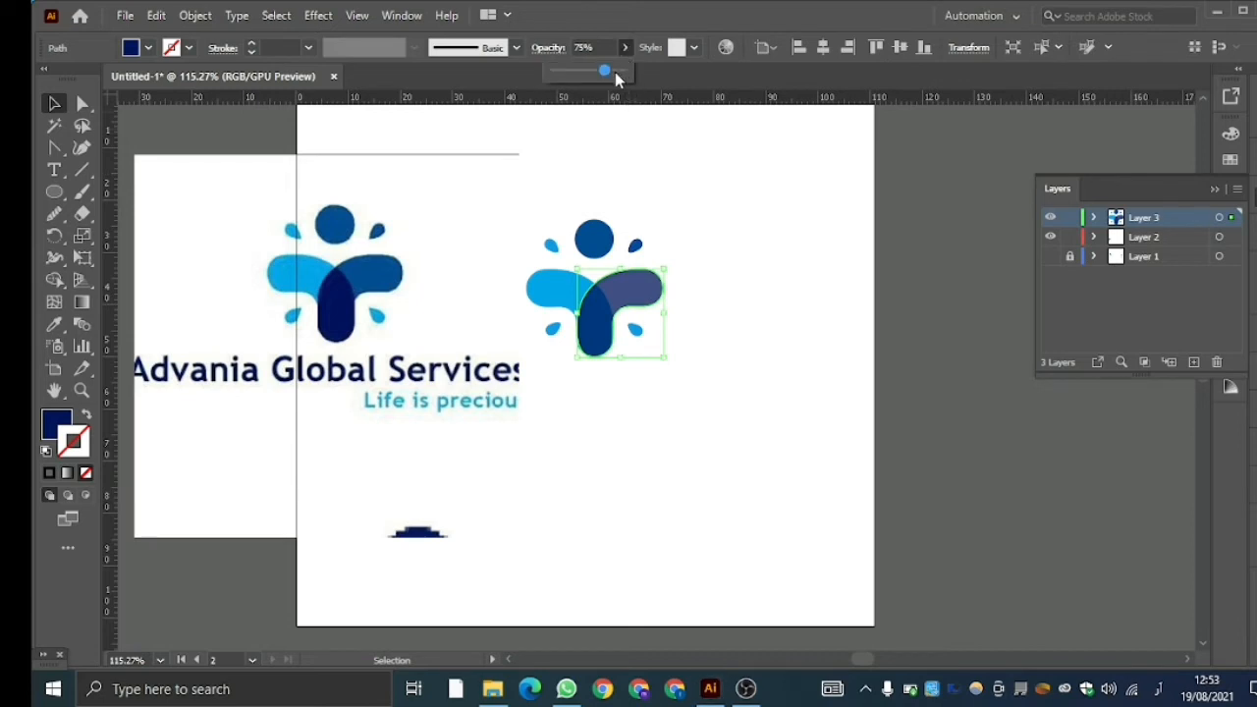
pyautogui.click(615, 72)
pyautogui.click(701, 185)
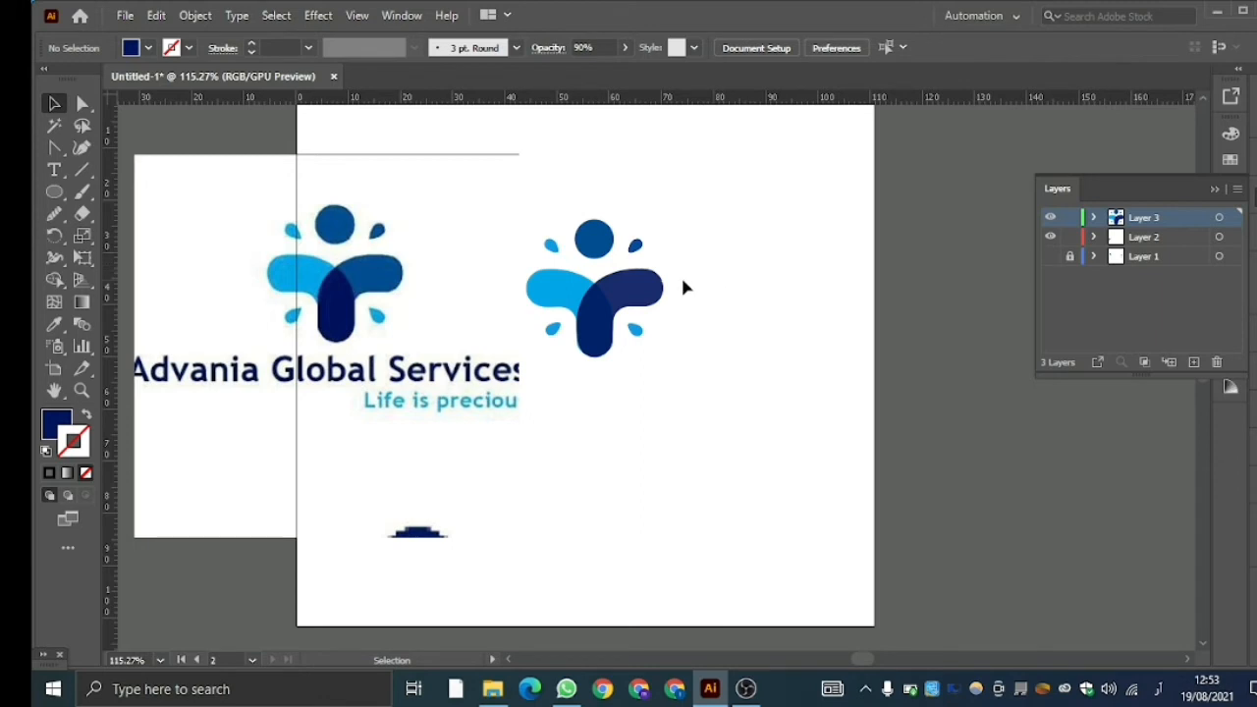
# Change the light-blue arm's fill colour to 05a2d3.
pyautogui.click(561, 287)
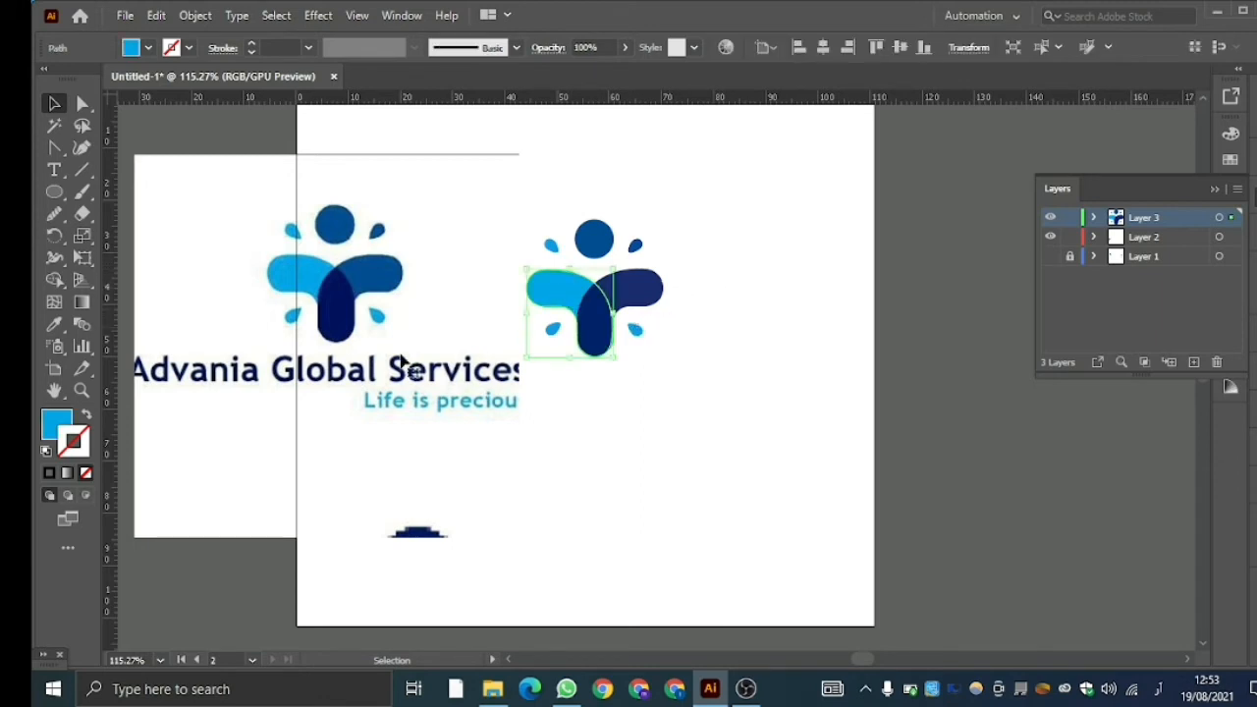
pyautogui.doubleClick(56, 424)
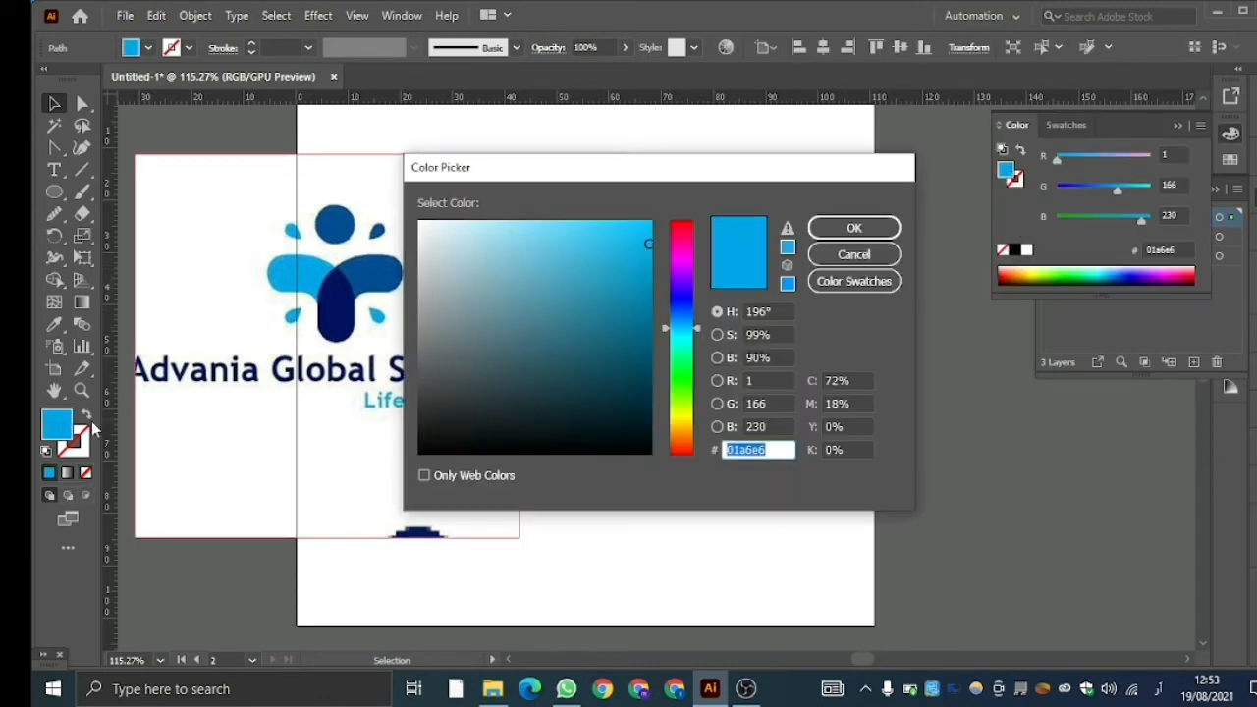
pyautogui.click(648, 259)
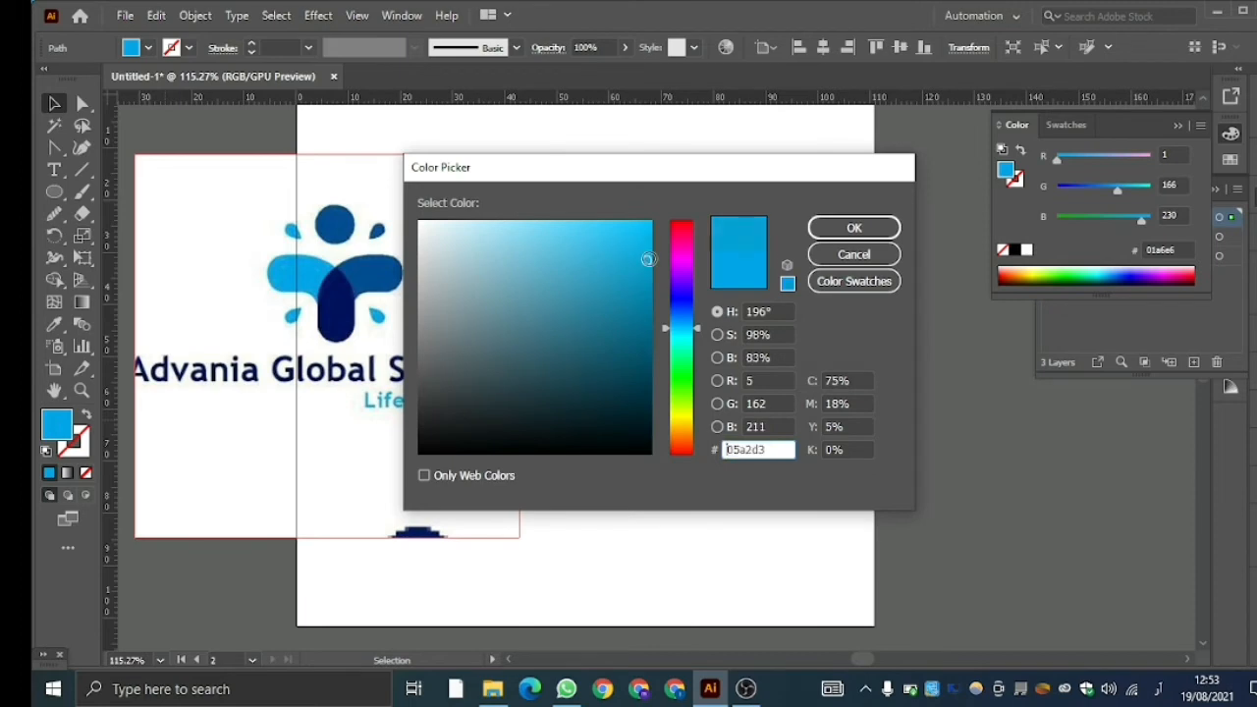
pyautogui.click(853, 227)
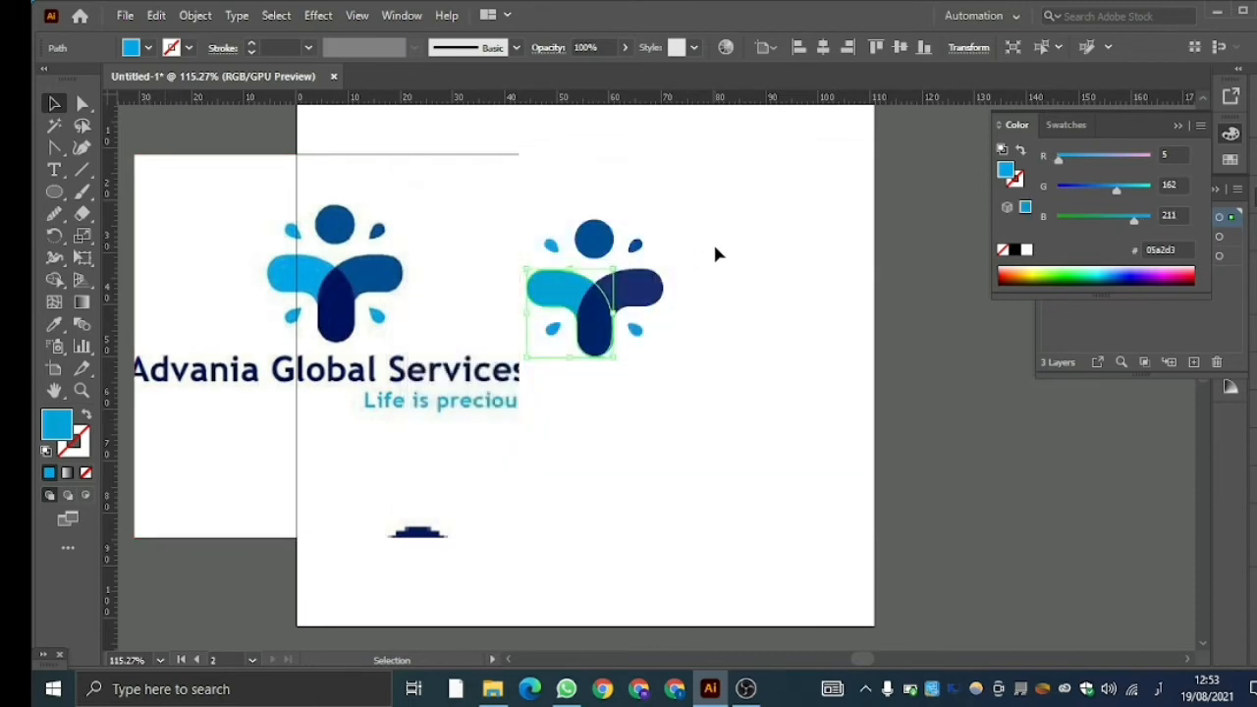
# Set the navy arm's opacity to 86%.
pyautogui.click(660, 285)
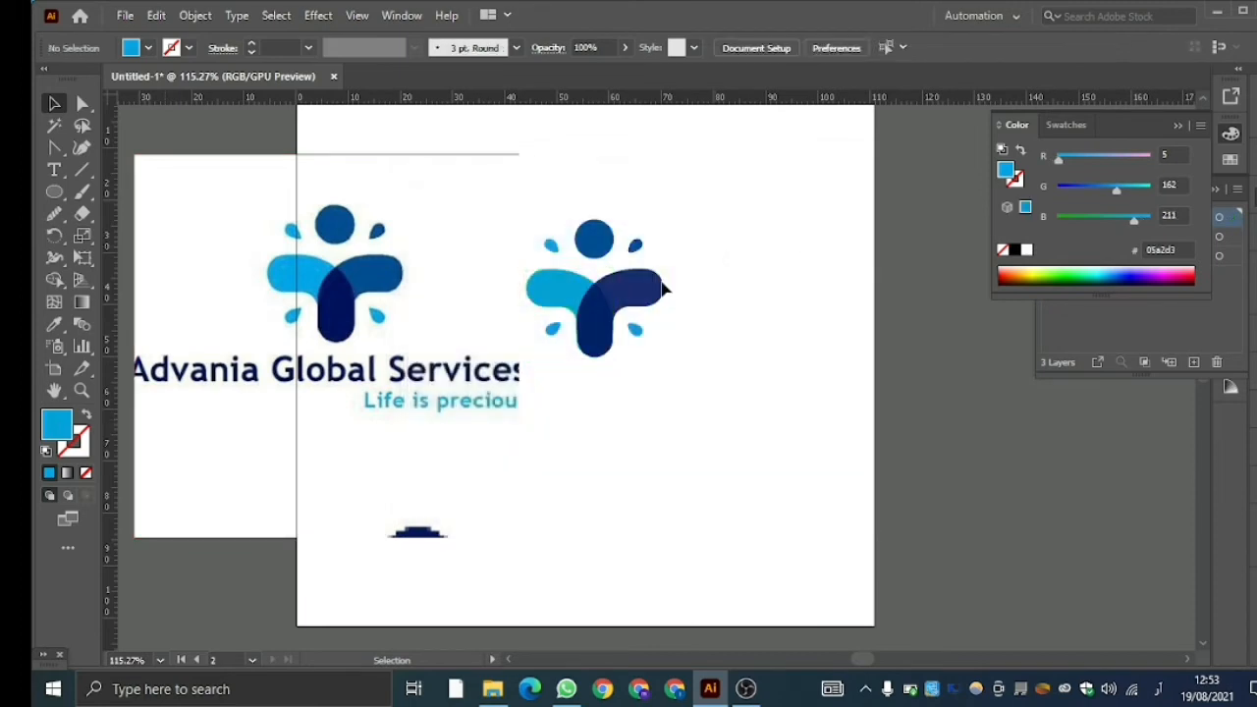
pyautogui.click(624, 47)
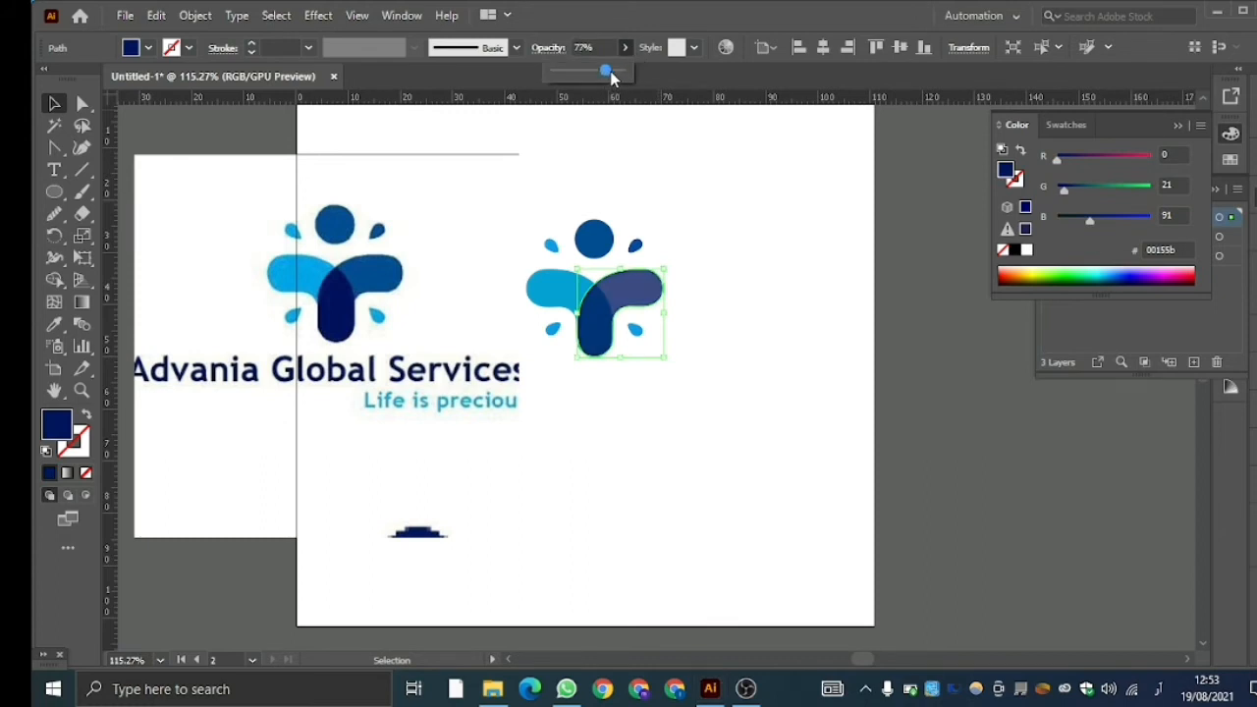
pyautogui.moveTo(609, 74); pyautogui.dragTo(615, 74)
pyautogui.click(744, 233)
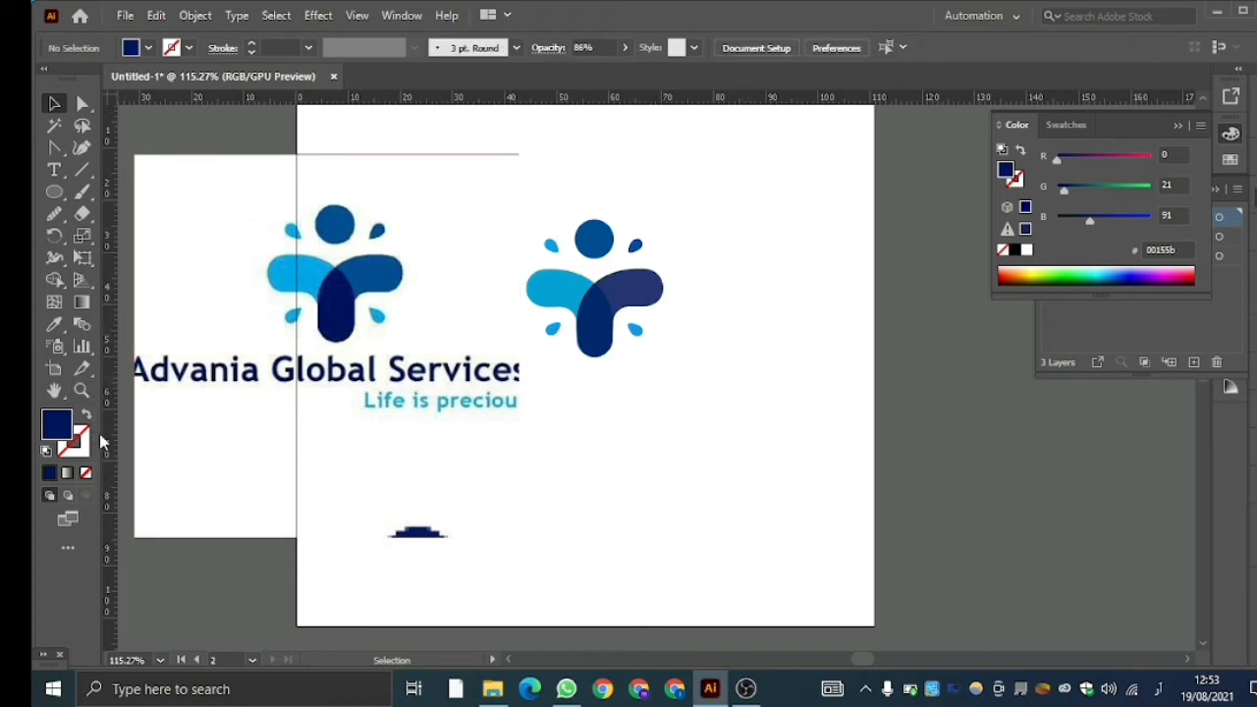
# Move the reference logo image away from the figure and scale it down so it lies entirely beside the artboard.
pyautogui.doubleClick(81, 393)
pyautogui.moveTo(516, 393); pyautogui.dragTo(475, 394)
pyautogui.click(54, 103)
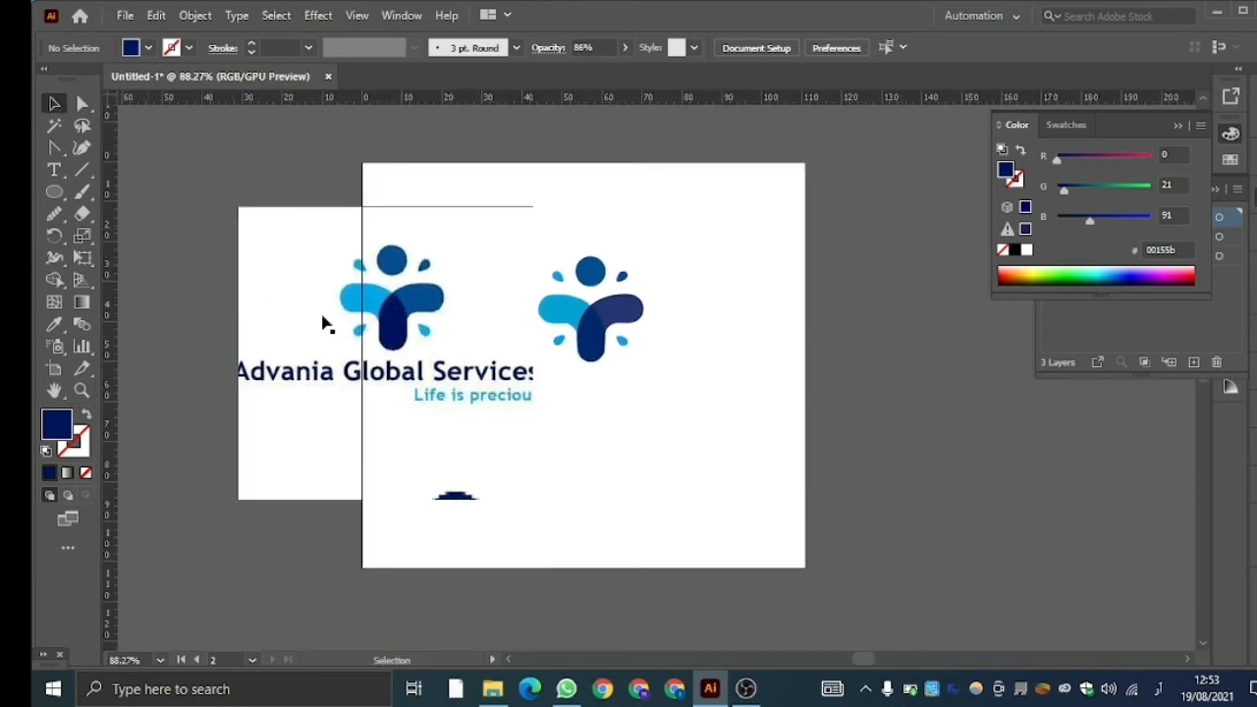
pyautogui.moveTo(359, 349); pyautogui.dragTo(265, 345)
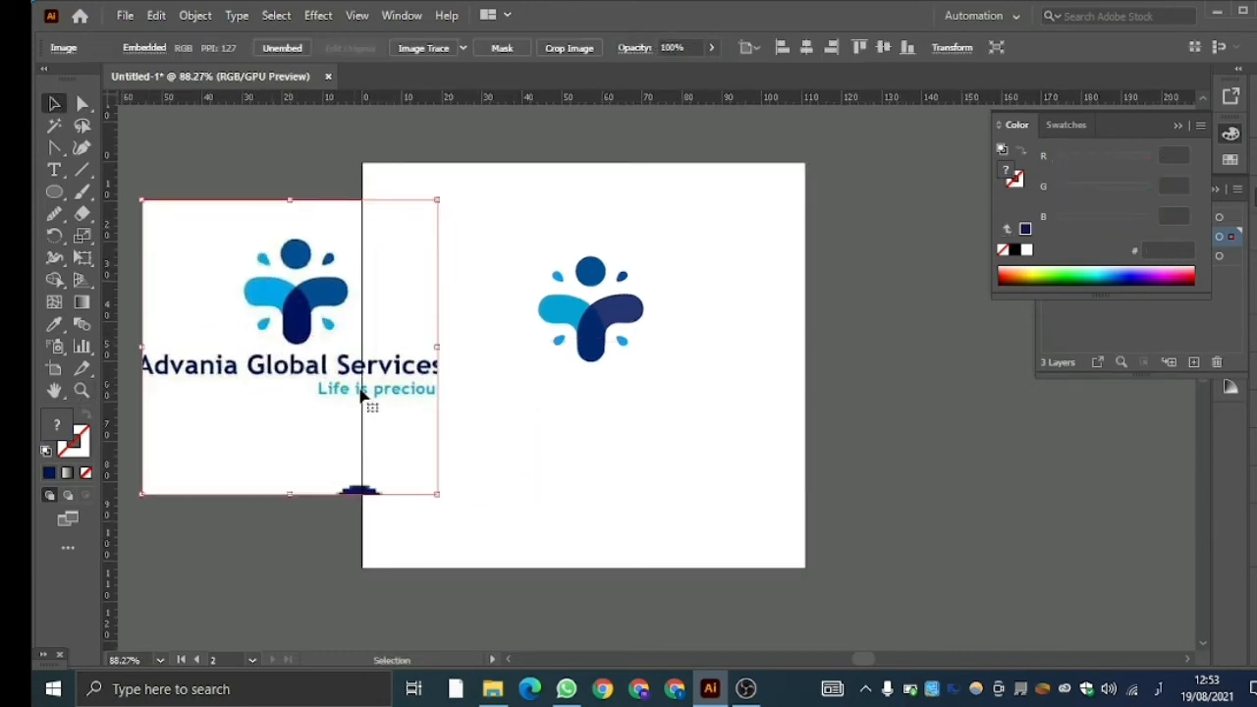
pyautogui.moveTo(436, 492); pyautogui.dragTo(347, 457)
pyautogui.click(290, 497)
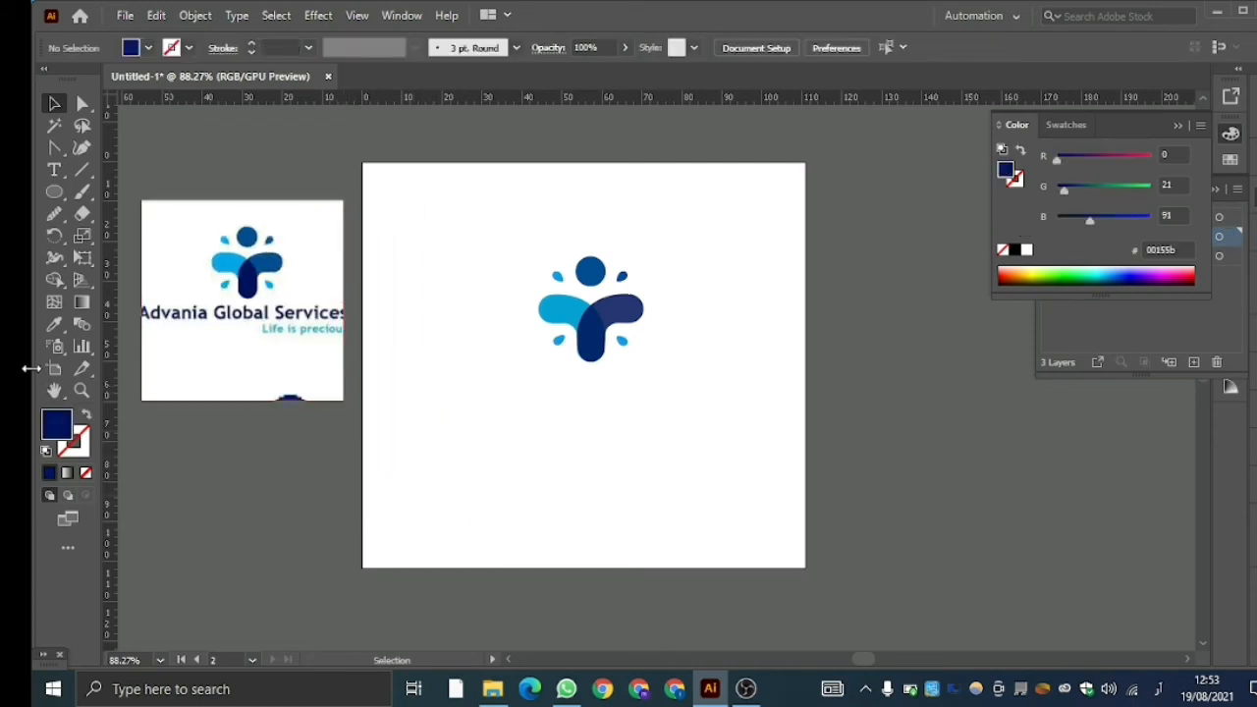
# Start an empty text line below the figure and switch the keyboard layout to English (United States).
pyautogui.click(54, 170)
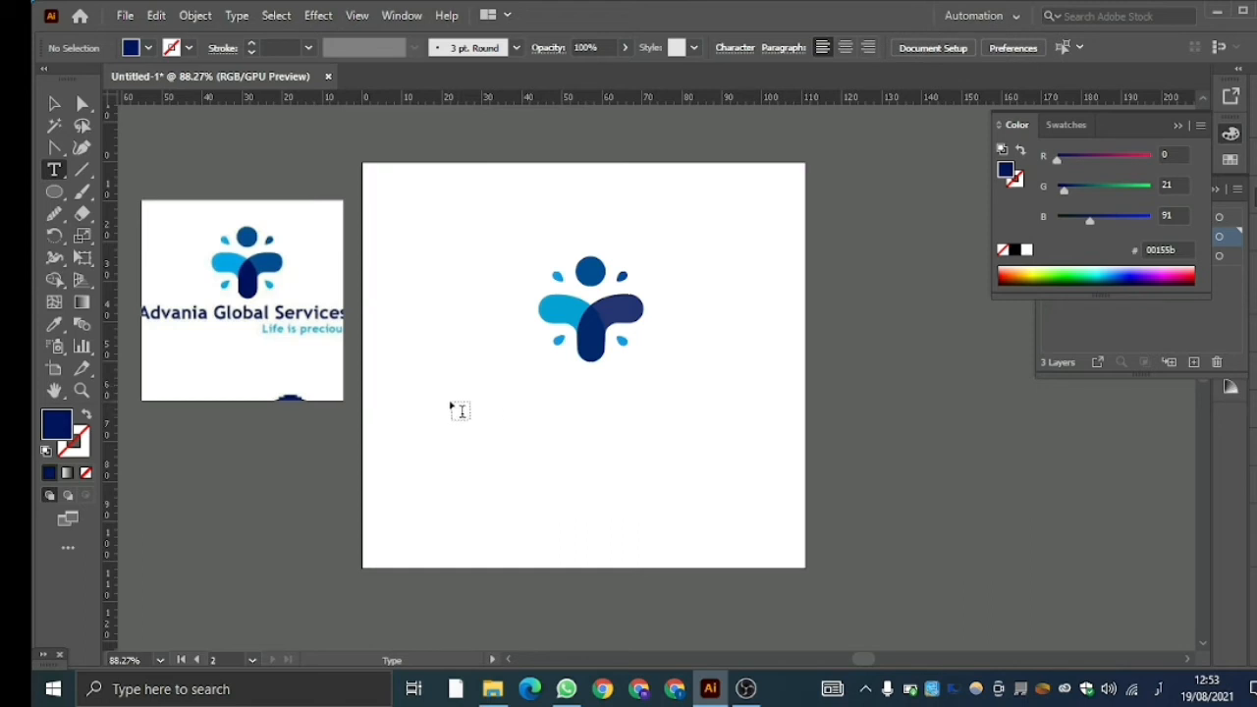
pyautogui.click(457, 410)
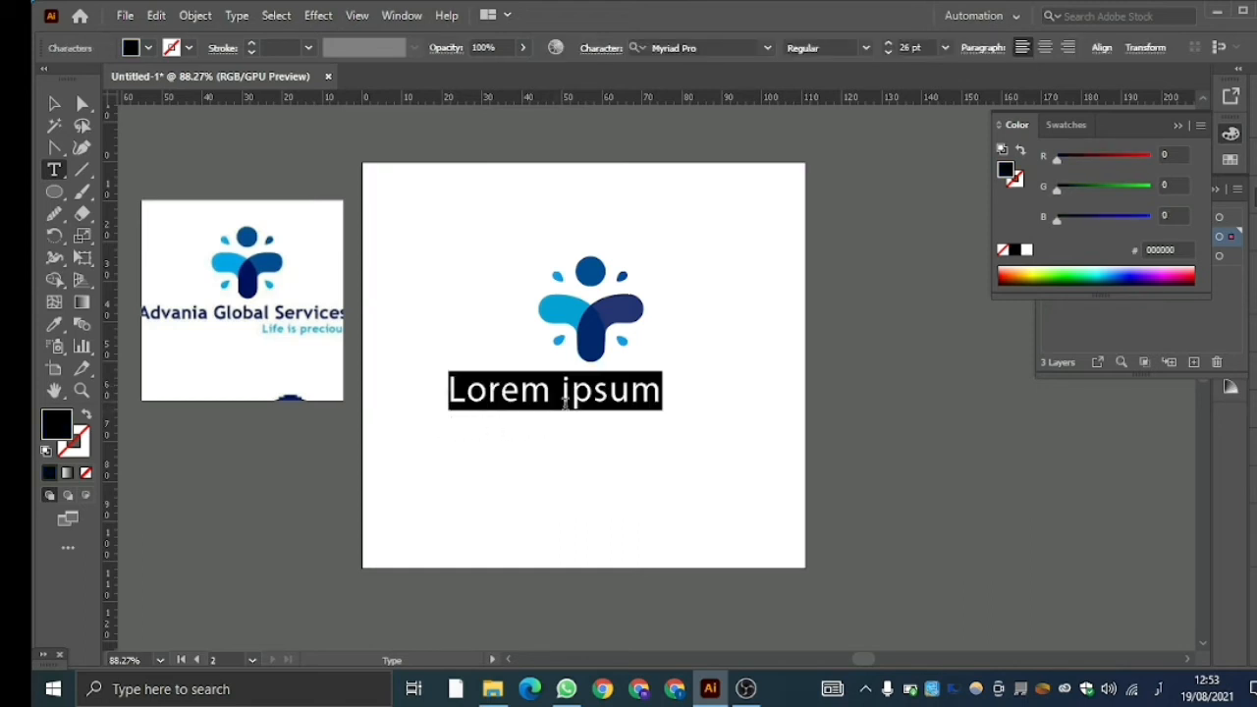
pyautogui.press('BackSpace')
pyautogui.write('ا')
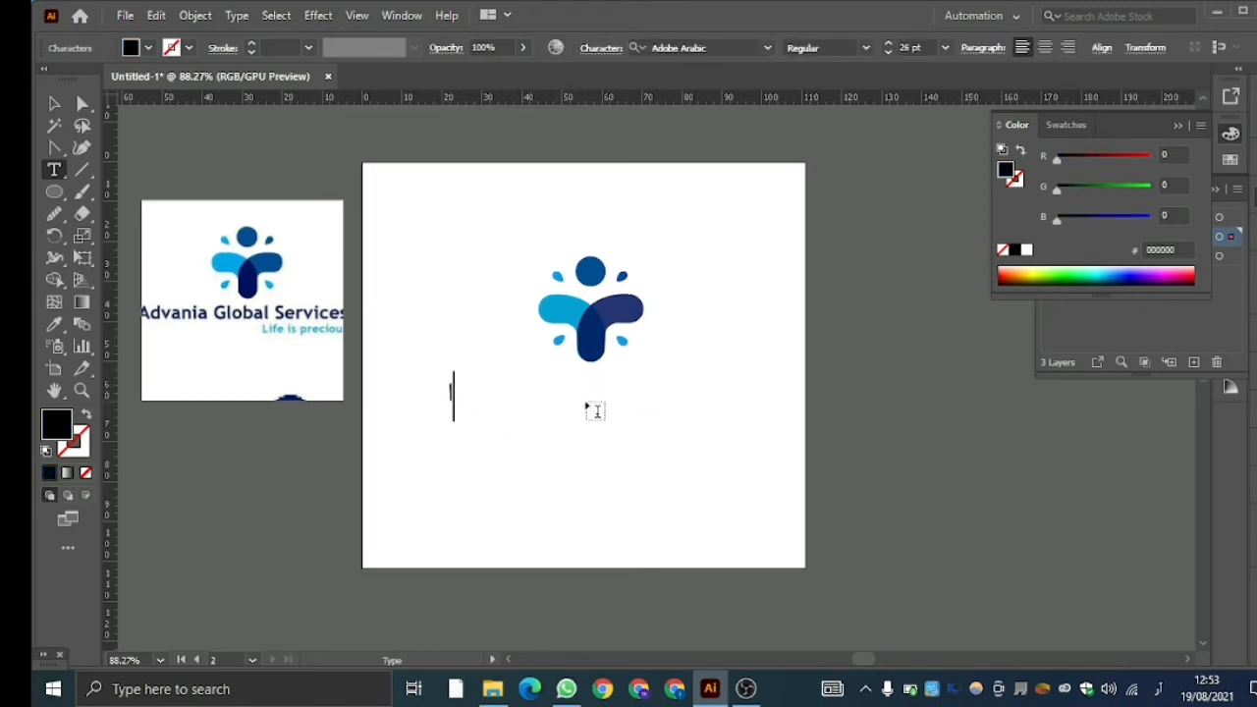
pyautogui.write('د')
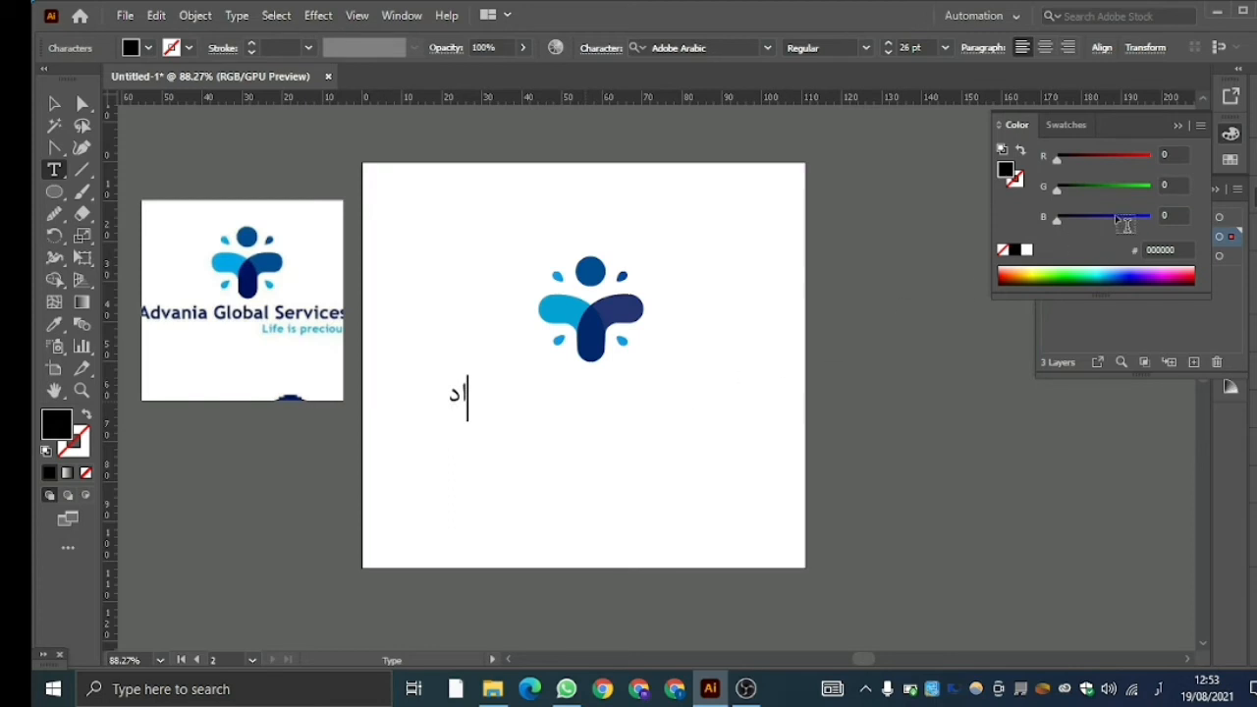
pyautogui.press('BackSpace')
pyautogui.press('BackSpace')
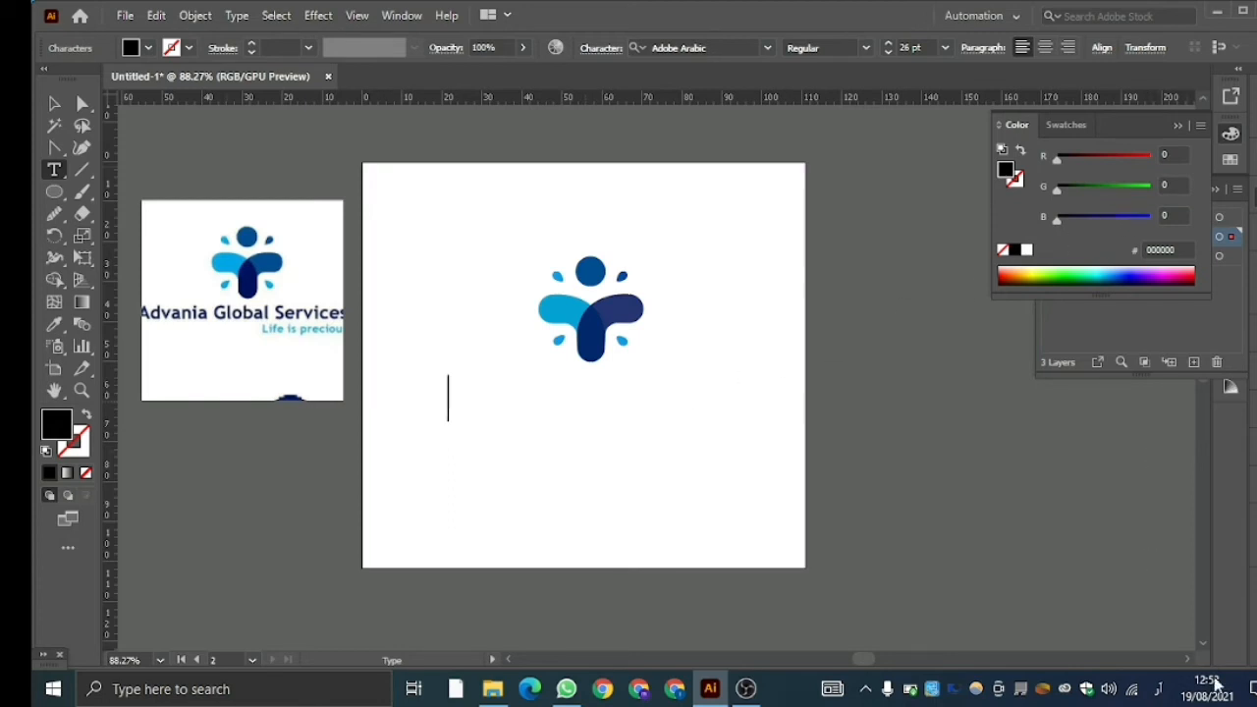
pyautogui.click(1161, 692)
pyautogui.click(1153, 535)
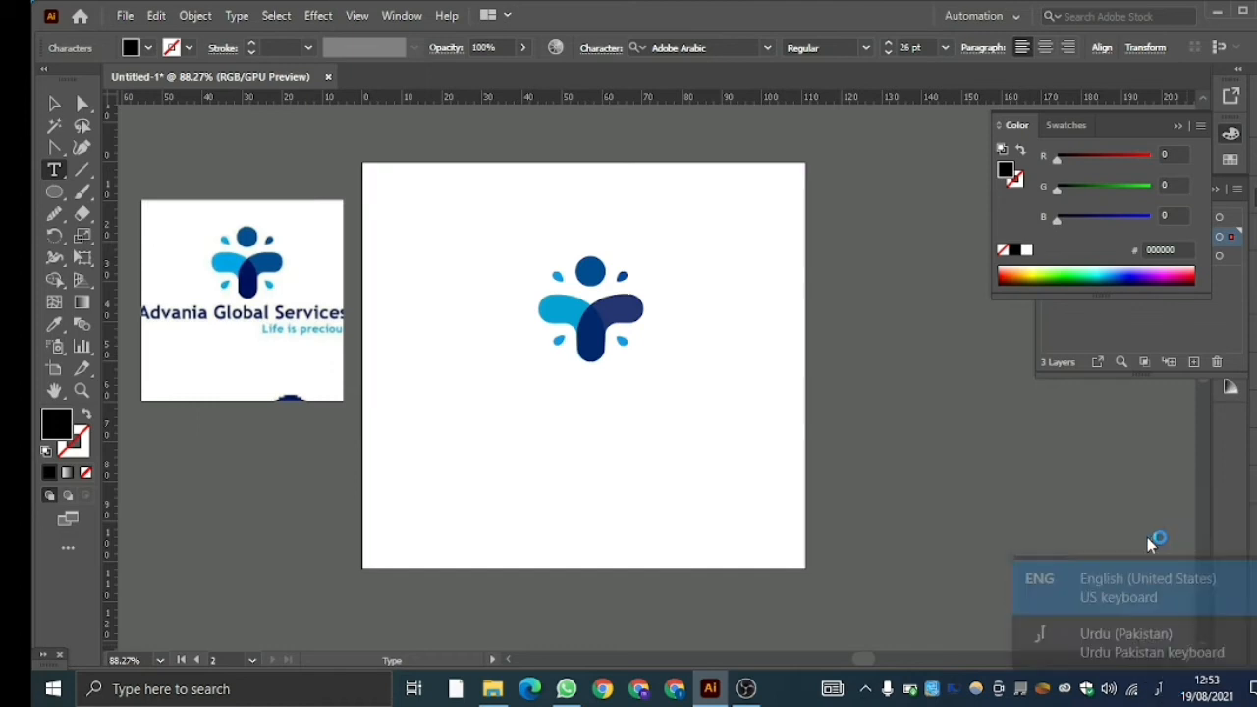
# Enter the company name "Advania Global Services" in the text line below the figure.
pyautogui.press('capslock')
pyautogui.write('A')
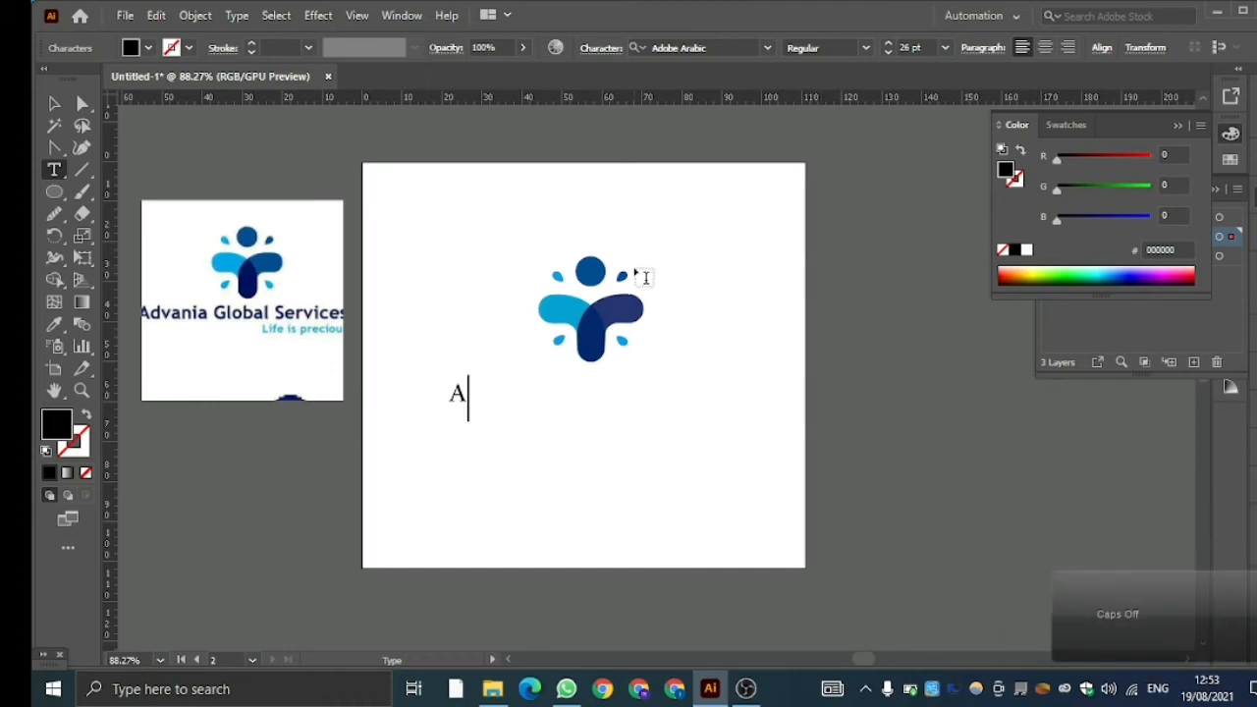
pyautogui.write('d')
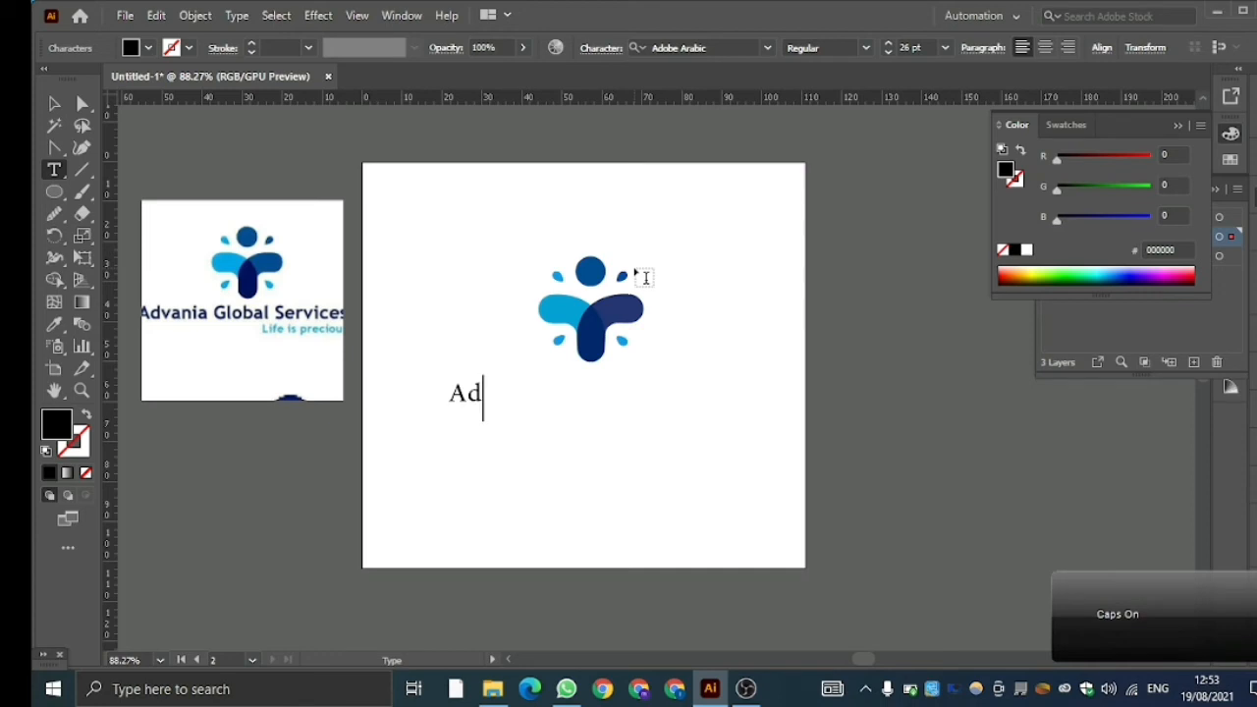
pyautogui.write('va')
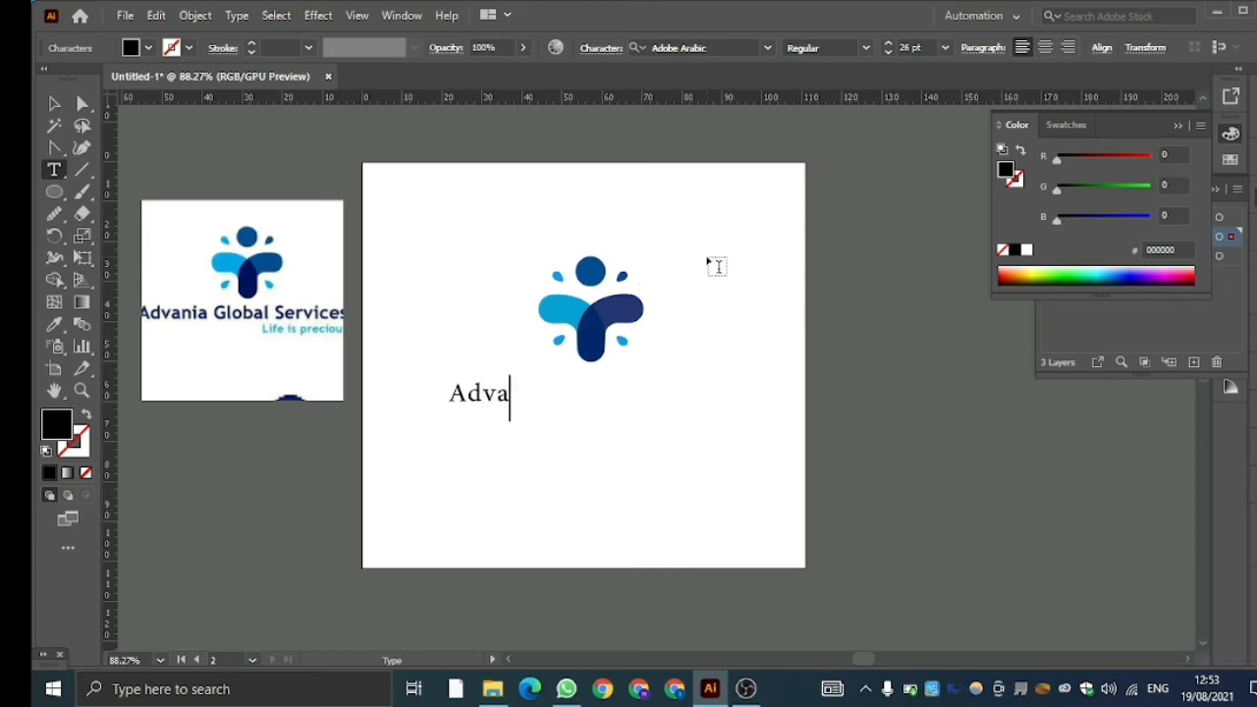
pyautogui.write('nia Gl')
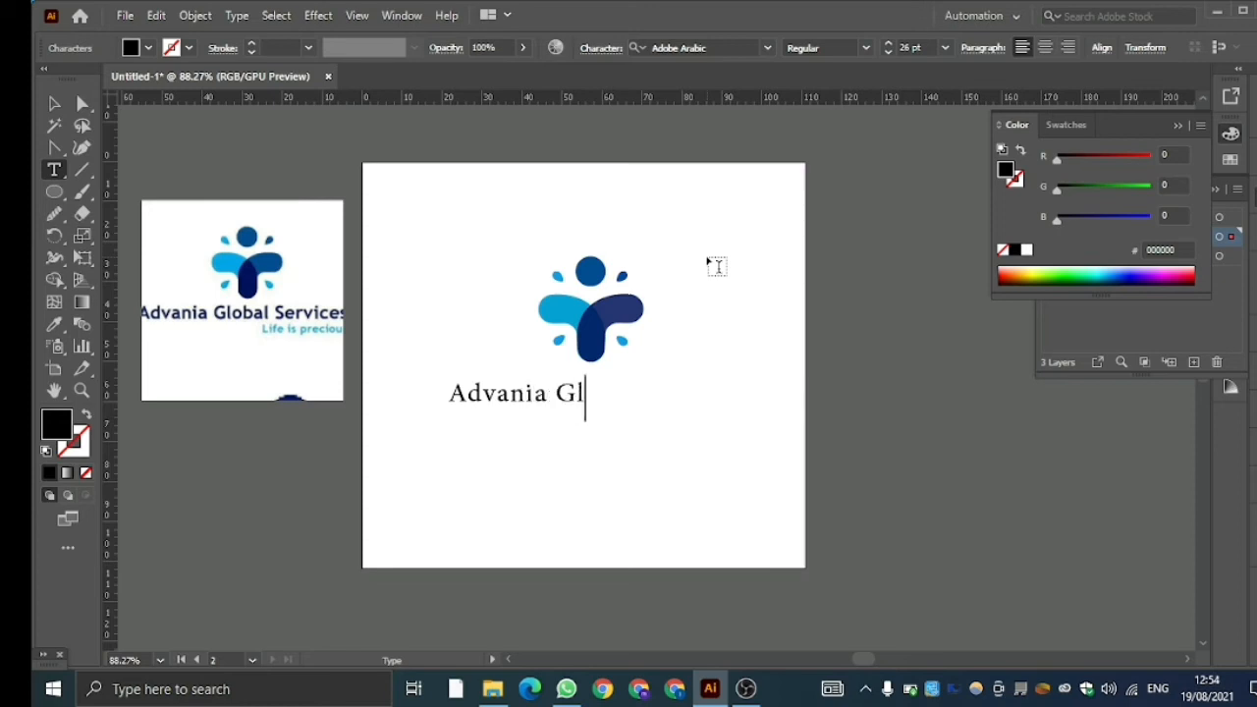
pyautogui.write('obal ')
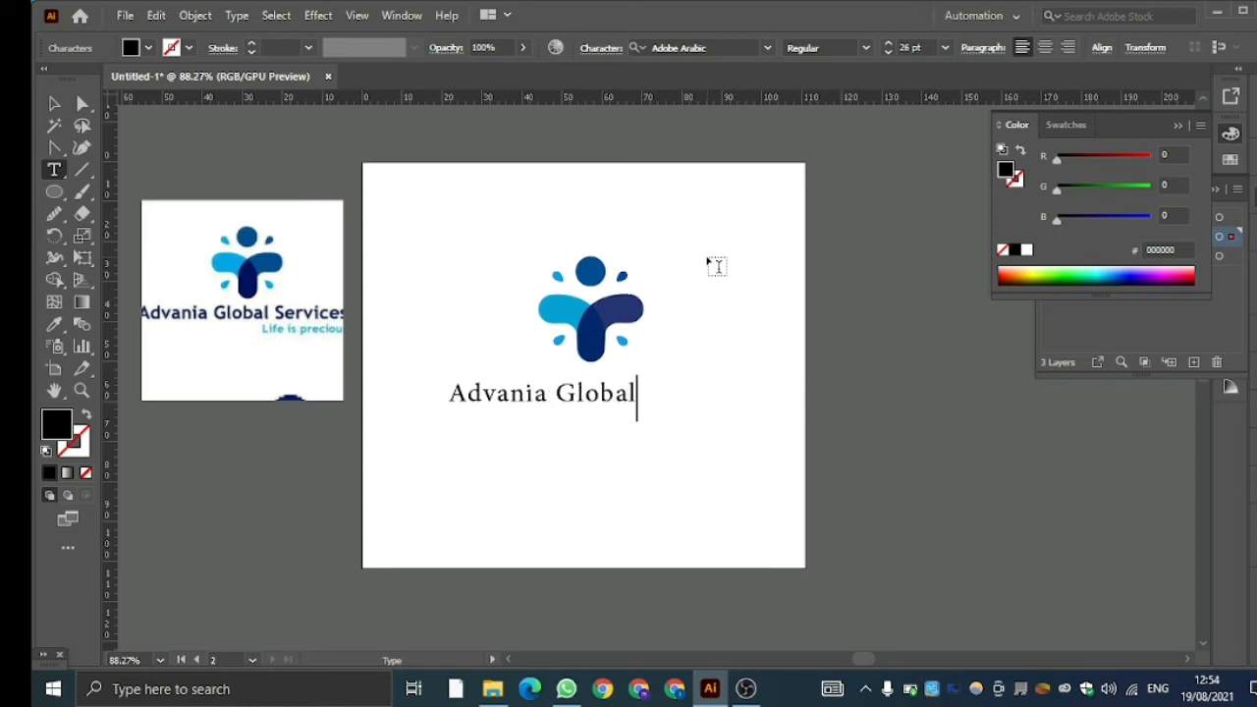
pyautogui.write('A')
pyautogui.press('BackSpace')
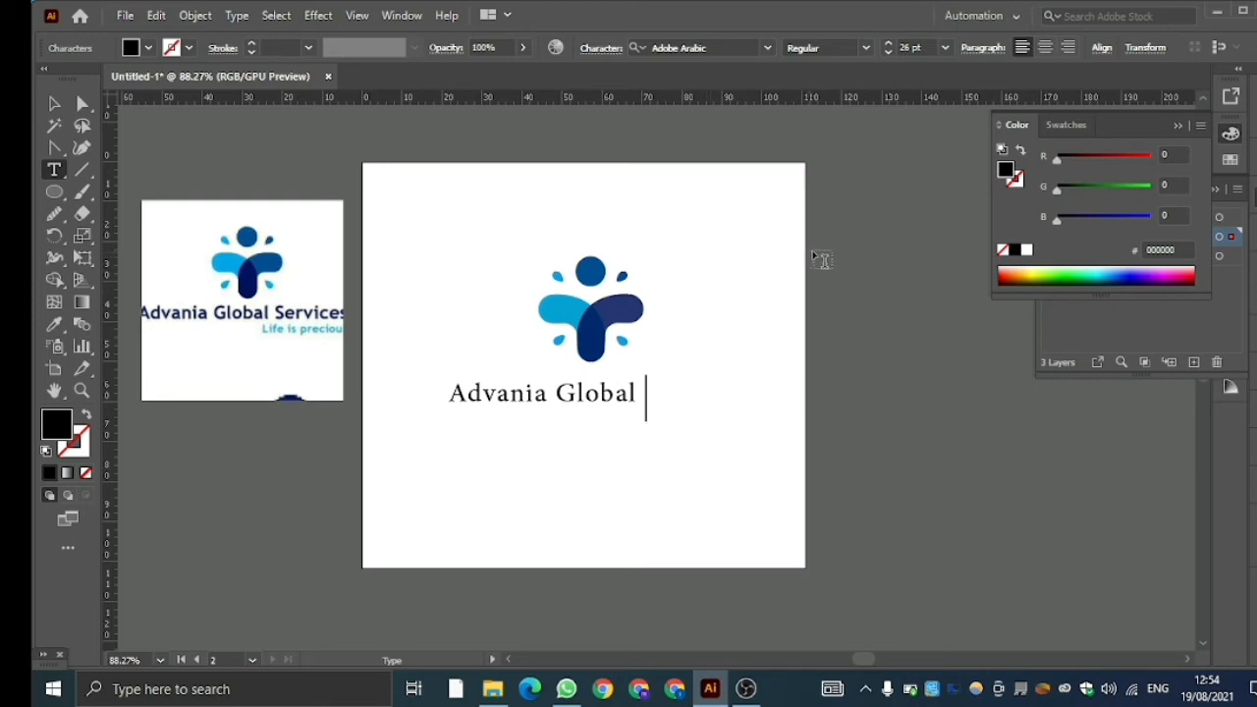
pyautogui.write('Servi')
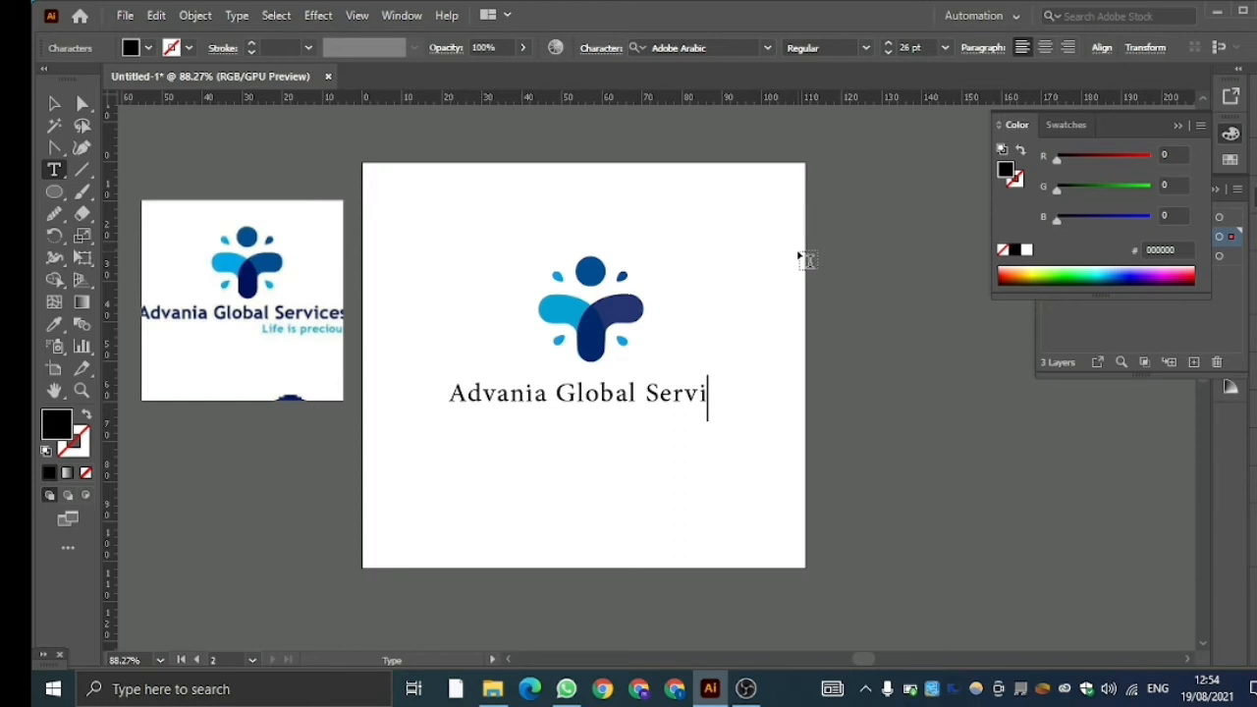
pyautogui.write('ces')
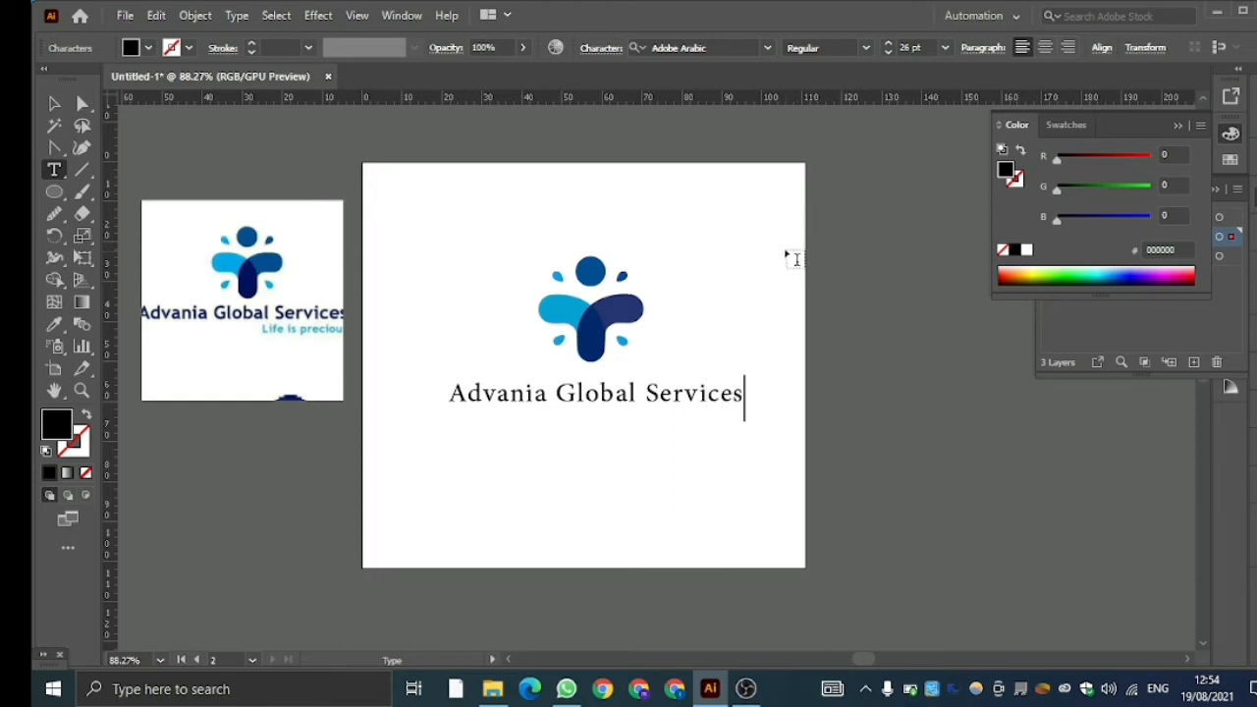
pyautogui.click(54, 103)
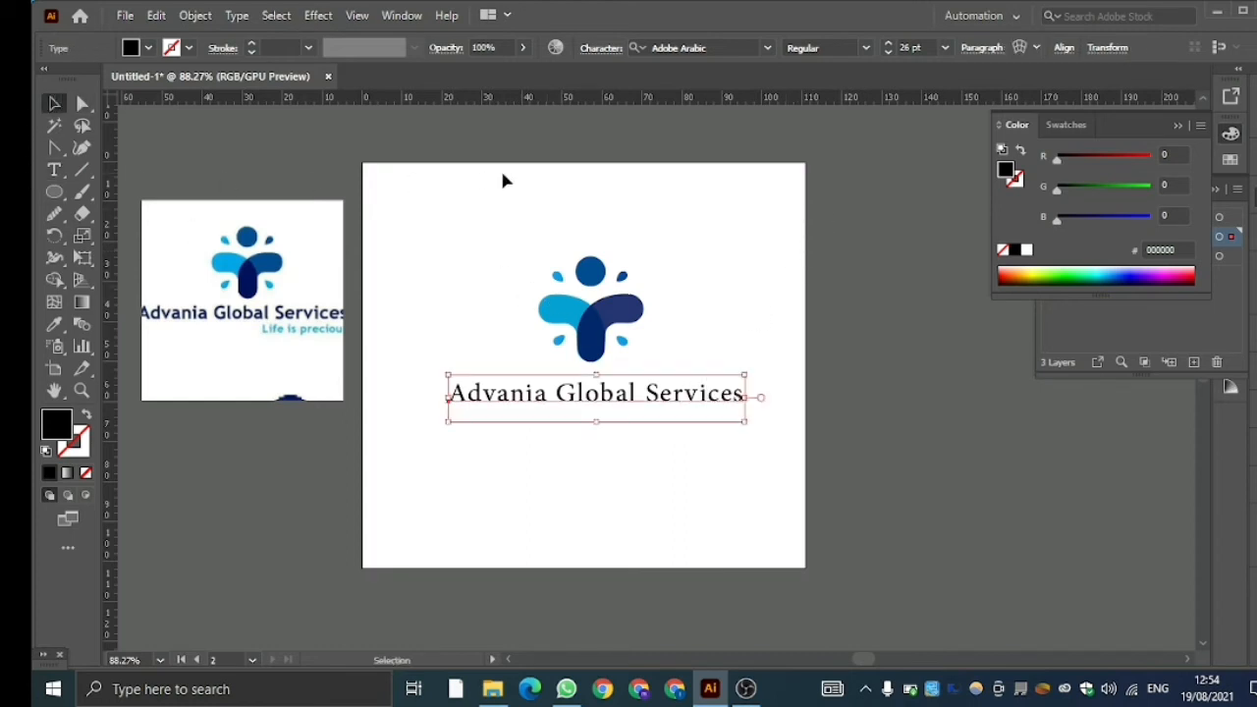
# Move the reference logo image higher beside the artboard.
pyautogui.moveTo(197, 331); pyautogui.dragTo(196, 248)
pyautogui.click(54, 392)
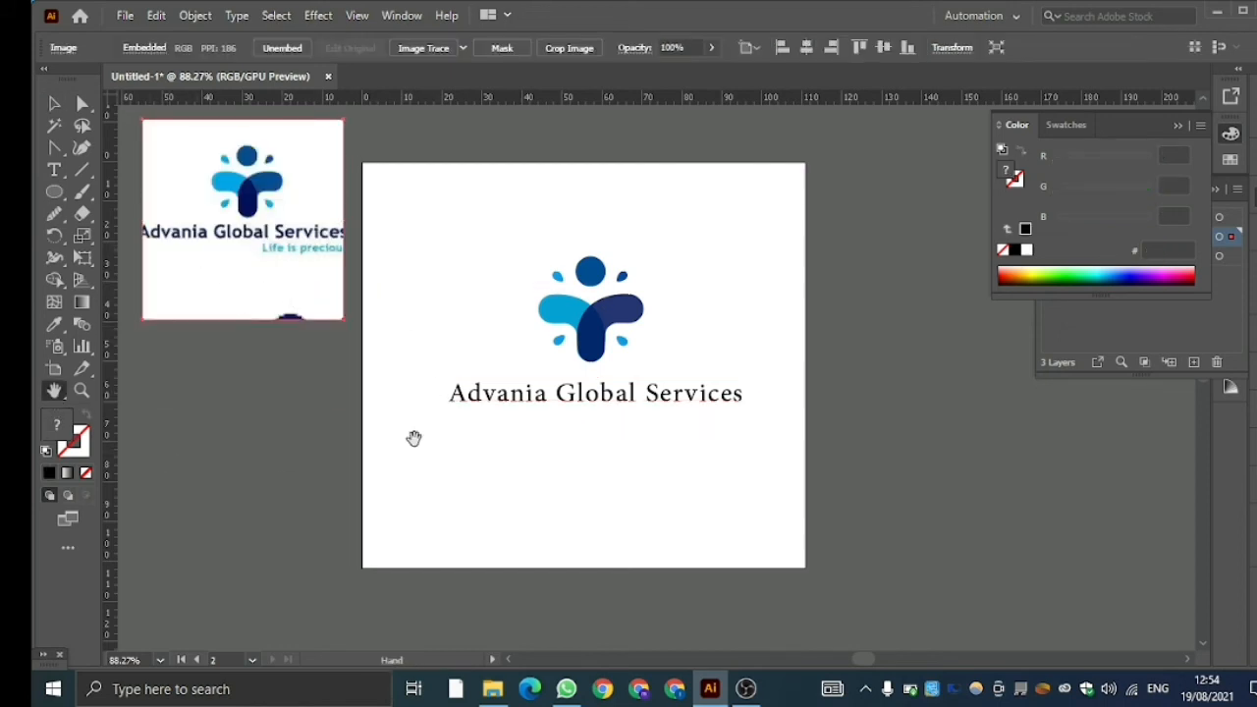
# Move the reference logo image so it overlaps the artboard's upper-left corner.
pyautogui.moveTo(413, 438); pyautogui.dragTo(364, 473)
pyautogui.click(54, 103)
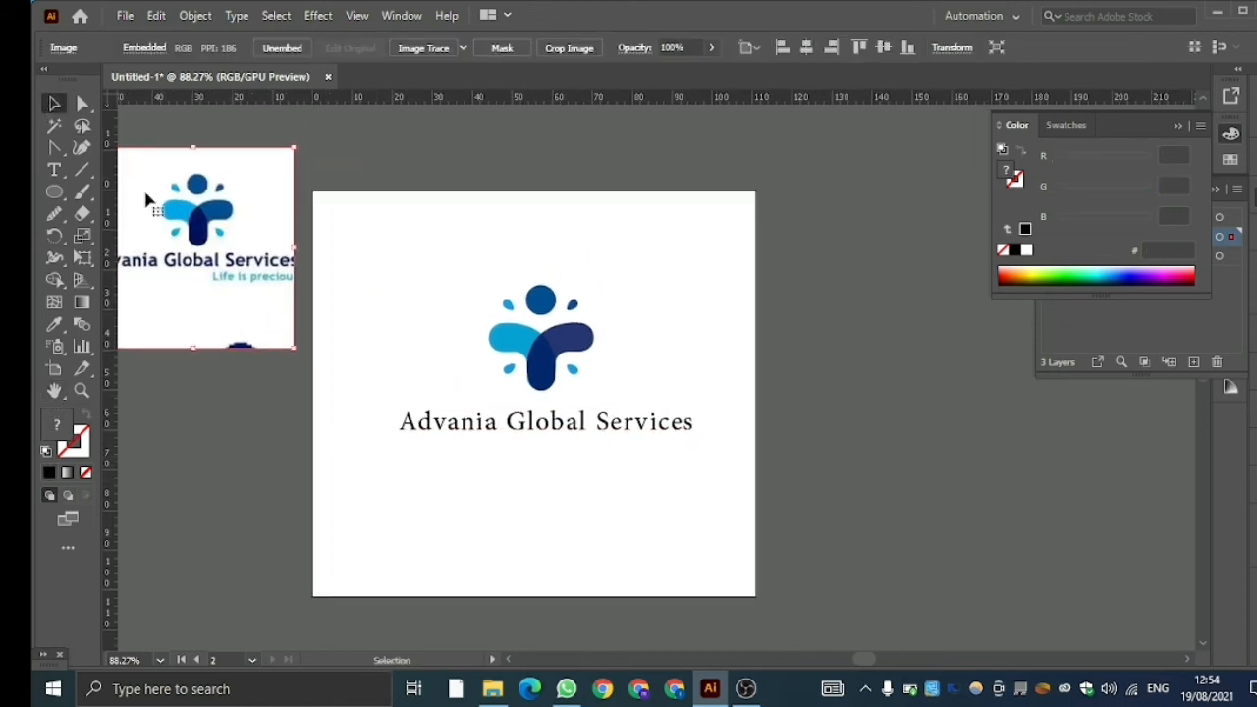
pyautogui.moveTo(146, 197); pyautogui.dragTo(348, 258)
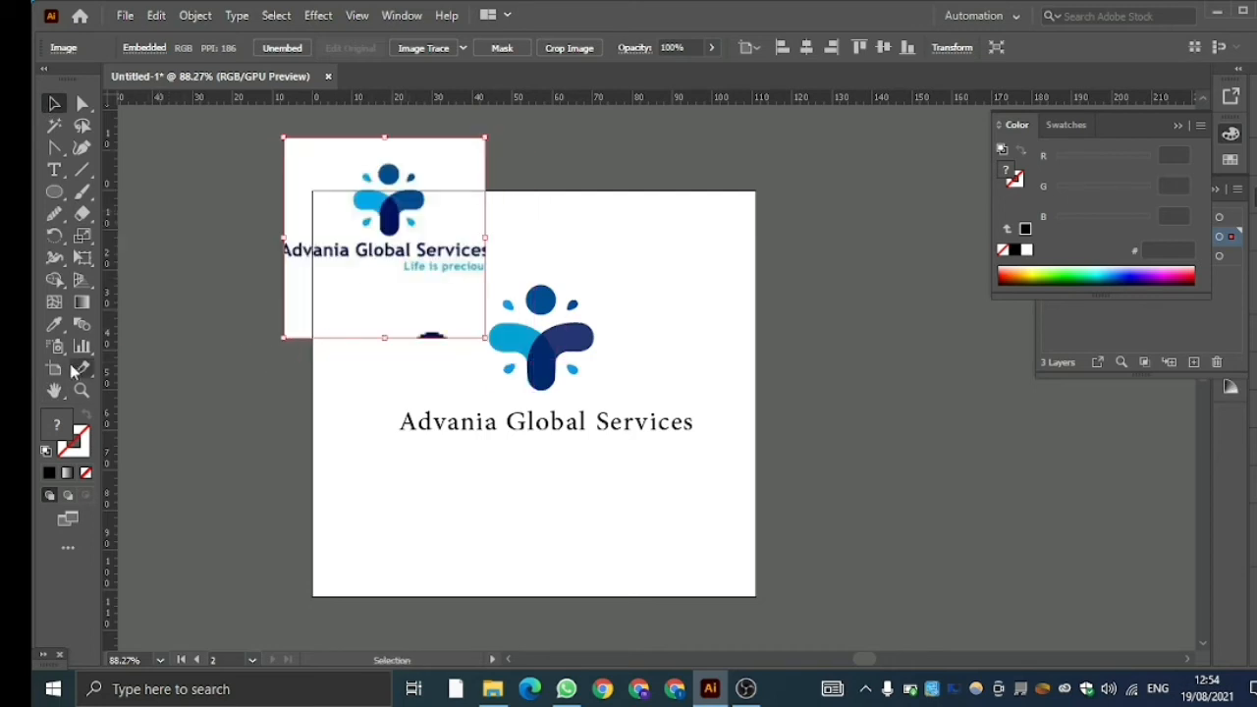
pyautogui.click(54, 392)
pyautogui.moveTo(359, 485); pyautogui.dragTo(228, 480)
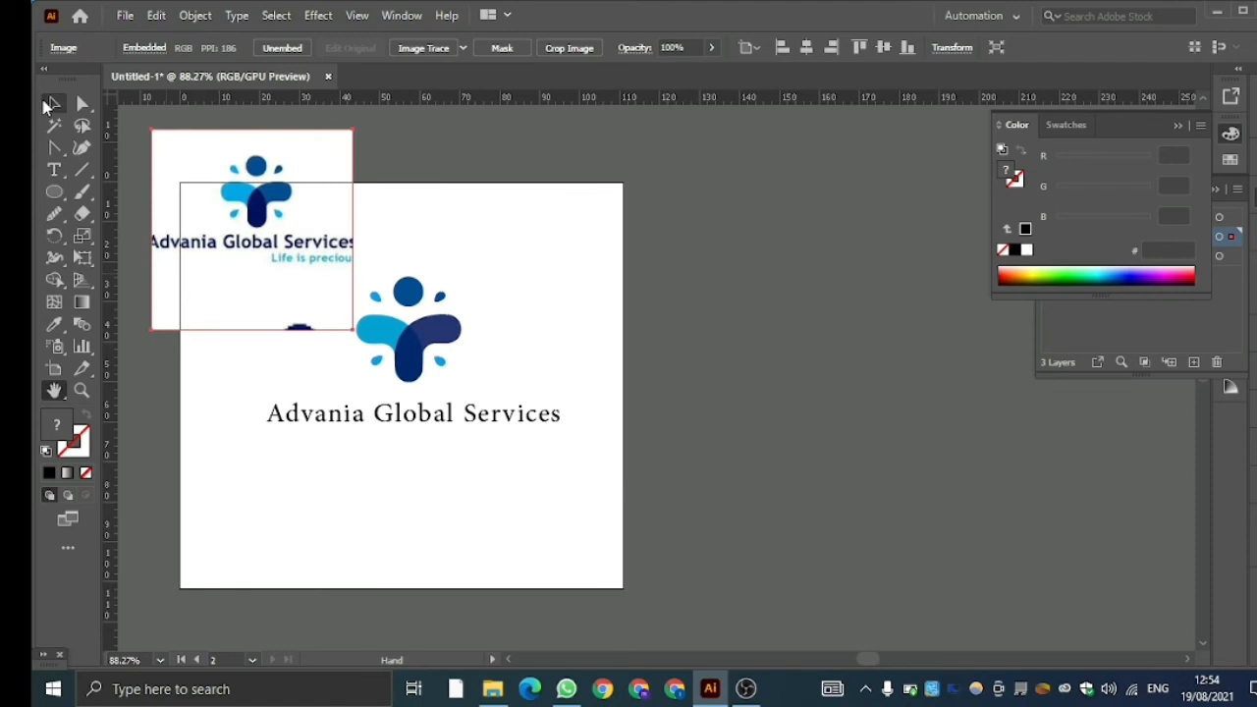
# Try to set the company name text in the Bahnschrift font.
pyautogui.click(54, 103)
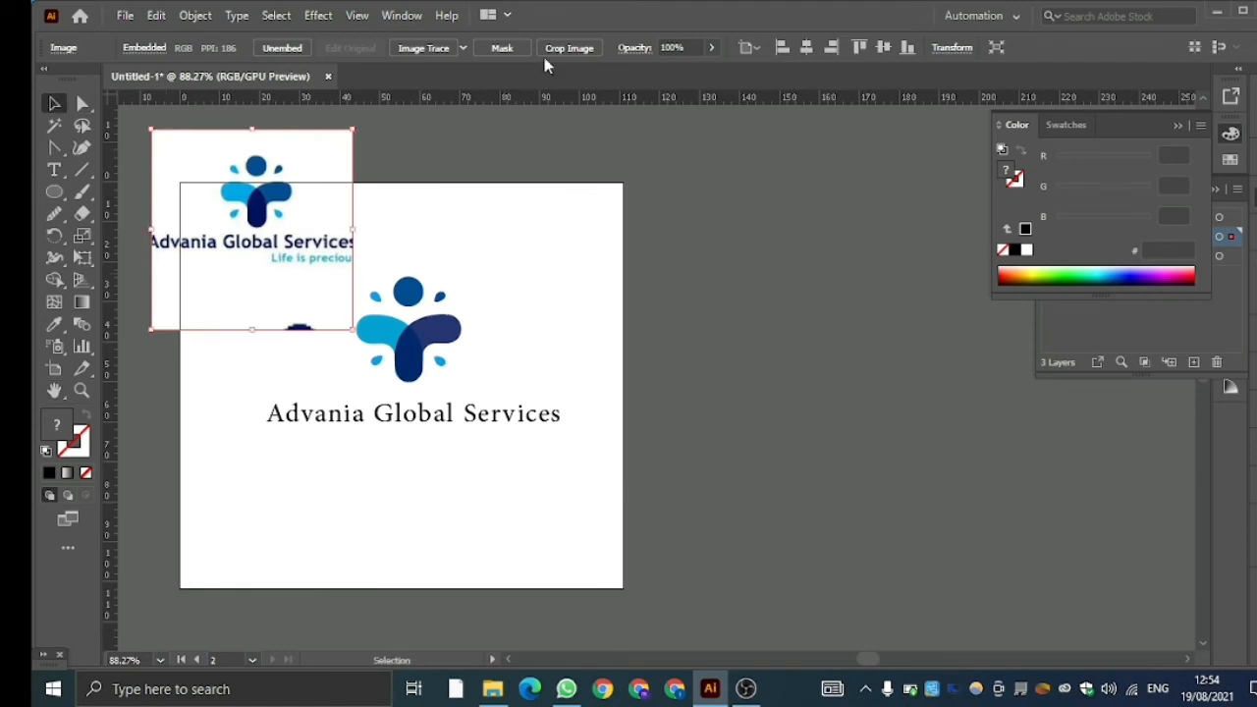
pyautogui.click(522, 429)
pyautogui.click(766, 53)
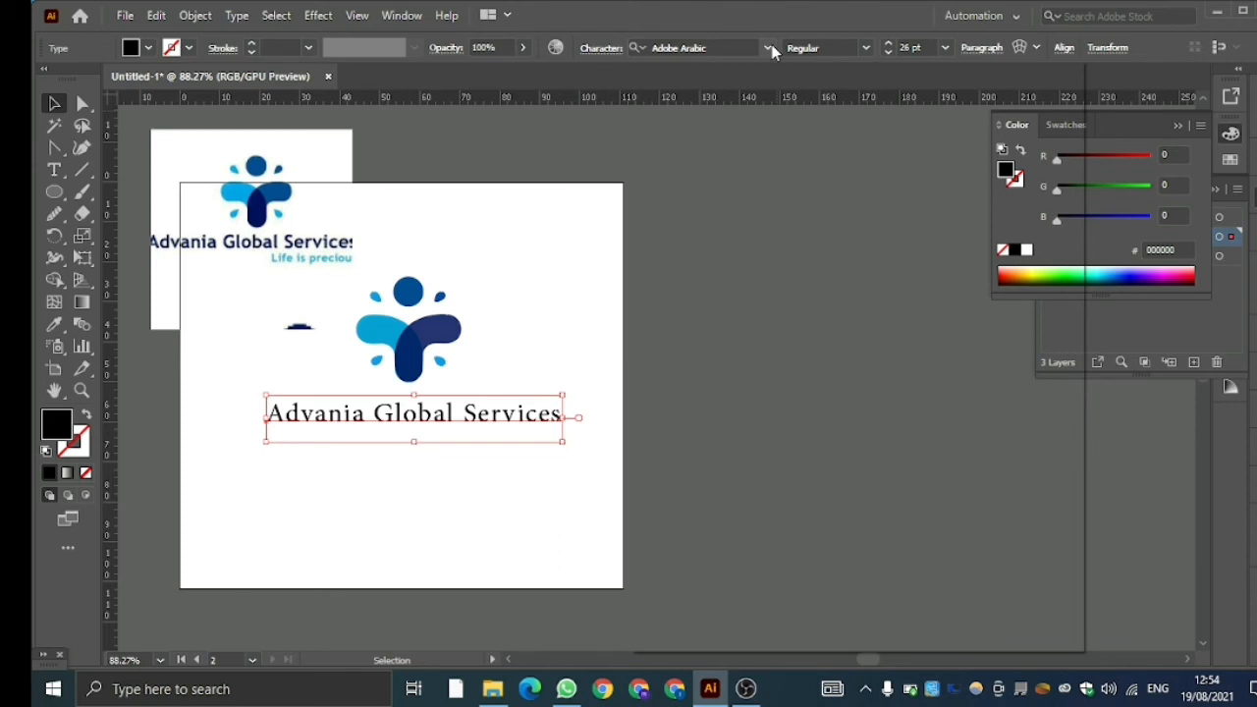
pyautogui.click(768, 49)
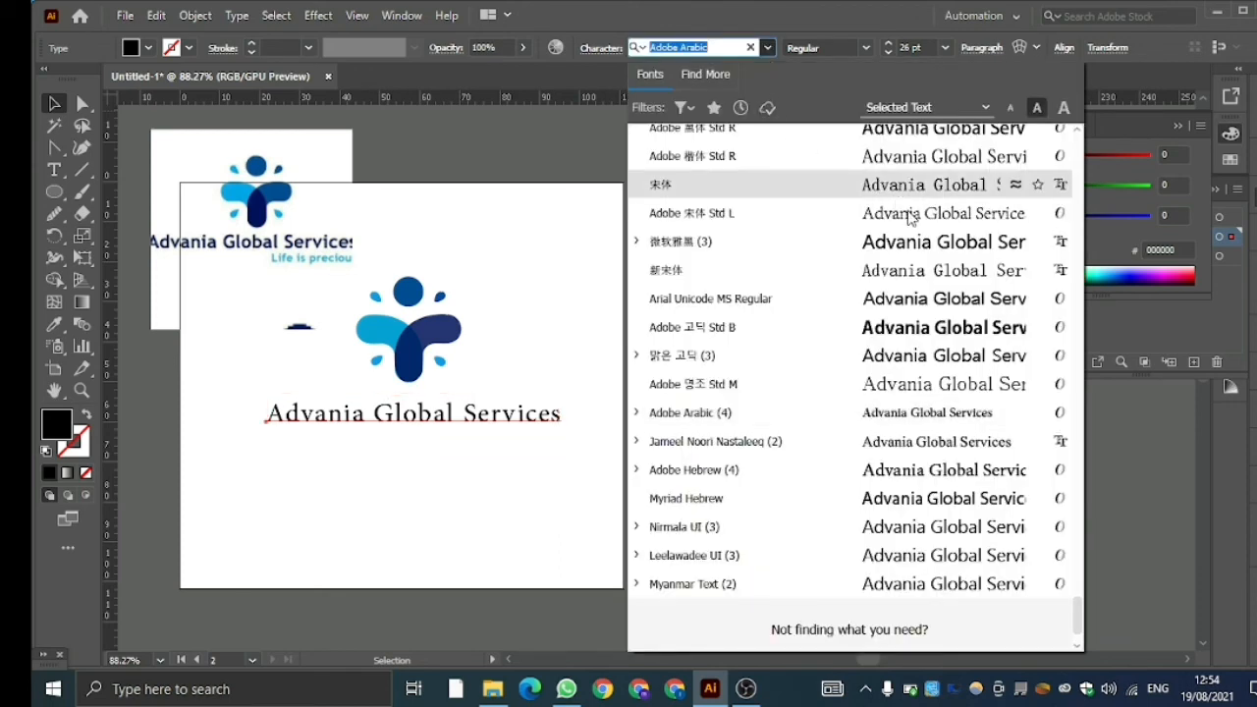
pyautogui.scroll(3, 910, 216)
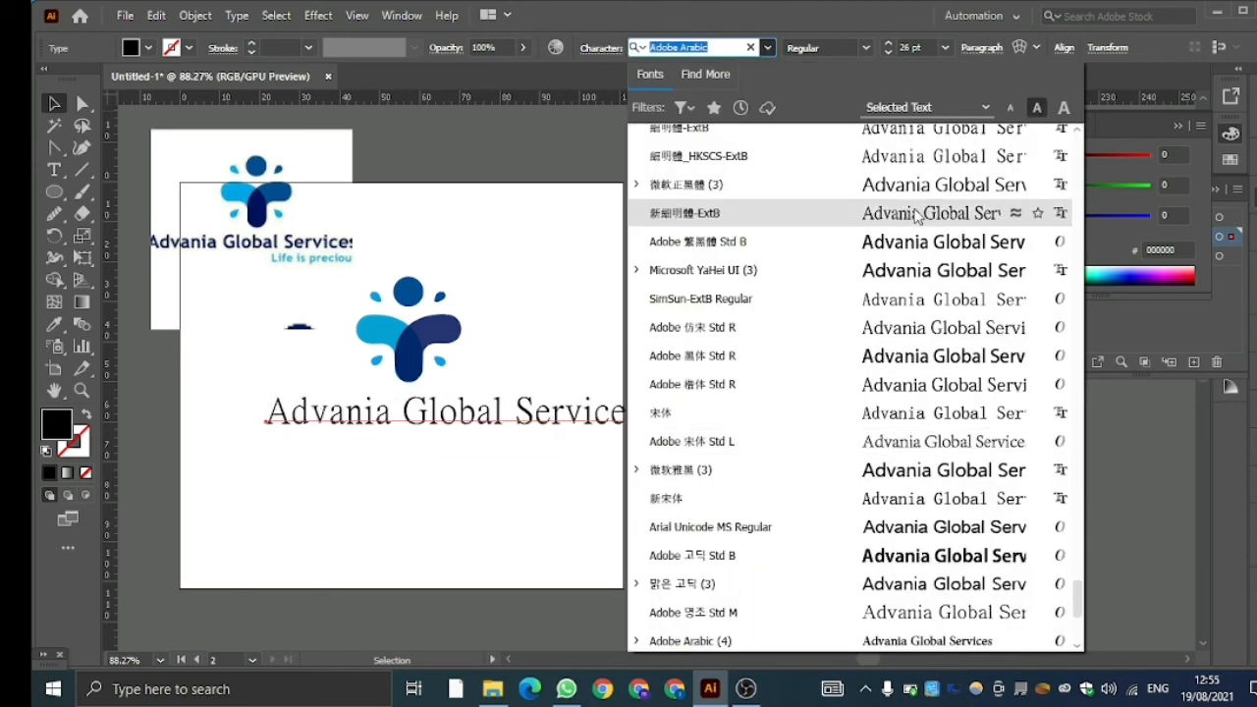
pyautogui.scroll(8, 1078, 574)
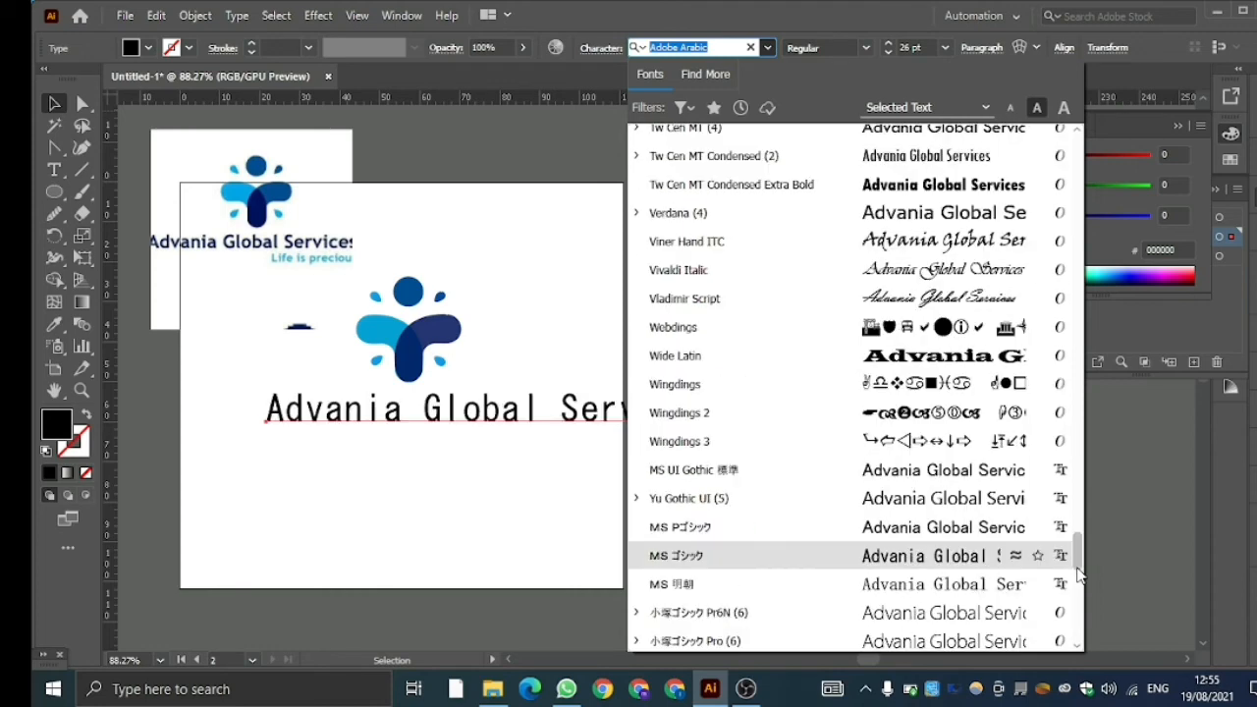
pyautogui.scroll(10, 1080, 442)
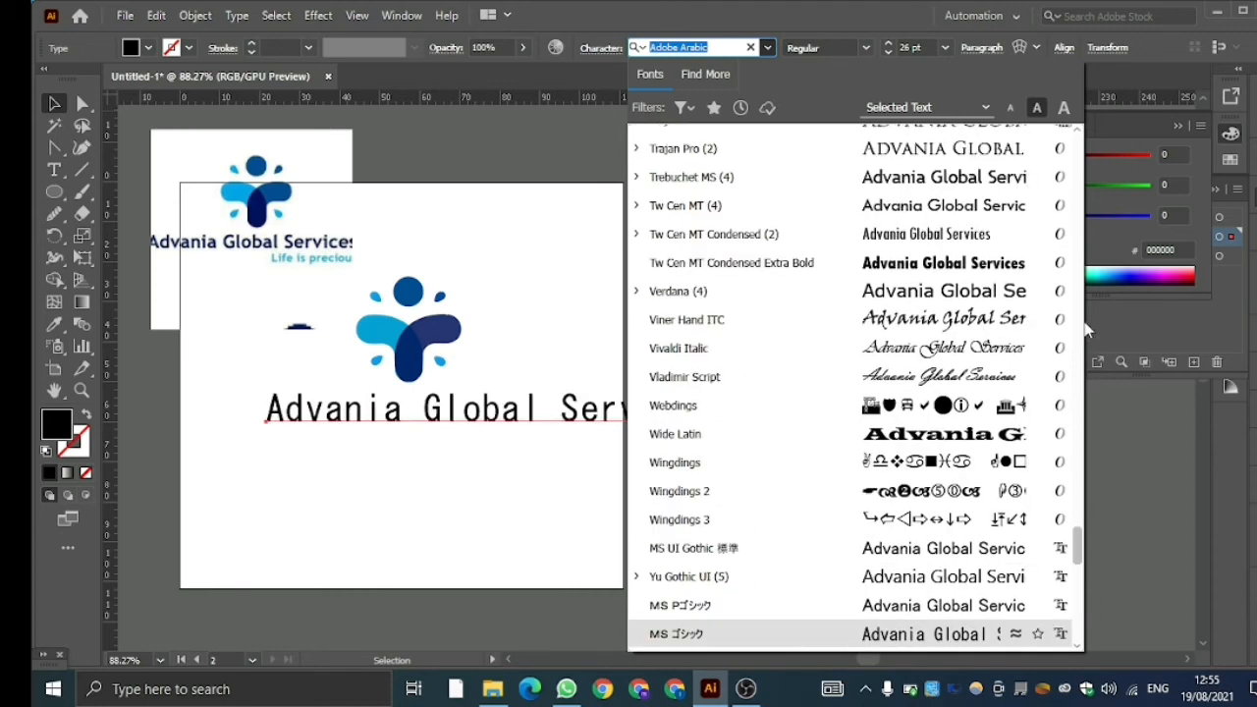
pyautogui.scroll(10, 1078, 182)
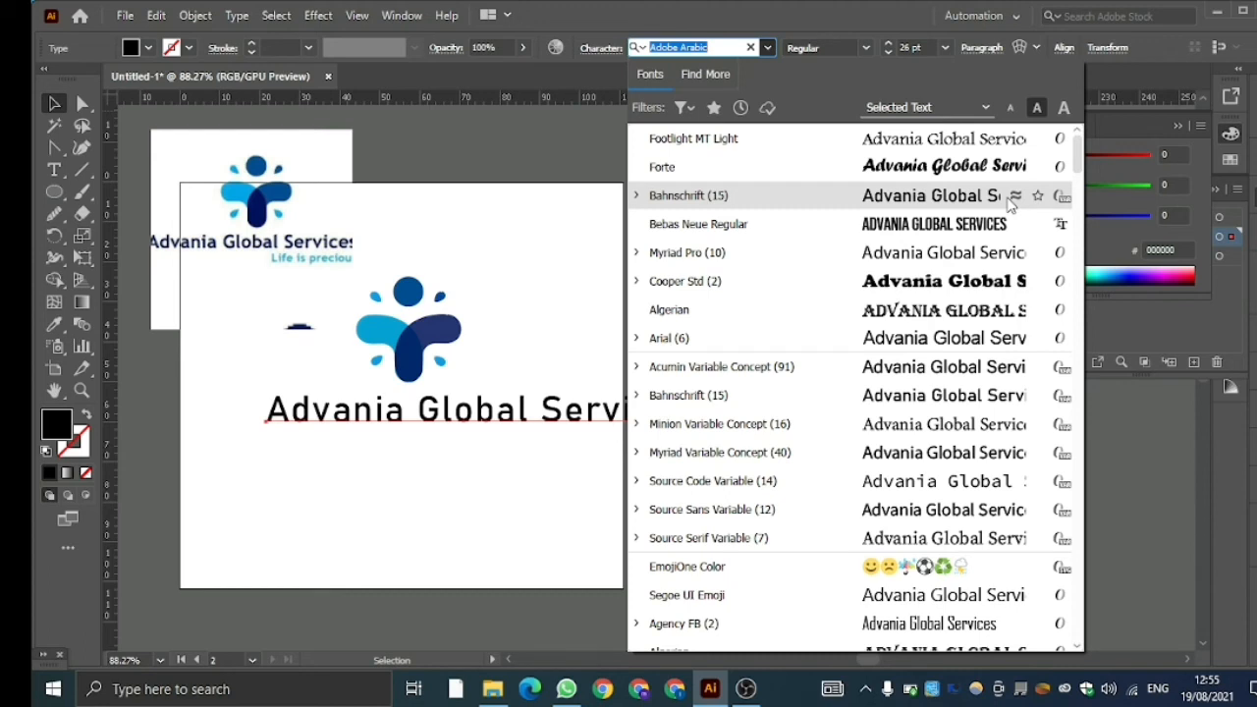
pyautogui.click(1012, 197)
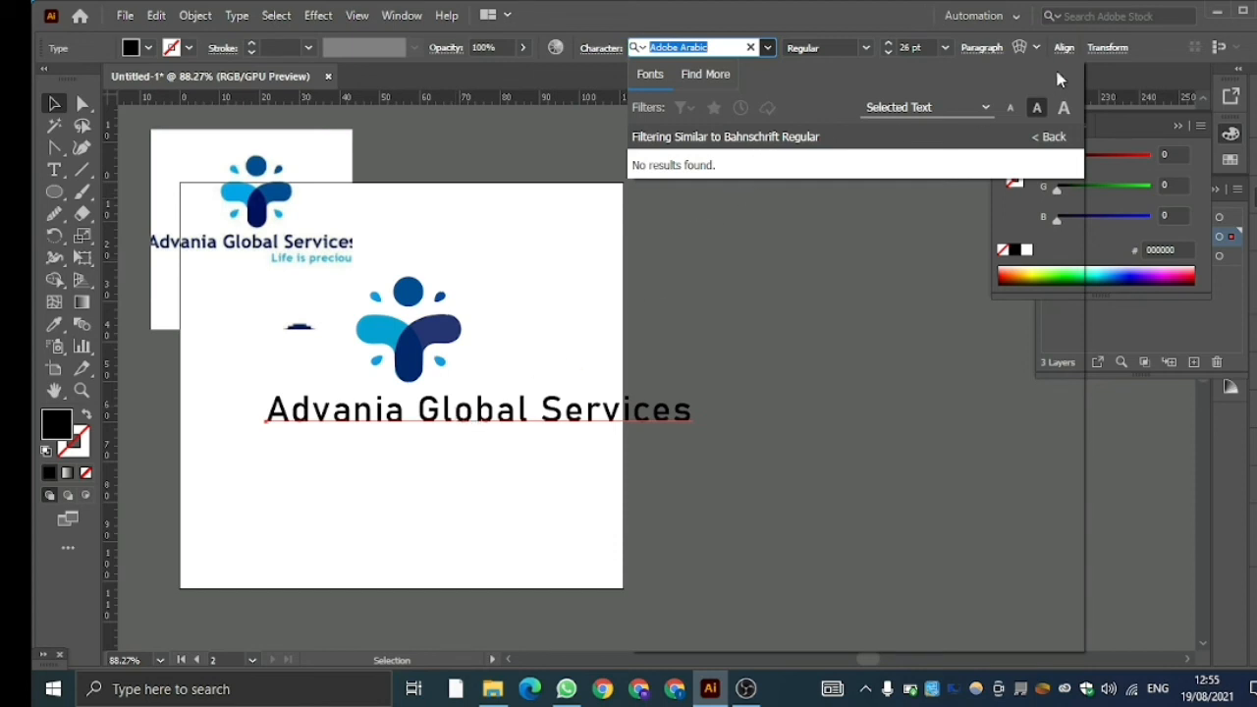
pyautogui.press('Return')
pyautogui.click(462, 422)
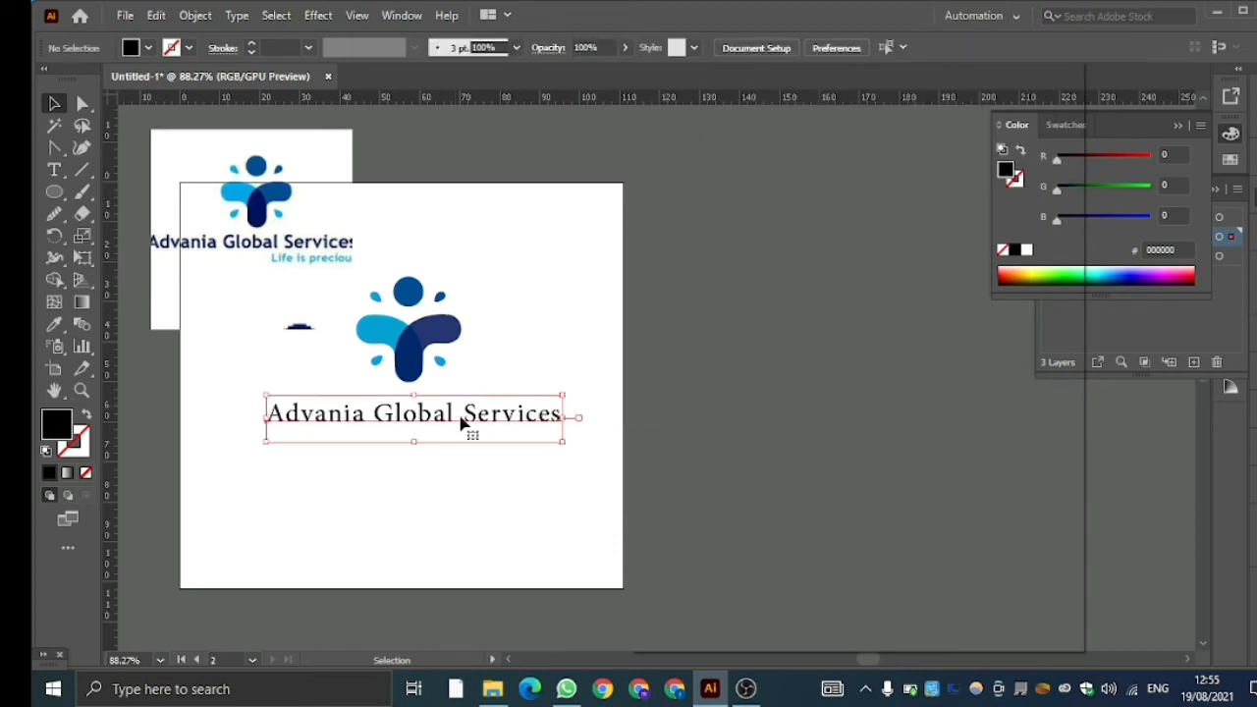
pyautogui.click(768, 48)
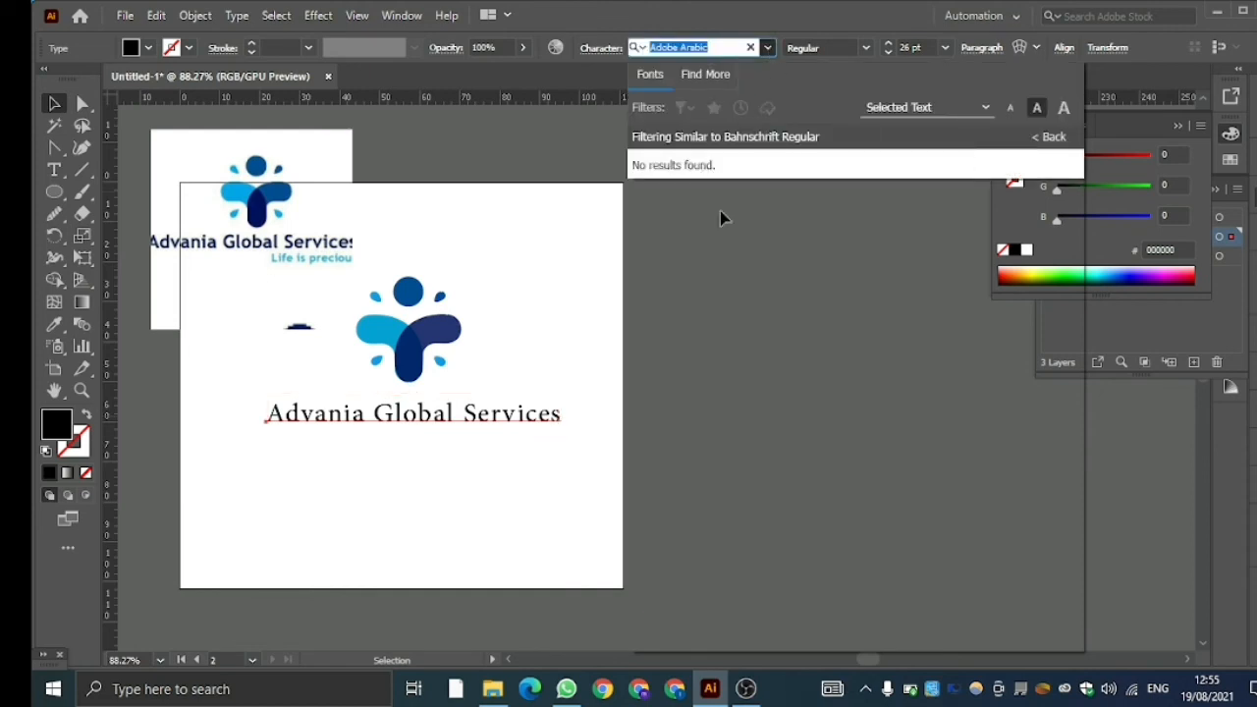
pyautogui.click(875, 269)
pyautogui.click(541, 426)
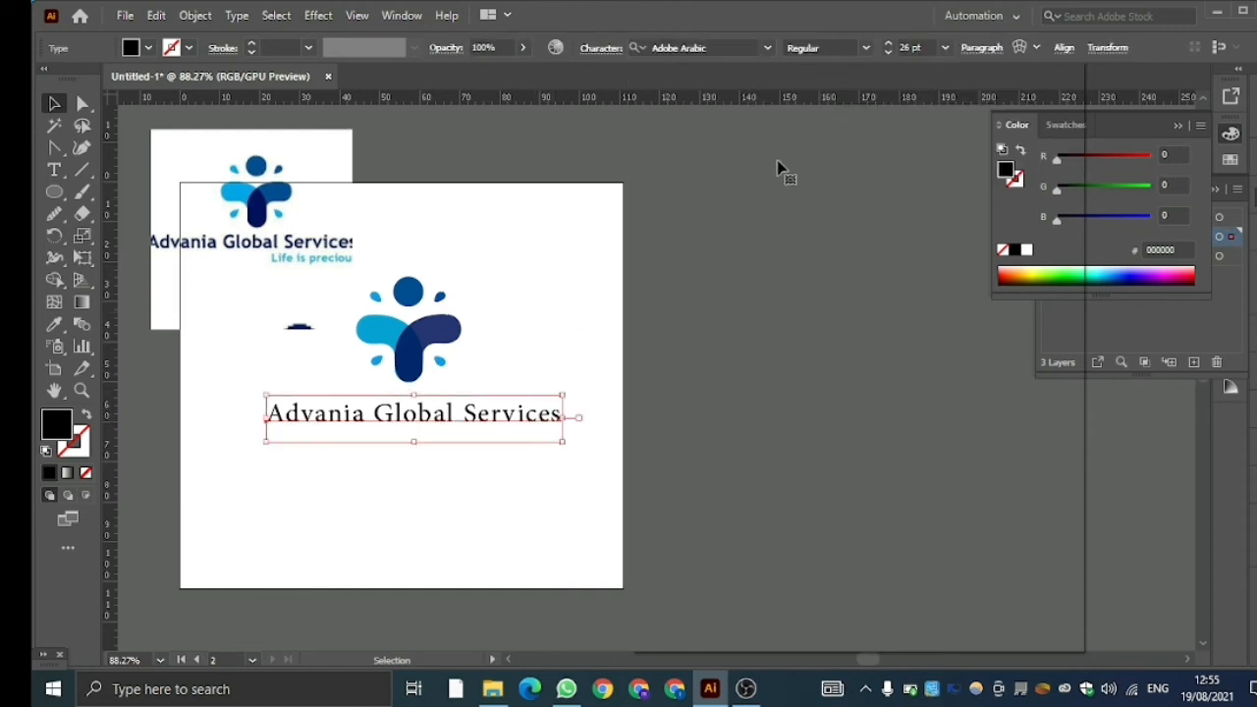
pyautogui.click(985, 605)
pyautogui.moveTo(868, 666); pyautogui.dragTo(862, 662)
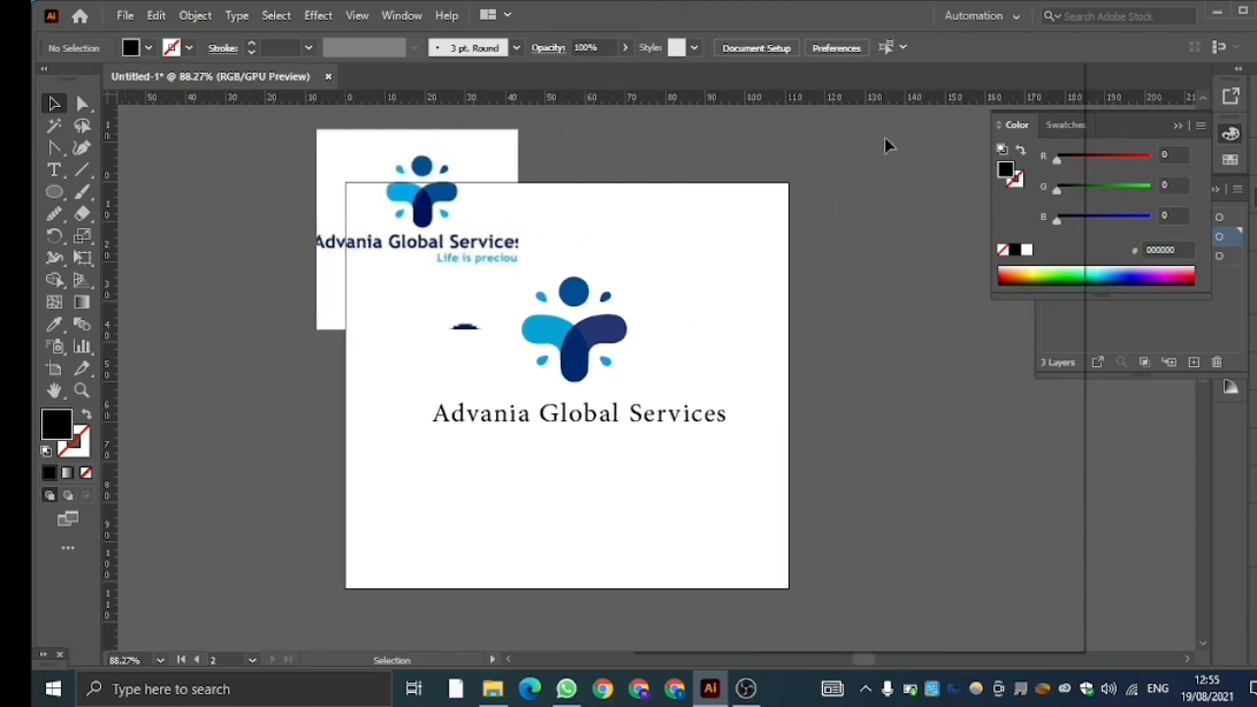
pyautogui.click(485, 421)
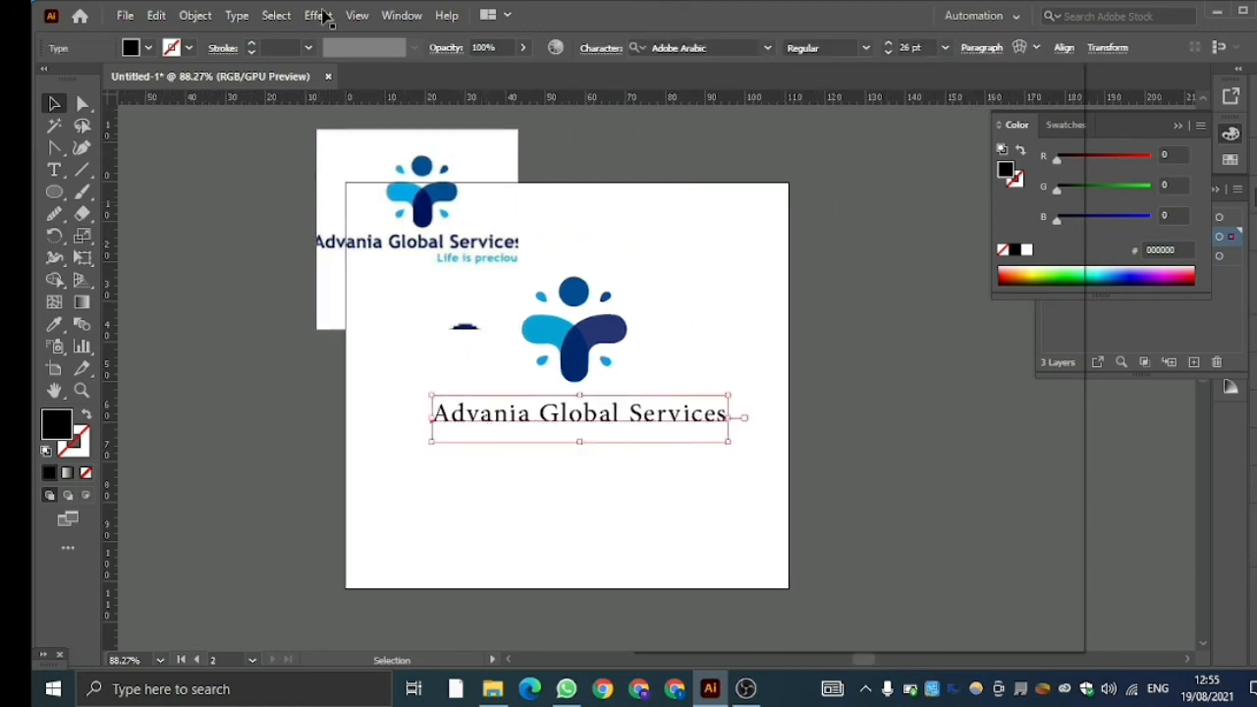
pyautogui.click(194, 18)
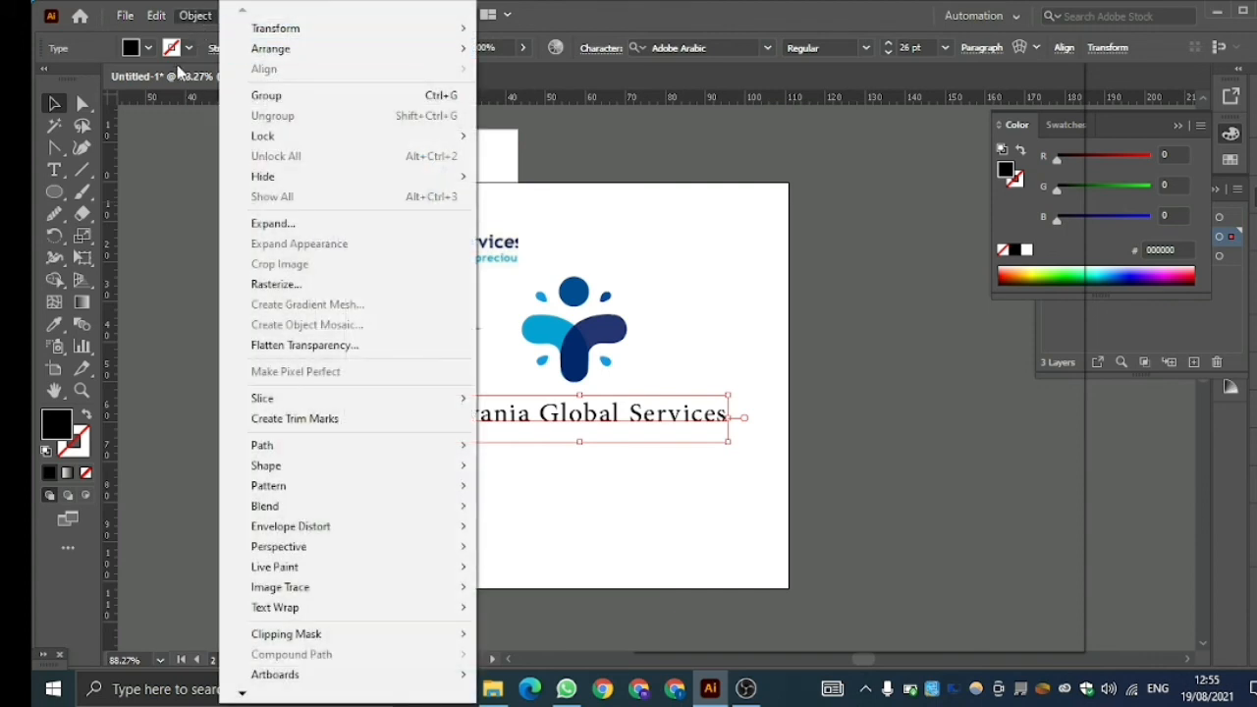
pyautogui.click(172, 118)
# Change the company name text's font to Bahnschrift Regular.
pyautogui.click(481, 416)
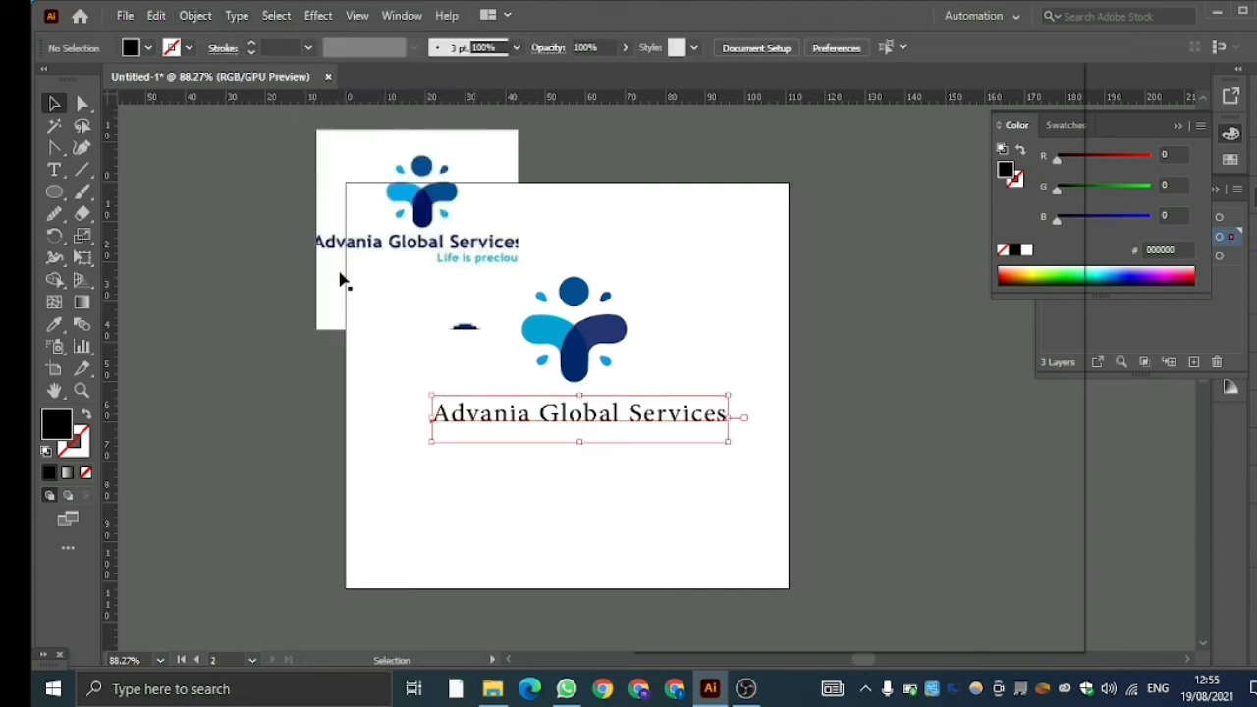
pyautogui.click(237, 15)
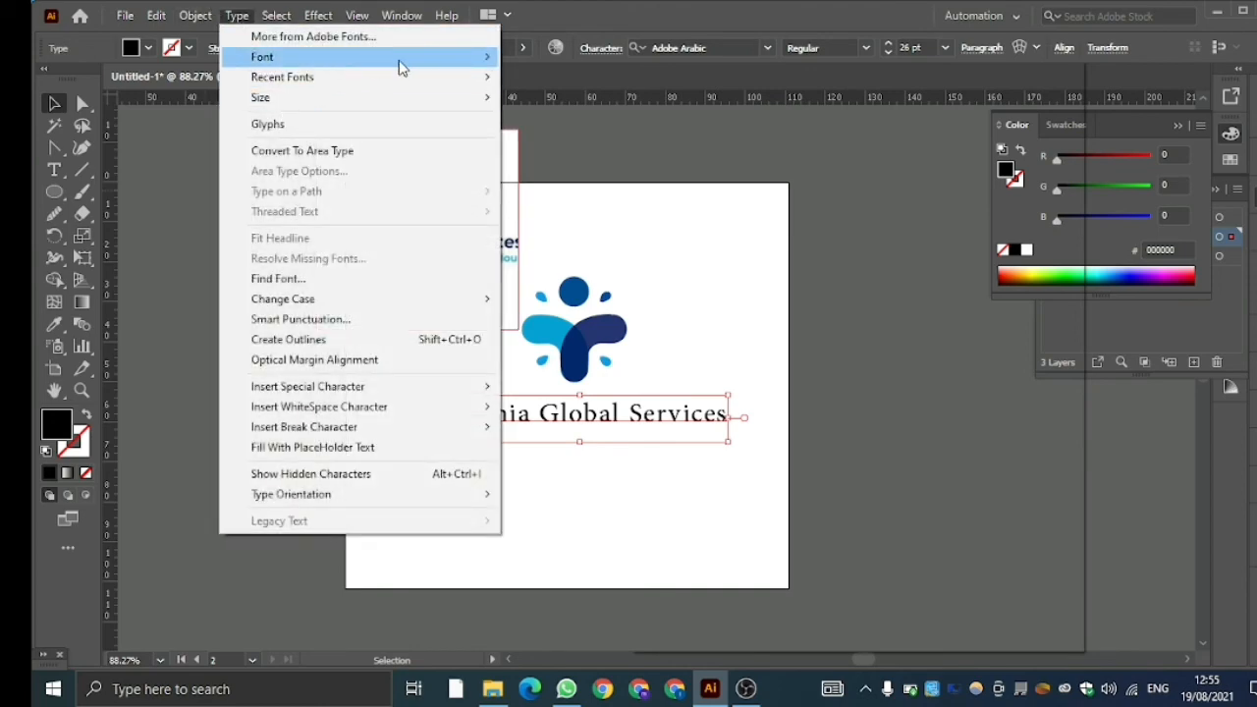
pyautogui.click(449, 58)
pyautogui.moveTo(528, 66)
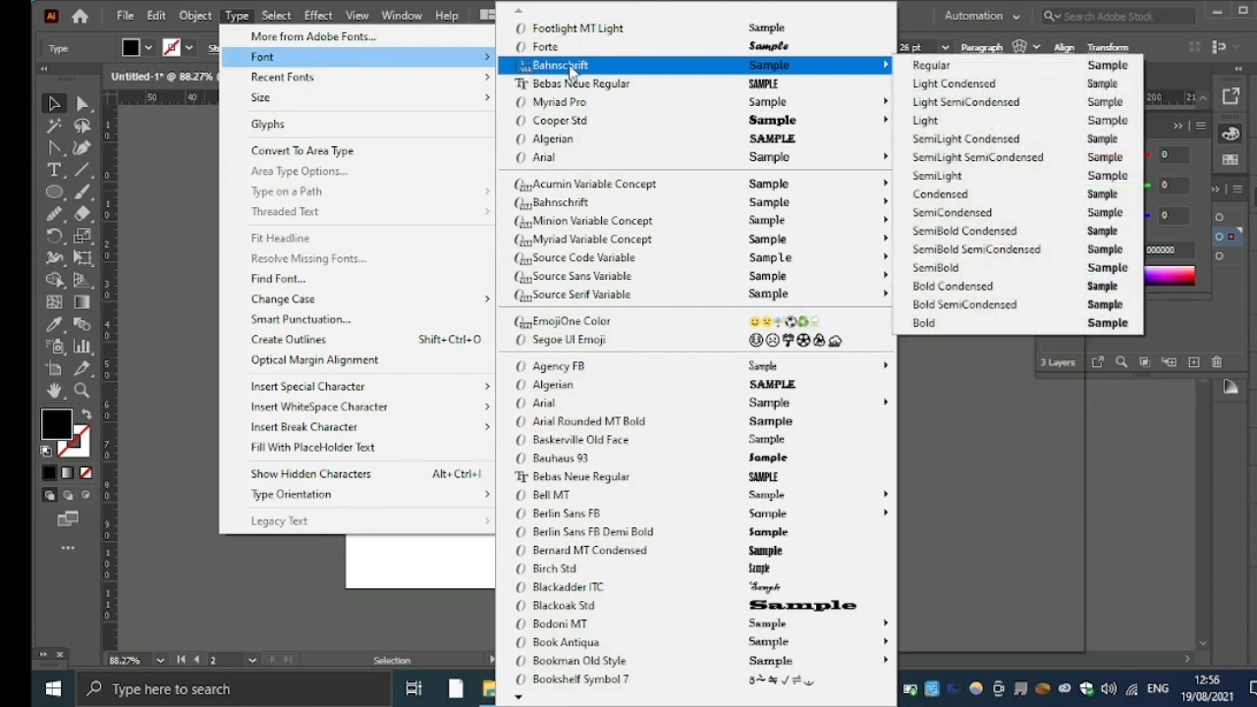
pyautogui.click(928, 66)
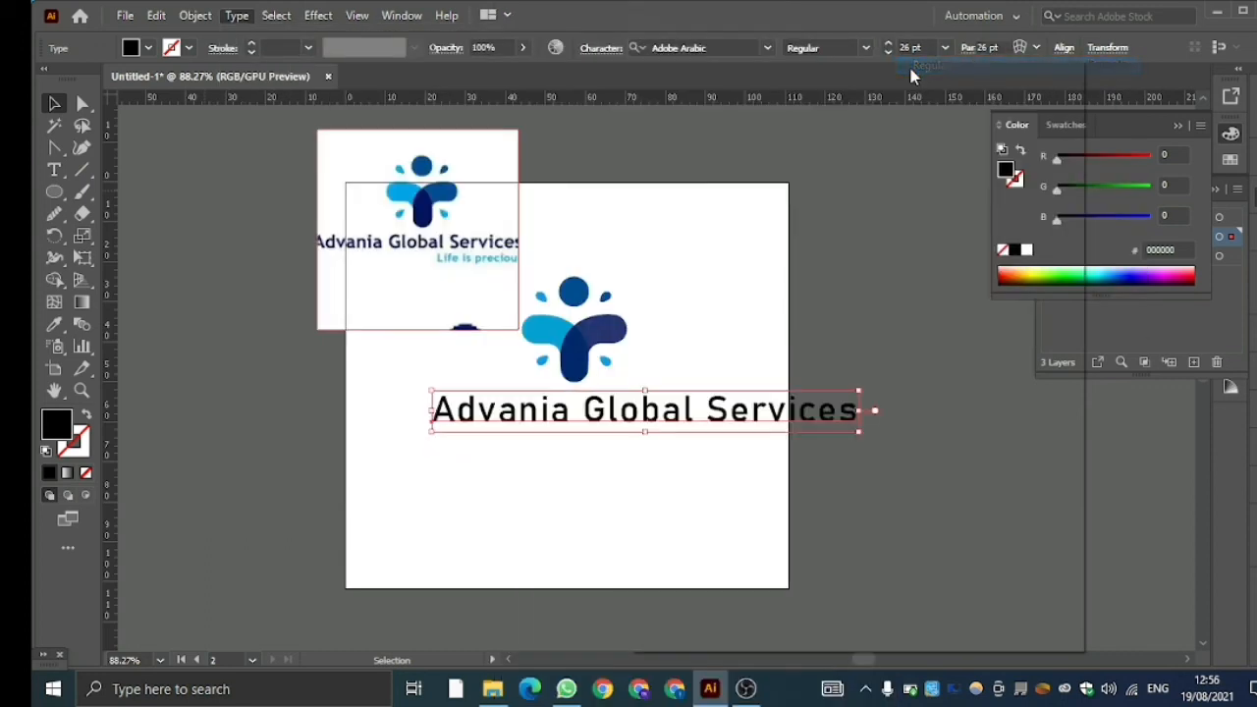
pyautogui.click(890, 244)
# Scale the company name text down so it fits within the artboard below the figure.
pyautogui.click(749, 409)
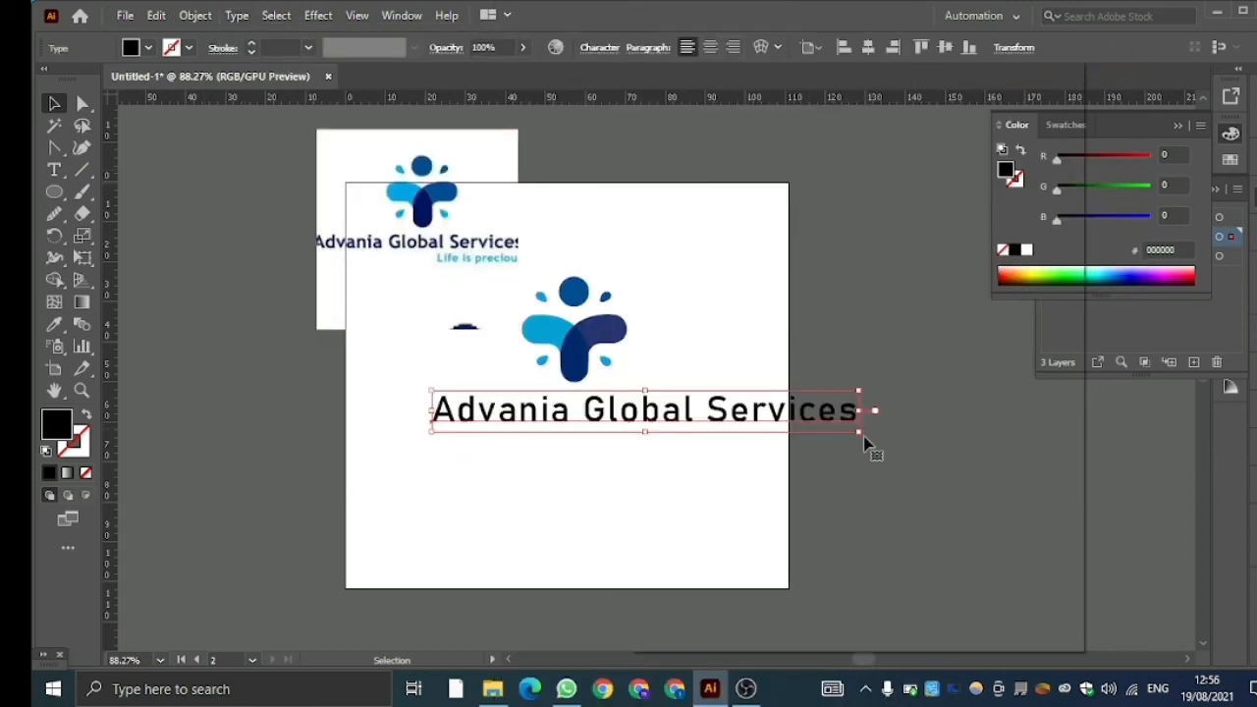
pyautogui.moveTo(861, 437); pyautogui.dragTo(711, 428)
pyautogui.click(696, 454)
# Recolour the company name with the dark navy sampled from the name in the reference logo image.
pyautogui.click(547, 413)
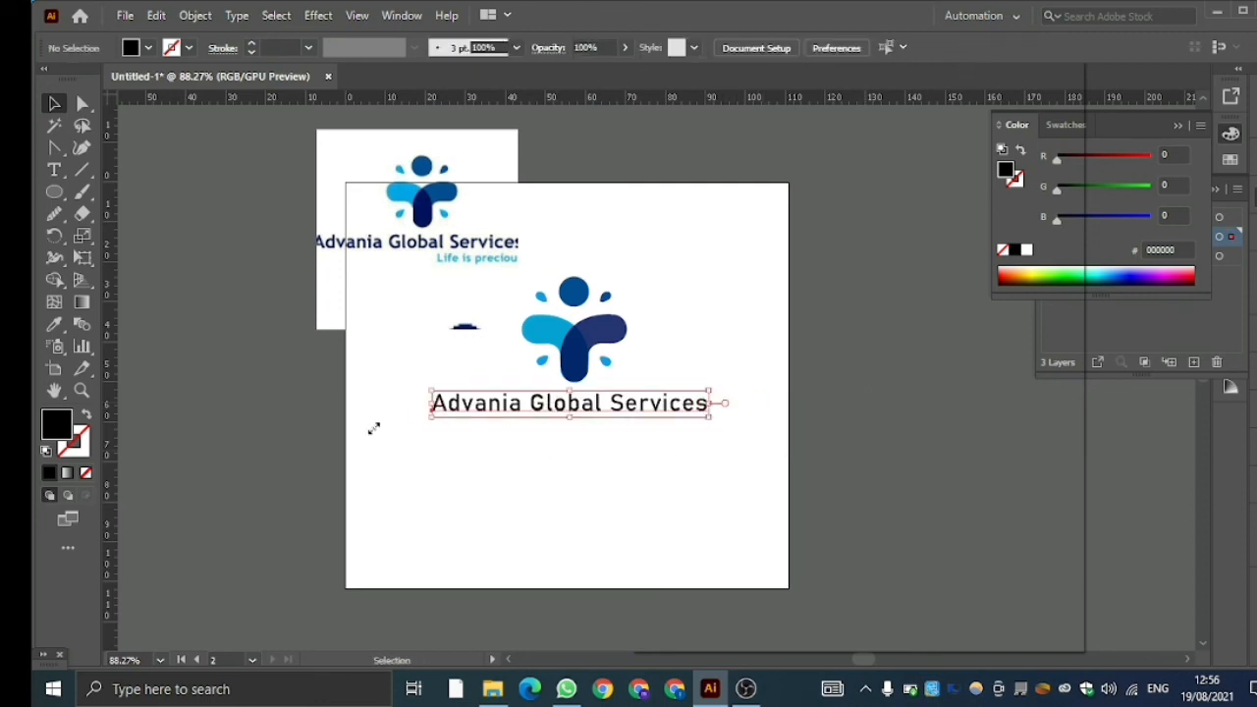
pyautogui.click(54, 324)
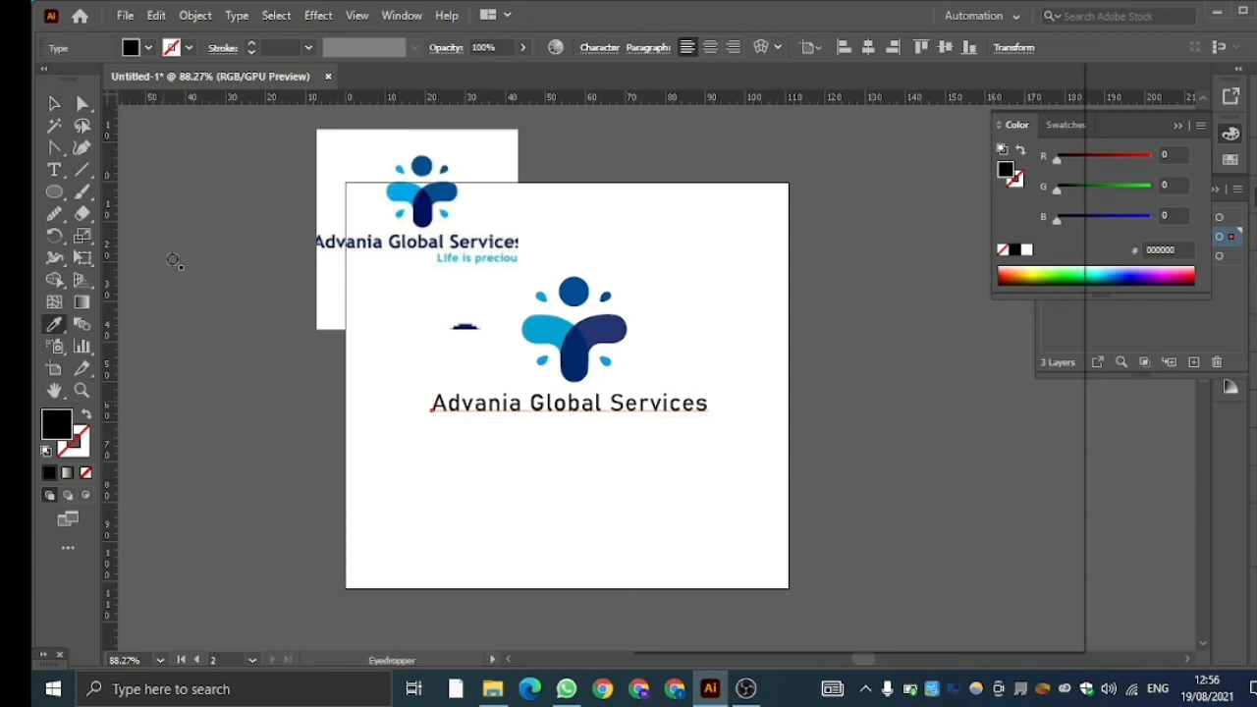
pyautogui.click(374, 246)
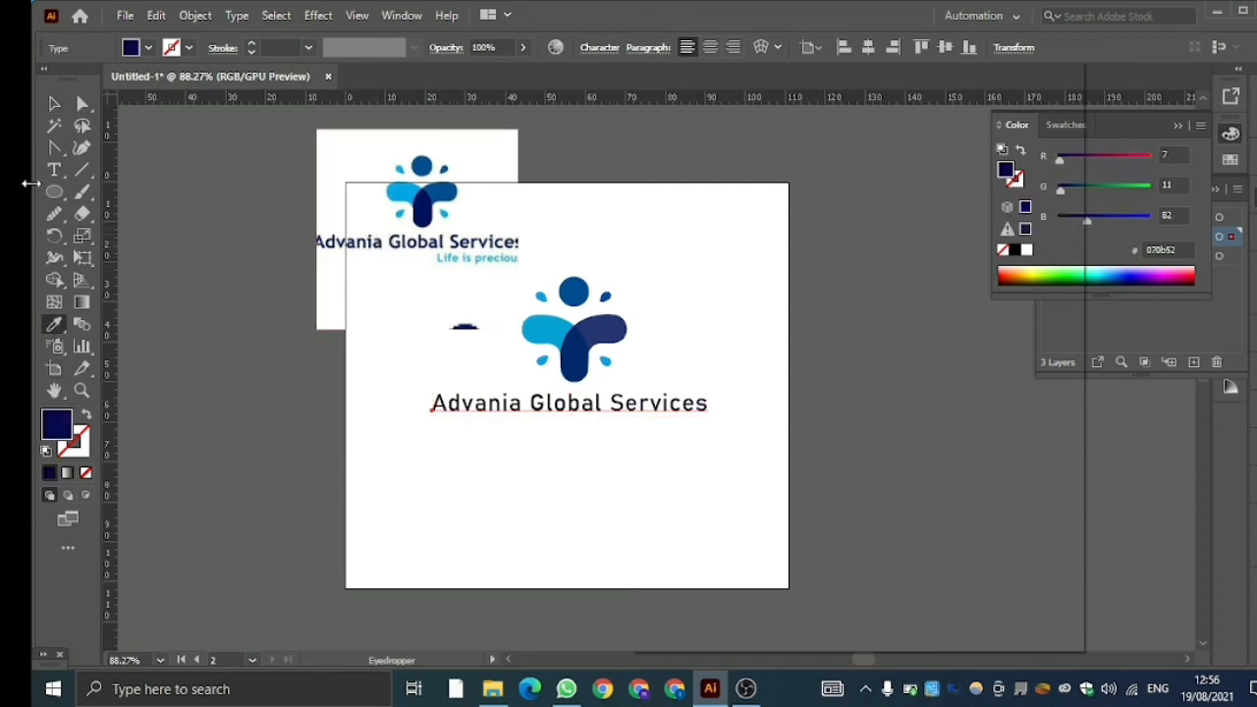
pyautogui.click(54, 103)
pyautogui.click(308, 356)
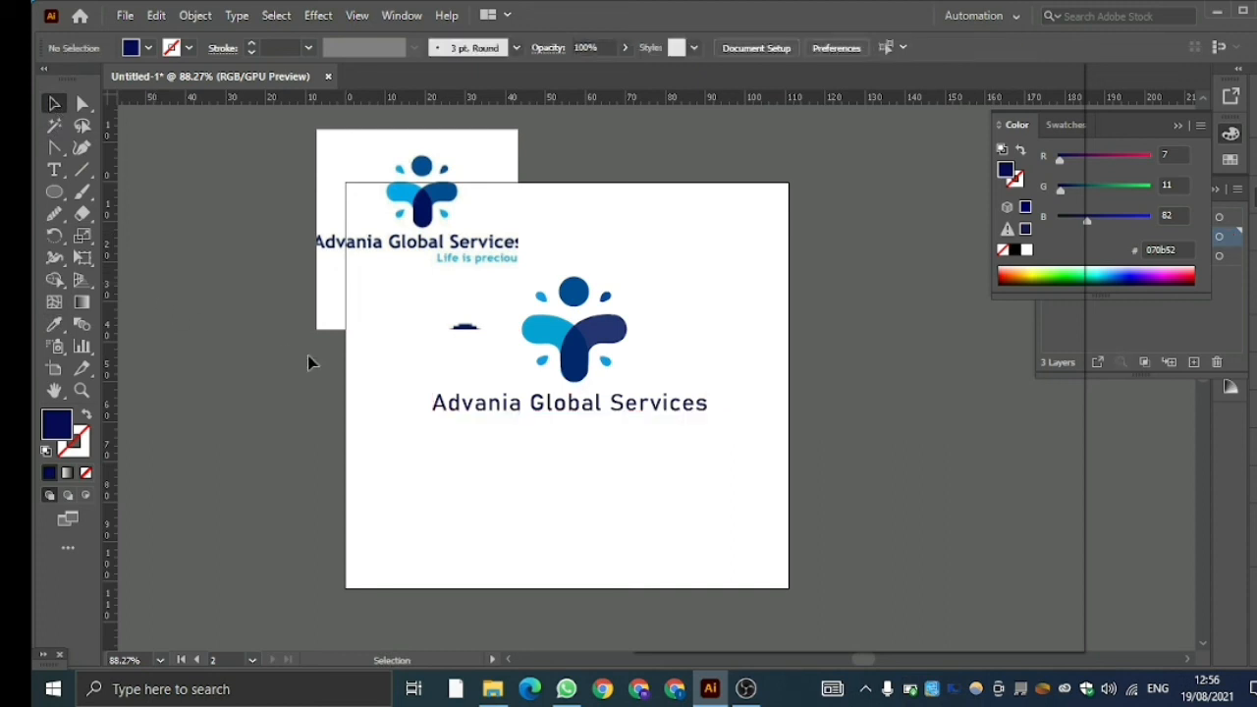
# Duplicate the company name just below itself and replace the copy's text with "Life is precious".
pyautogui.moveTo(572, 410); pyautogui.dragTo(590, 439)
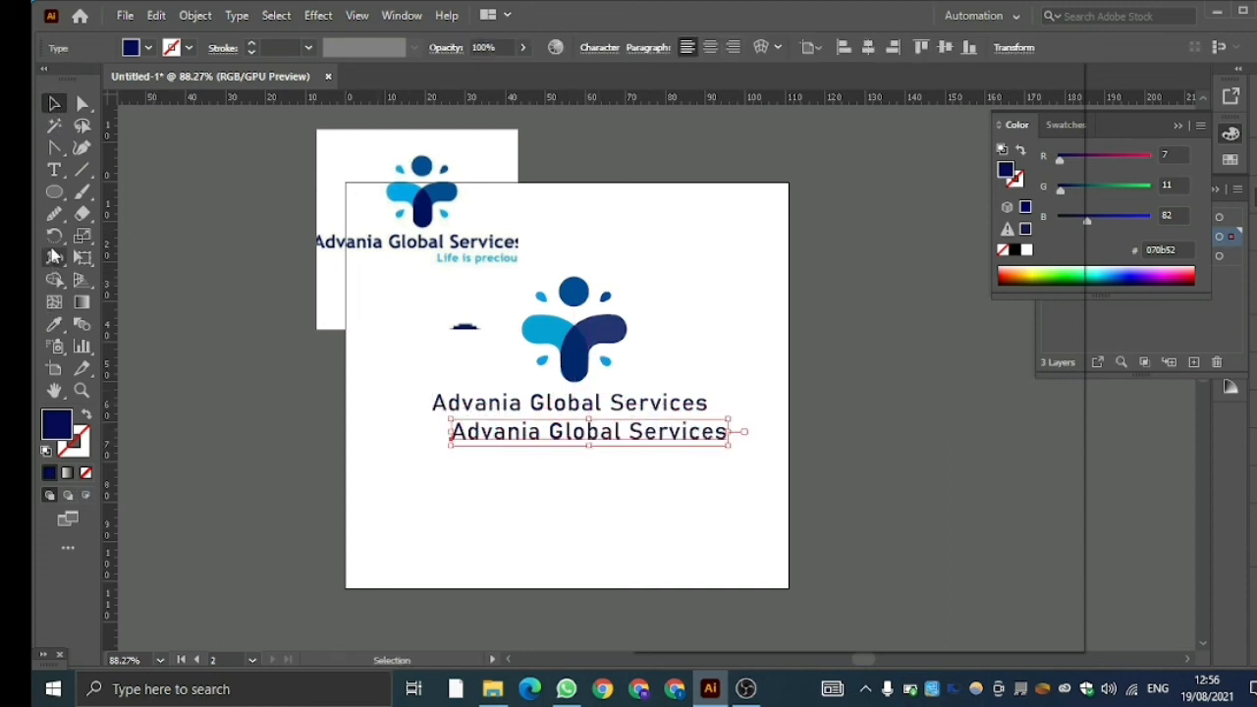
pyautogui.click(54, 170)
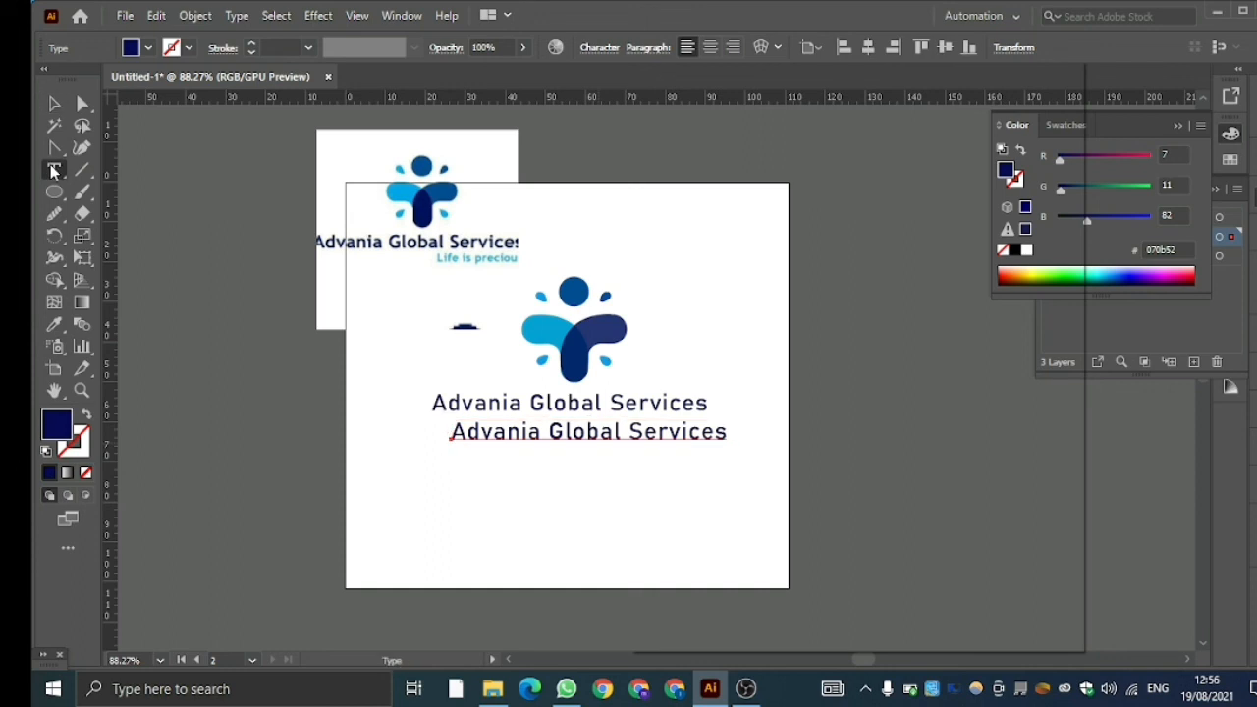
pyautogui.click(727, 432)
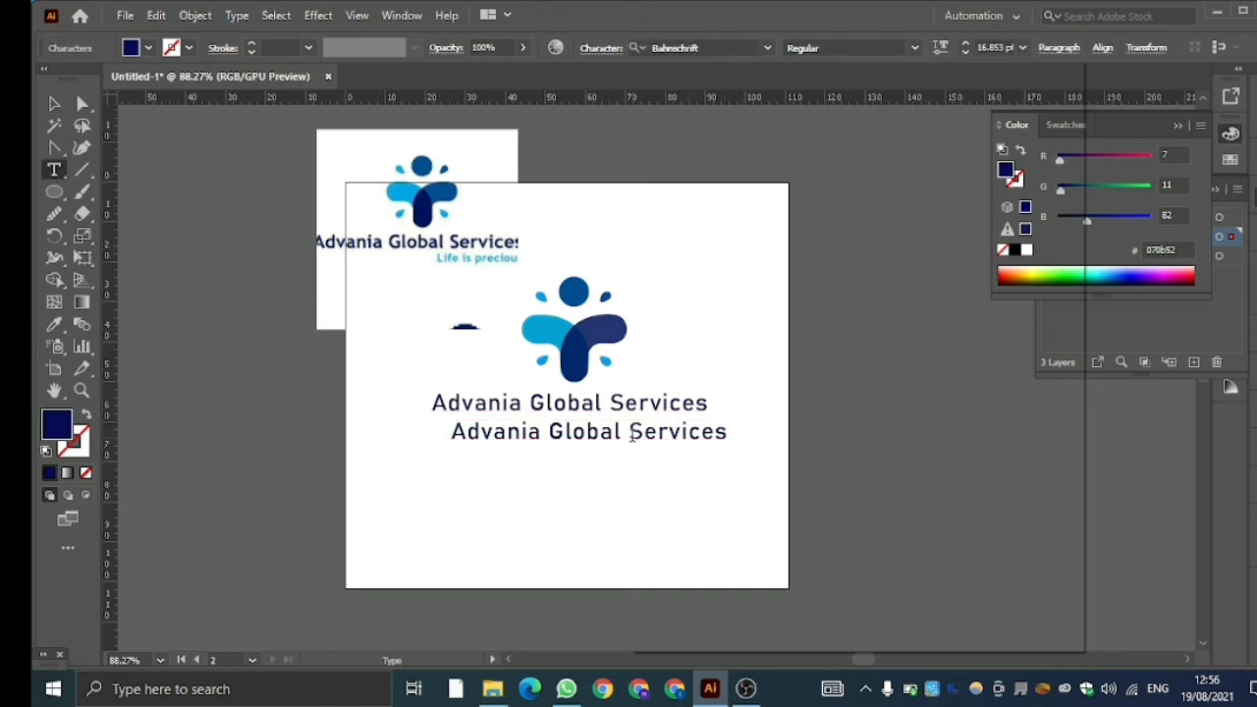
pyautogui.press('BackSpace')
pyautogui.press('BackSpace')
pyautogui.press('BackSpace')
pyautogui.press('BackSpace')
pyautogui.press('BackSpace')
pyautogui.press('BackSpace')
pyautogui.press('BackSpace')
pyautogui.press('BackSpace')
pyautogui.press('BackSpace')
pyautogui.press('BackSpace')
pyautogui.press('BackSpace')
pyautogui.press('BackSpace')
pyautogui.press('BackSpace')
pyautogui.press('BackSpace')
pyautogui.press('BackSpace')
pyautogui.press('BackSpace')
pyautogui.press('BackSpace')
pyautogui.press('BackSpace')
pyautogui.press('BackSpace')
pyautogui.press('BackSpace')
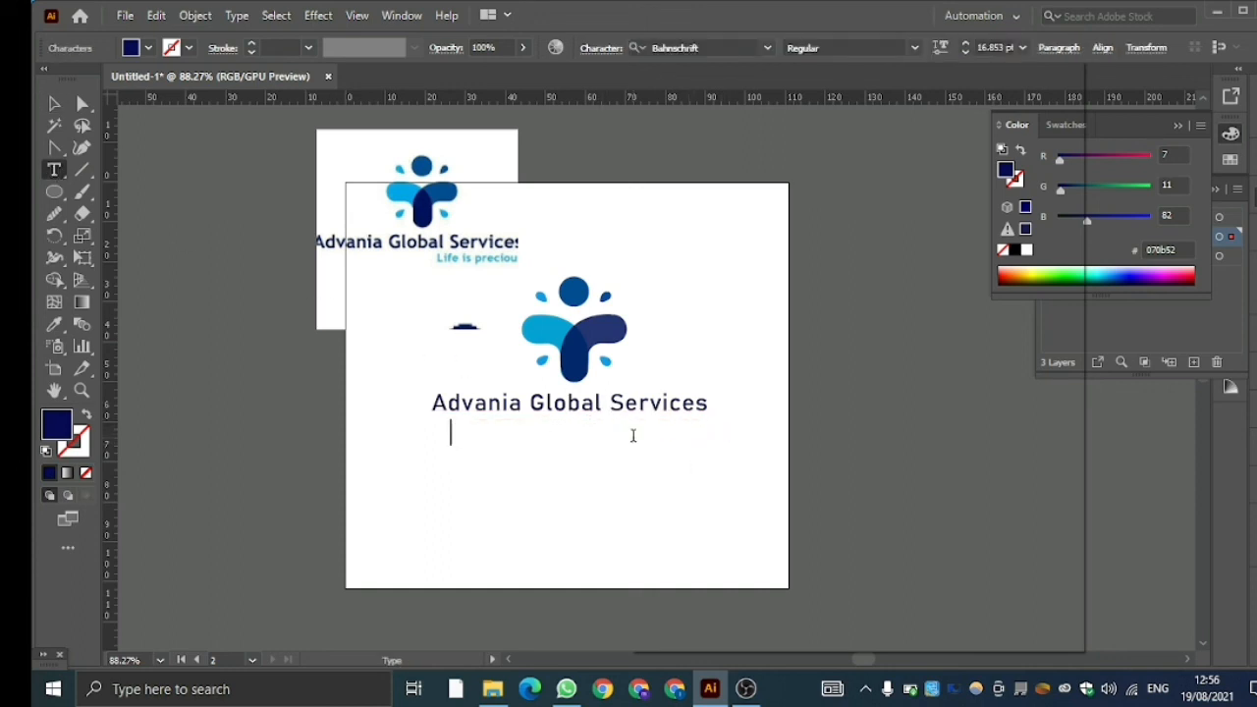
pyautogui.write('Life is ')
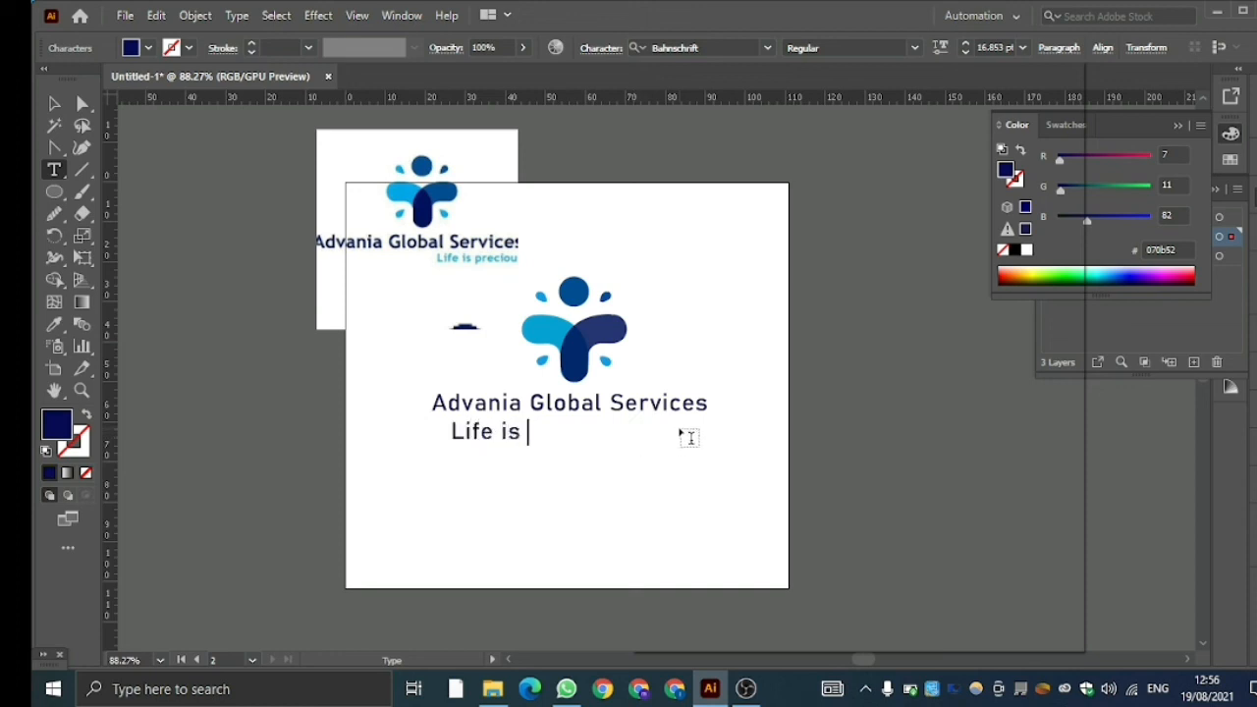
pyautogui.write('precio')
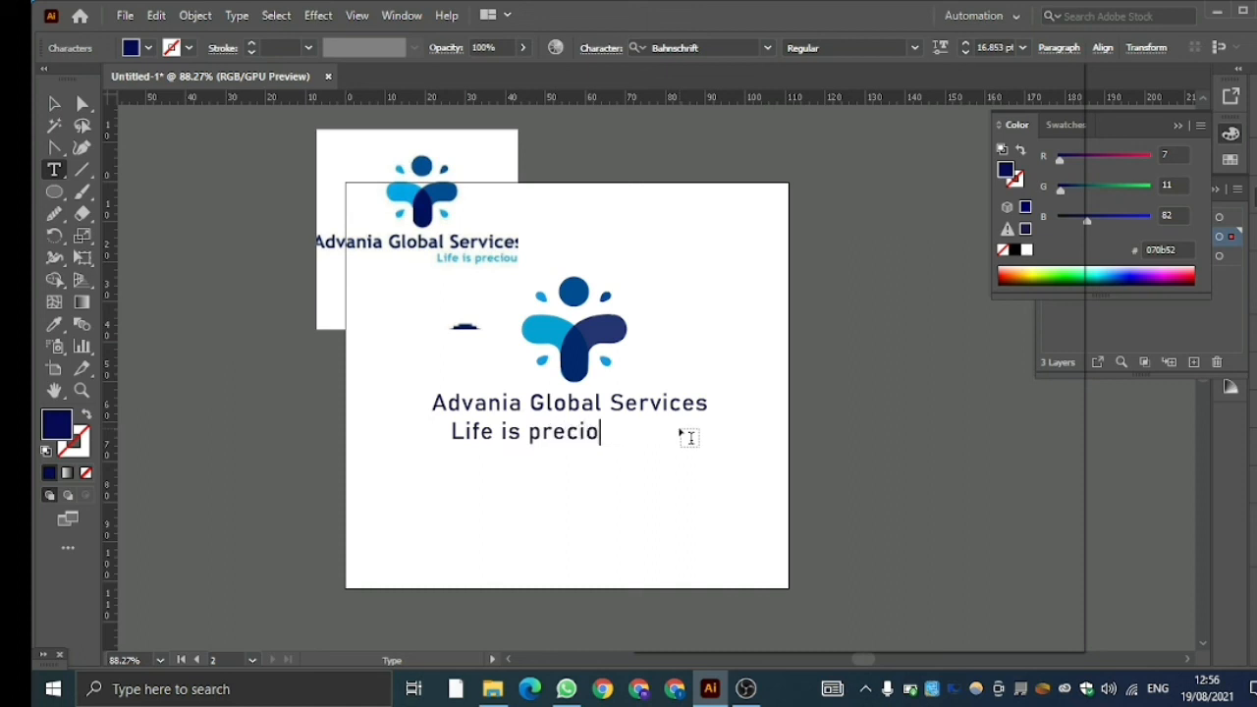
pyautogui.write('us')
# Recolour the "Life is precious" tagline with the light blue sampled from the figure's left arm.
pyautogui.click(54, 102)
pyautogui.click(54, 323)
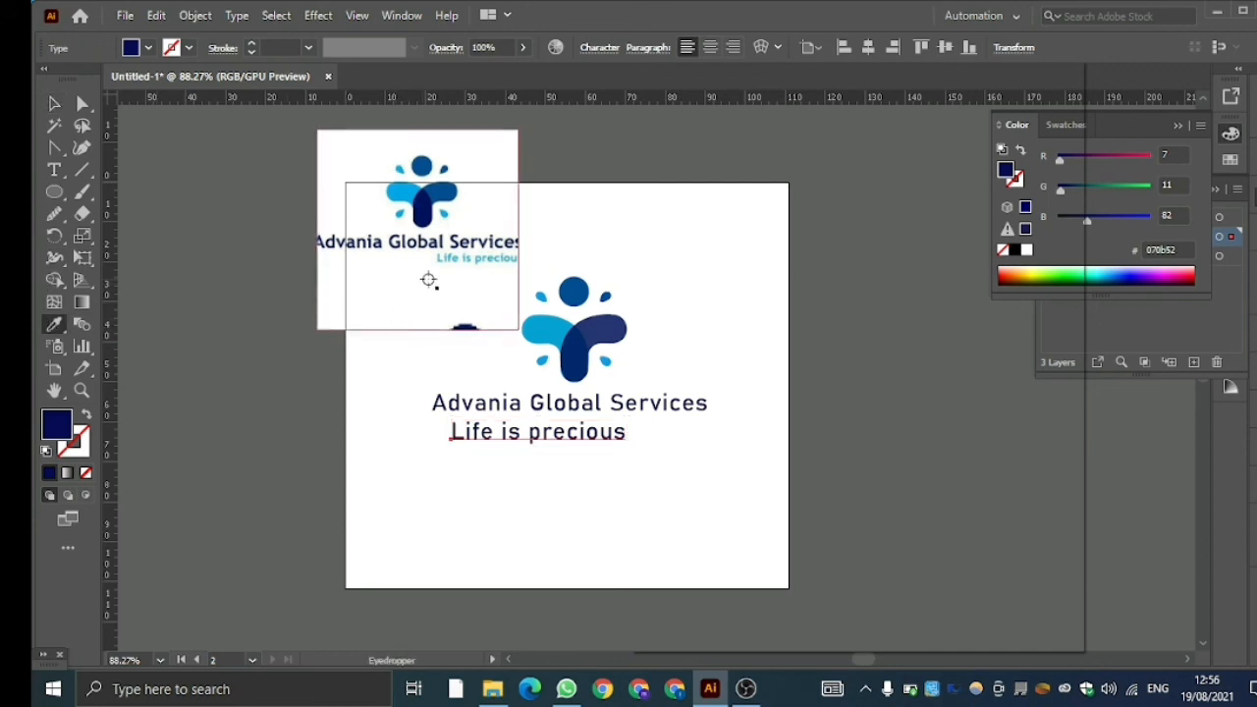
pyautogui.click(453, 259)
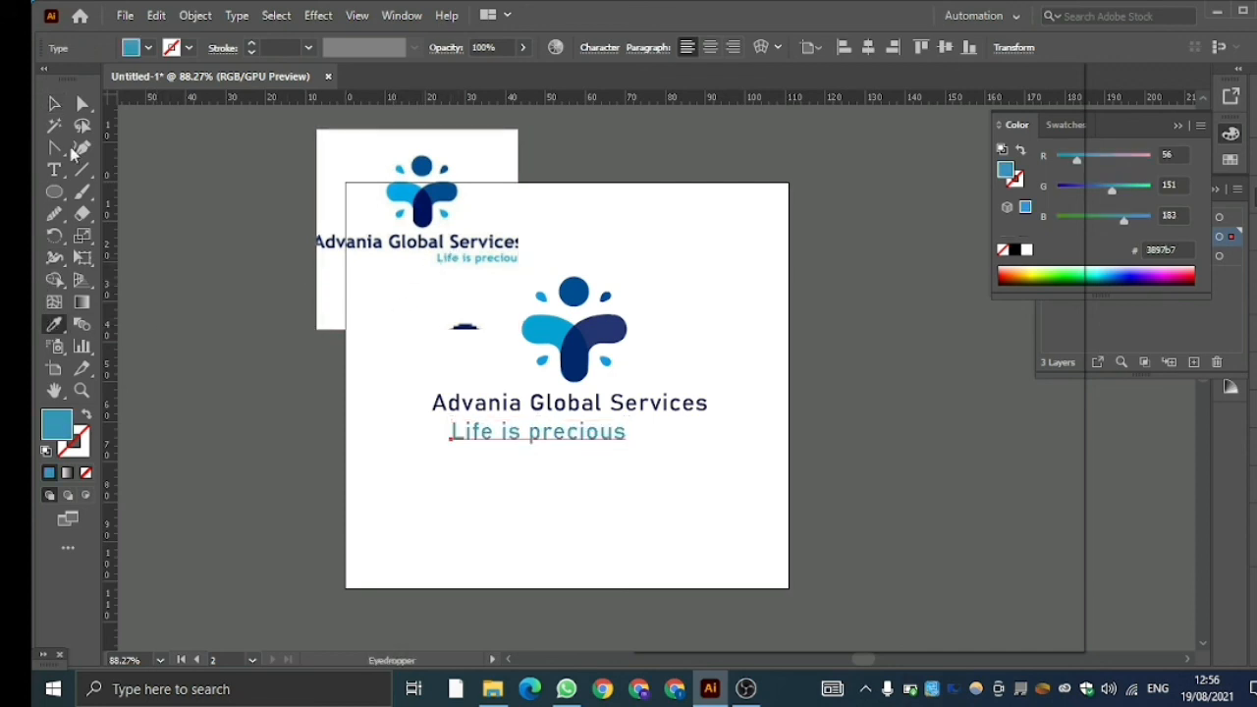
pyautogui.click(537, 317)
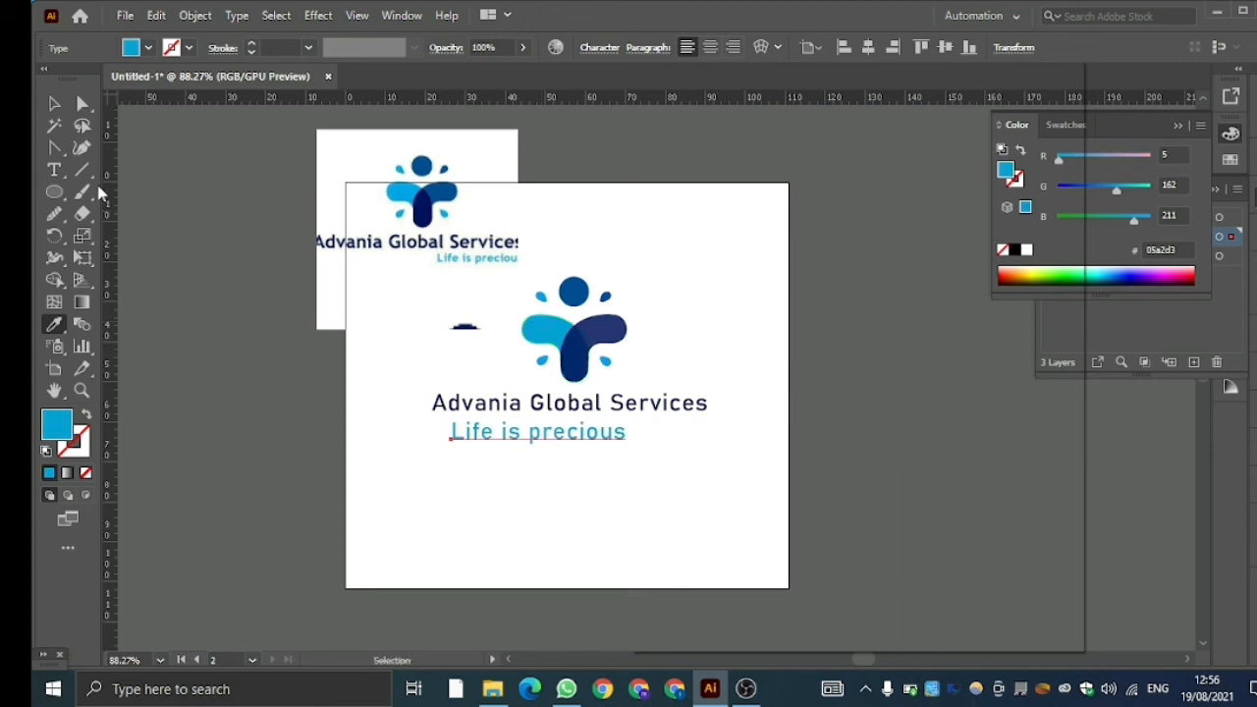
# Move the "Life is precious" tagline beneath the end of the company name and scale it down so their right edges line up.
pyautogui.click(591, 344)
pyautogui.click(518, 333)
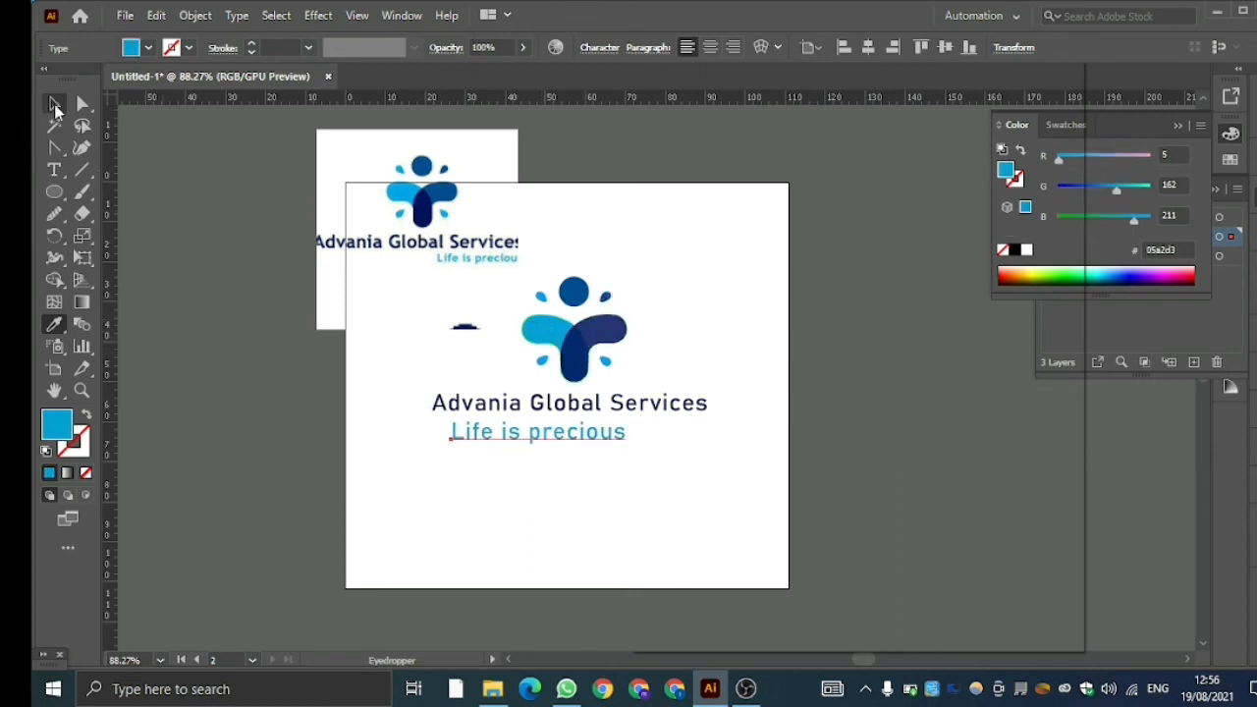
pyautogui.click(53, 106)
pyautogui.click(381, 404)
pyautogui.moveTo(533, 442); pyautogui.dragTo(637, 432)
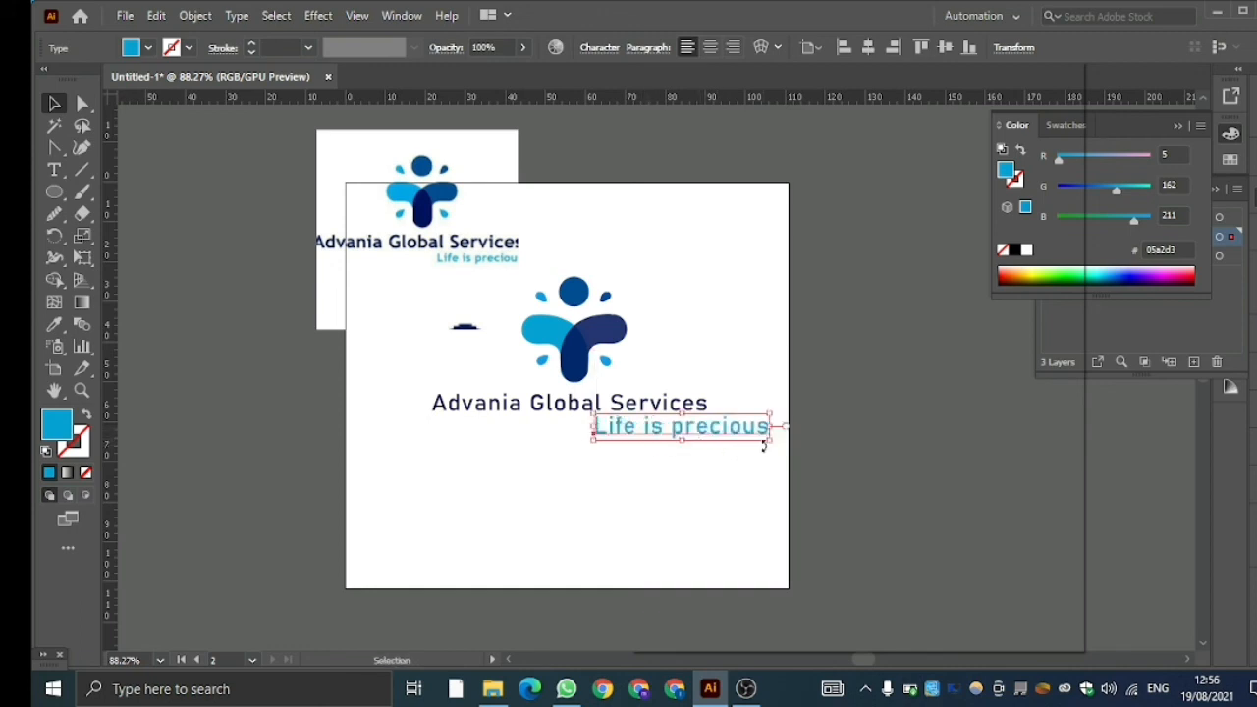
pyautogui.moveTo(771, 441); pyautogui.dragTo(709, 444)
pyautogui.click(648, 491)
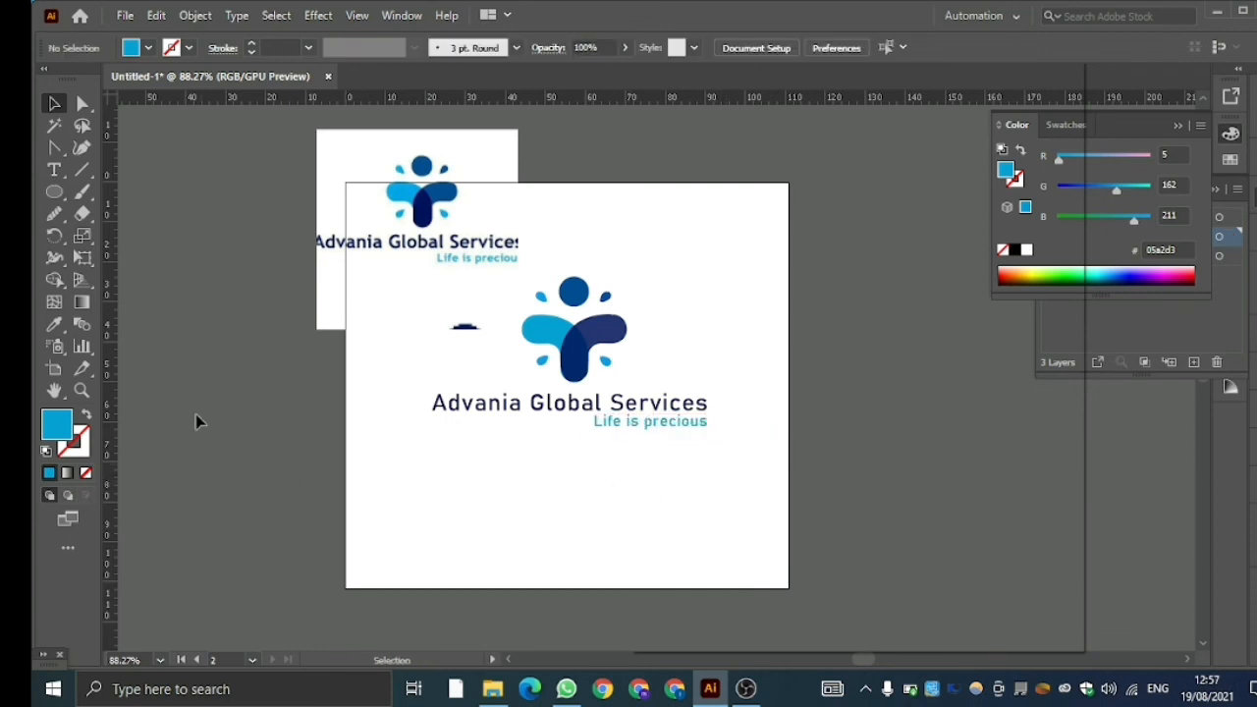
# Shrink the tagline slightly from its upper-left corner, keeping its right edge flush with the end of the company name.
pyautogui.click(81, 390)
pyautogui.click(761, 469)
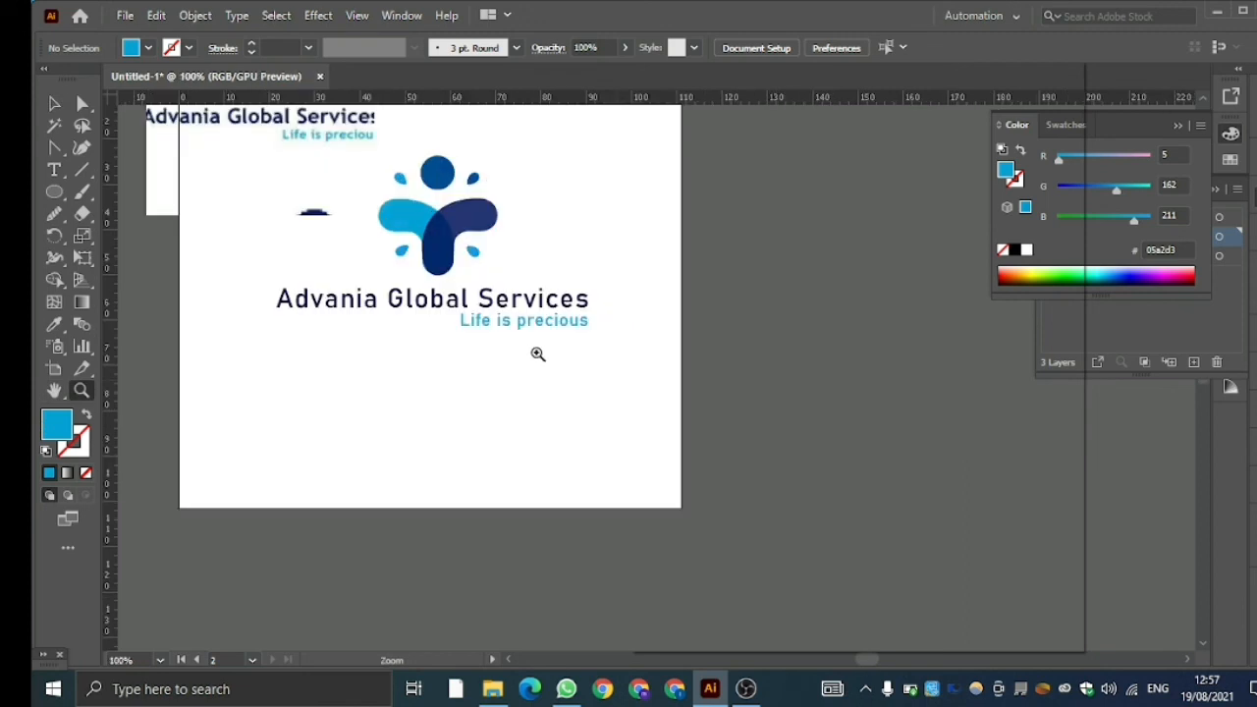
pyautogui.click(538, 353)
pyautogui.click(701, 387)
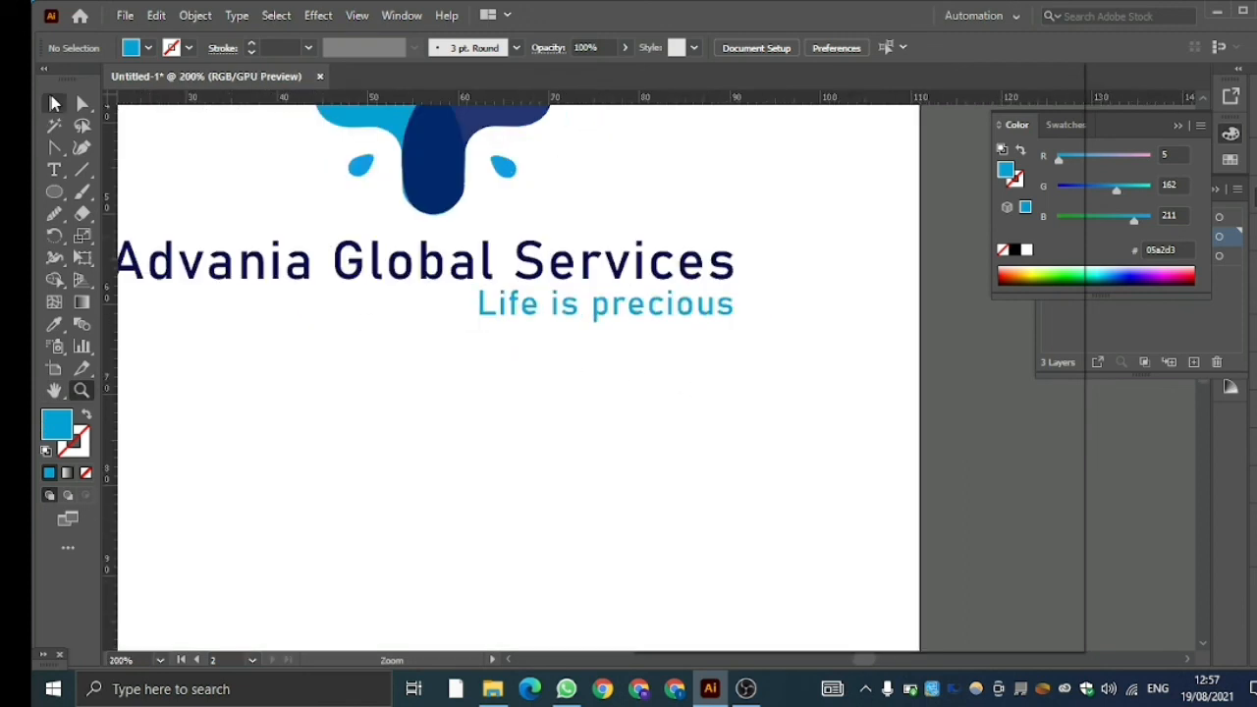
pyautogui.click(54, 103)
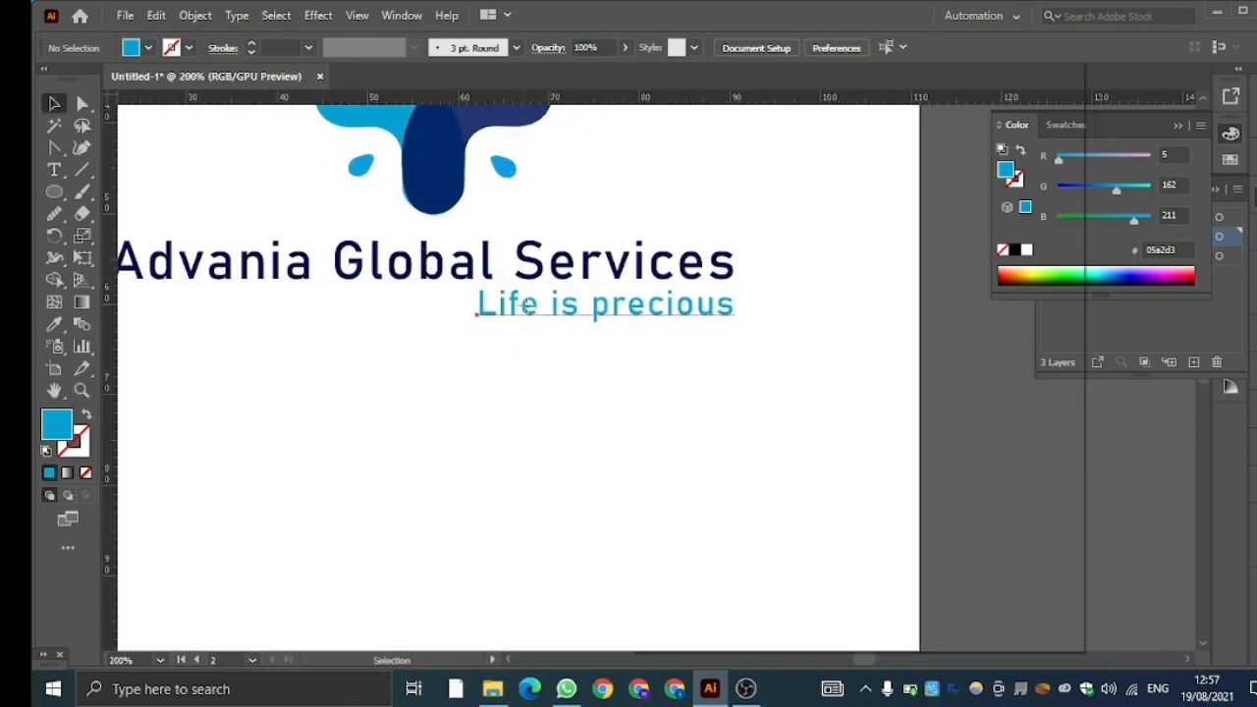
pyautogui.click(527, 311)
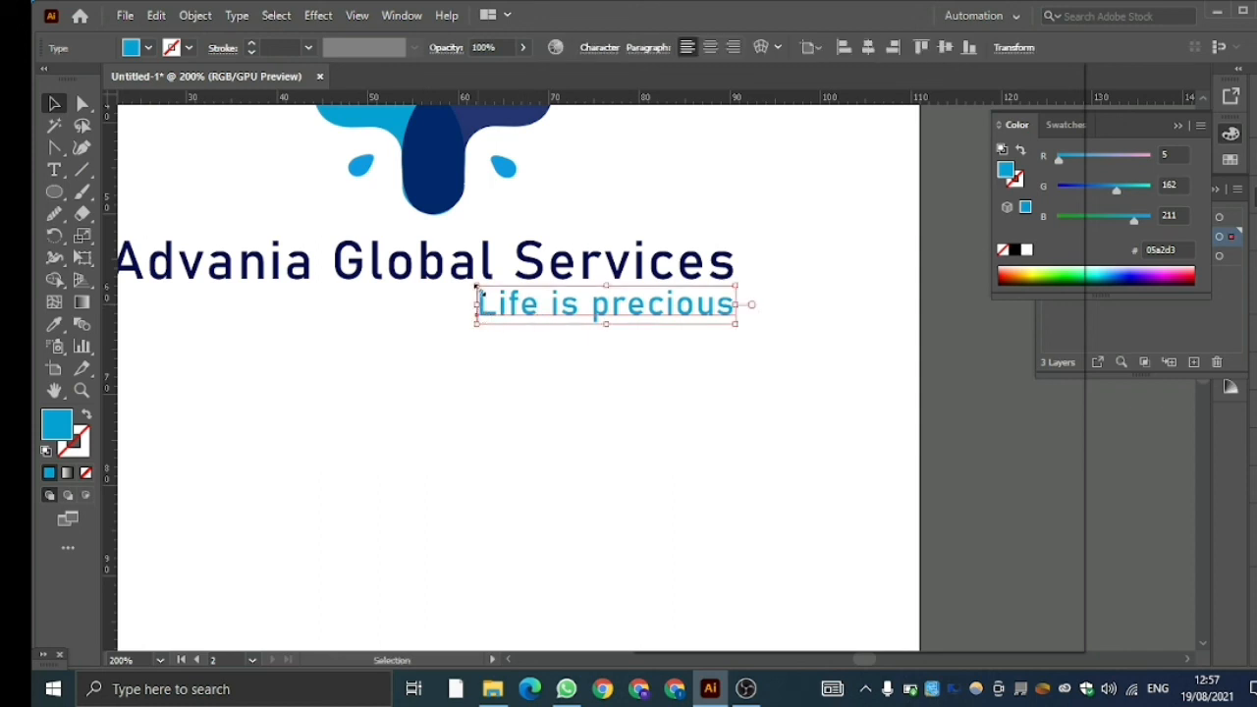
pyautogui.moveTo(478, 289); pyautogui.dragTo(479, 289)
pyautogui.click(148, 402)
# Move the reference logo image off the artboard onto the empty canvas to the right of it.
pyautogui.click(81, 390)
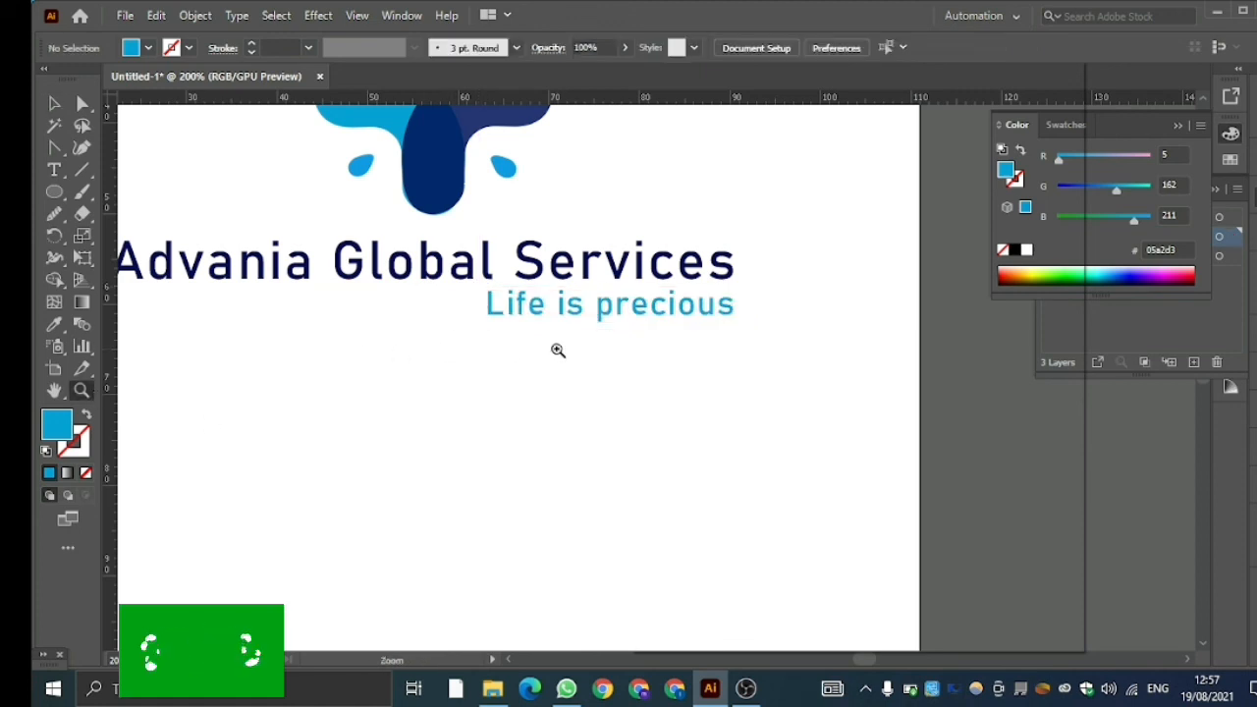
pyautogui.moveTo(558, 351); pyautogui.dragTo(373, 389)
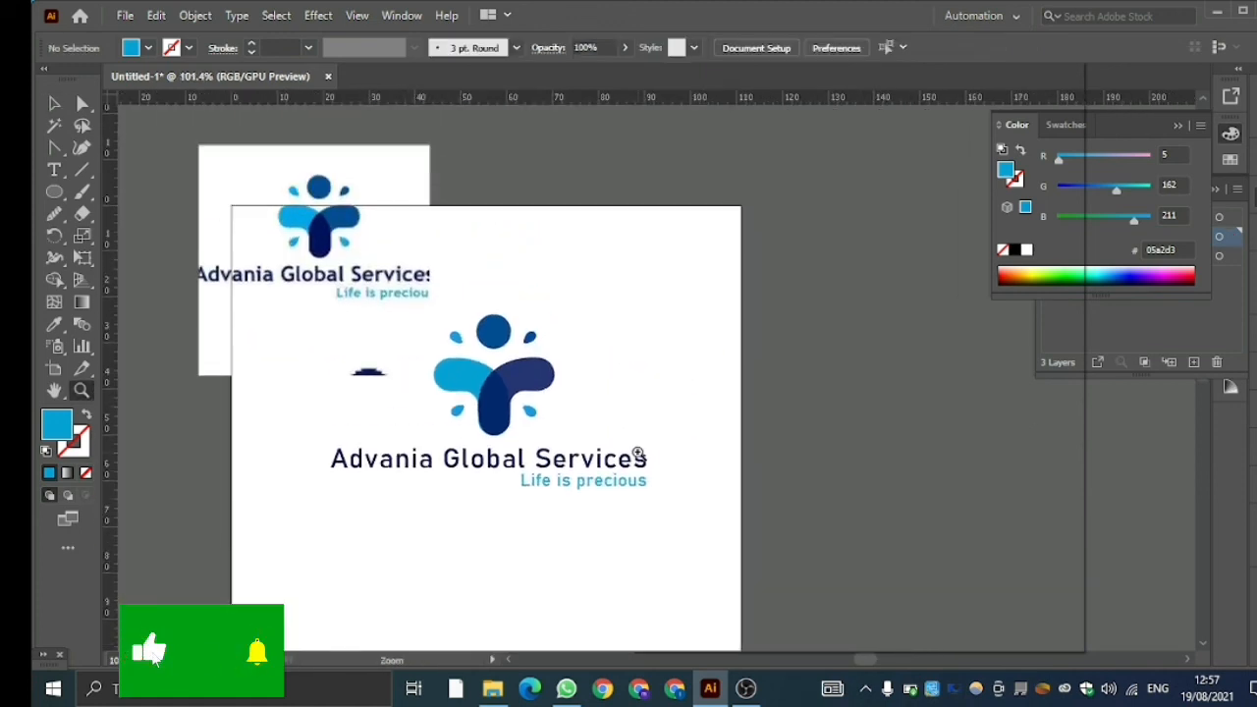
pyautogui.moveTo(638, 455); pyautogui.dragTo(569, 450)
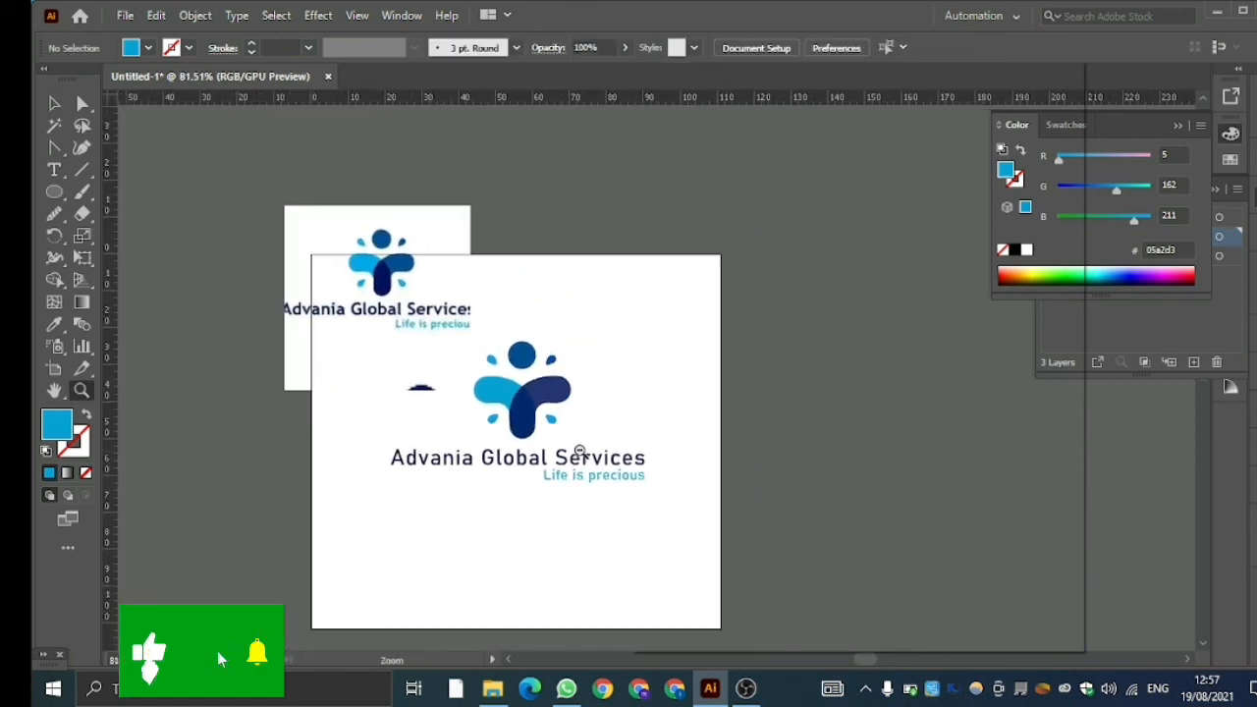
pyautogui.click(55, 102)
pyautogui.moveTo(337, 272); pyautogui.dragTo(854, 409)
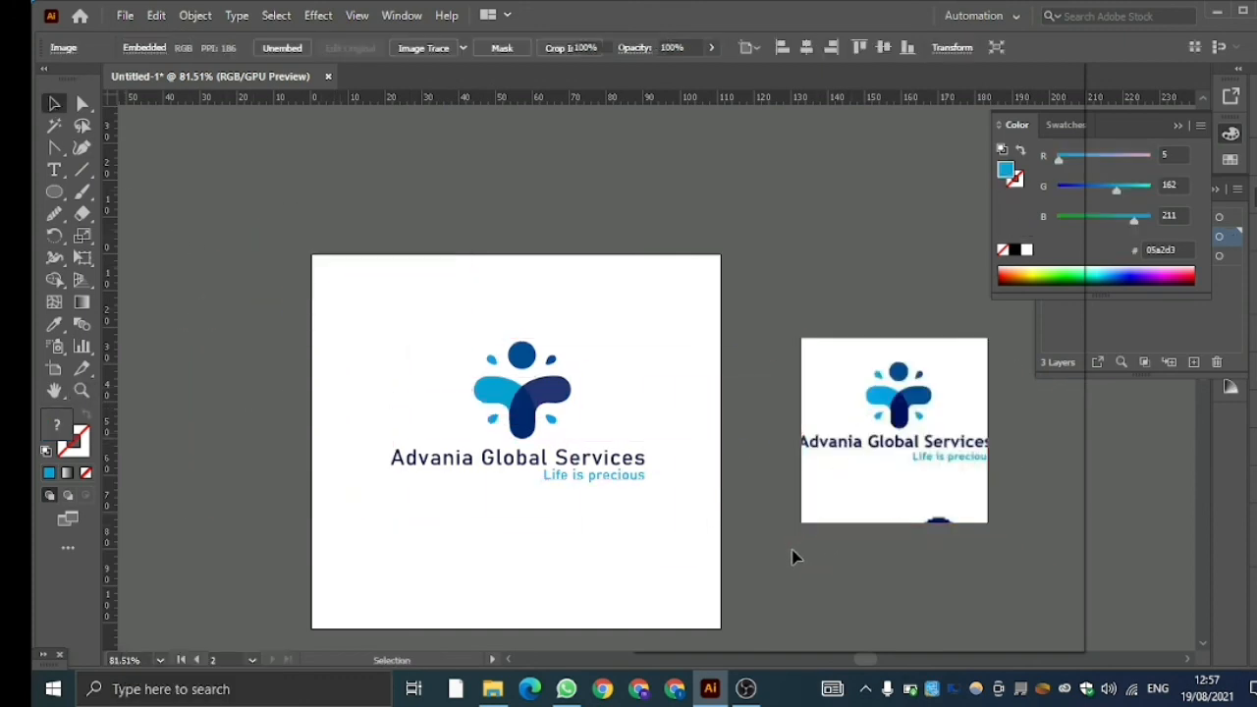